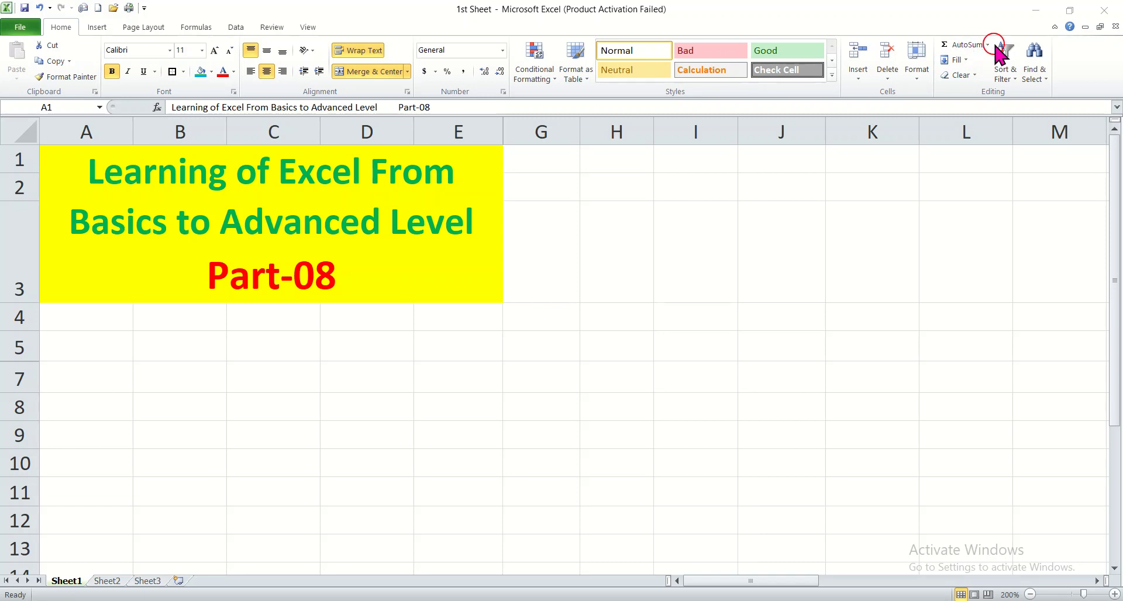
Step: Examine the functions offered by AutoSum
left_click(988, 43)
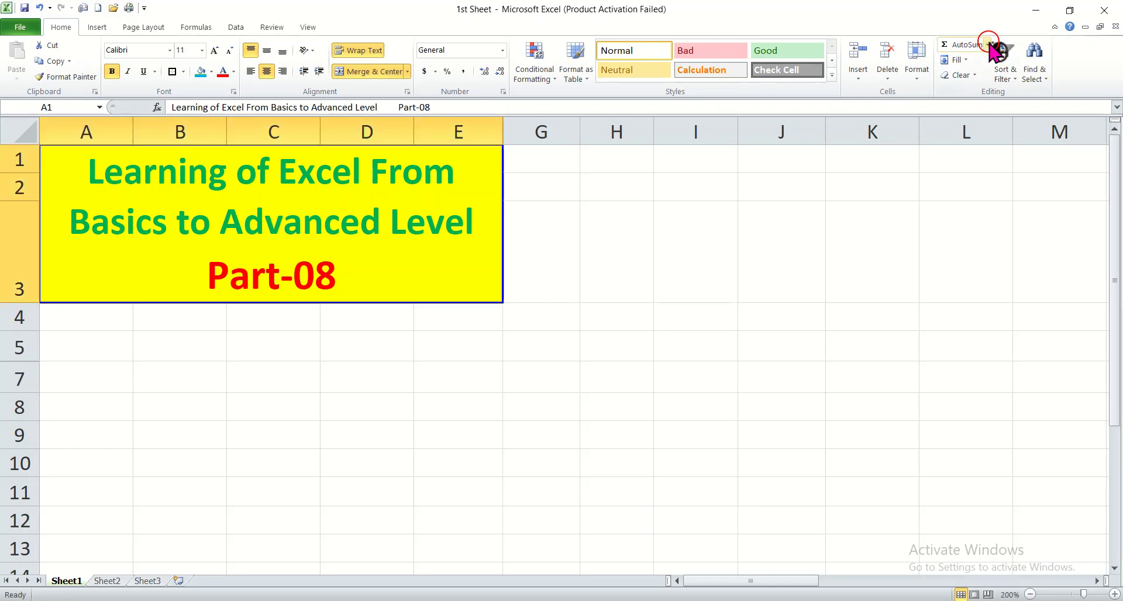
left_click(988, 44)
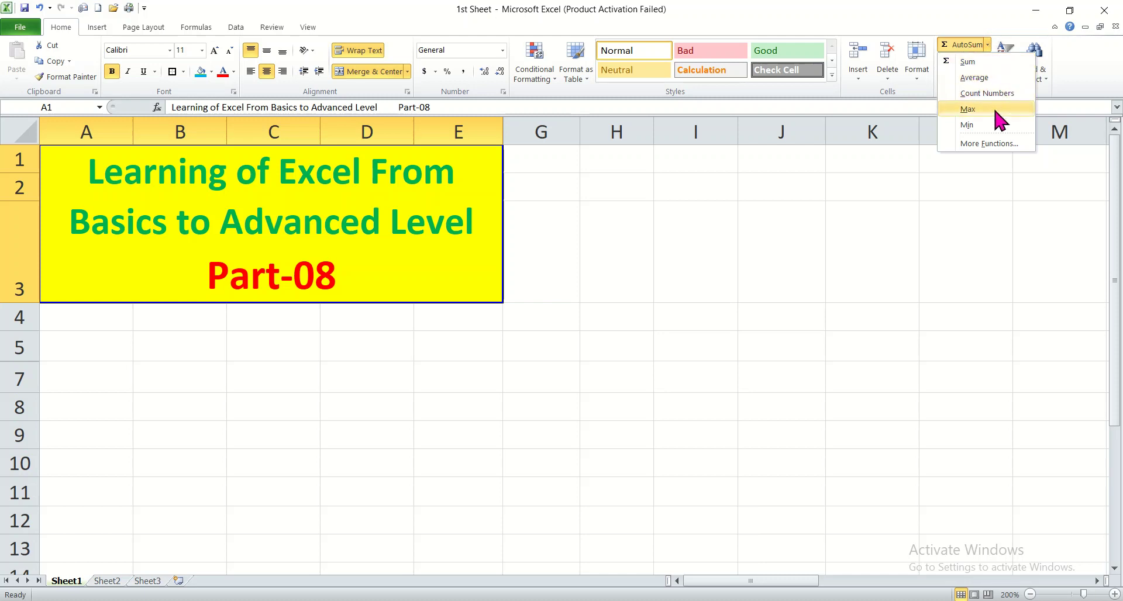
left_click(1012, 186)
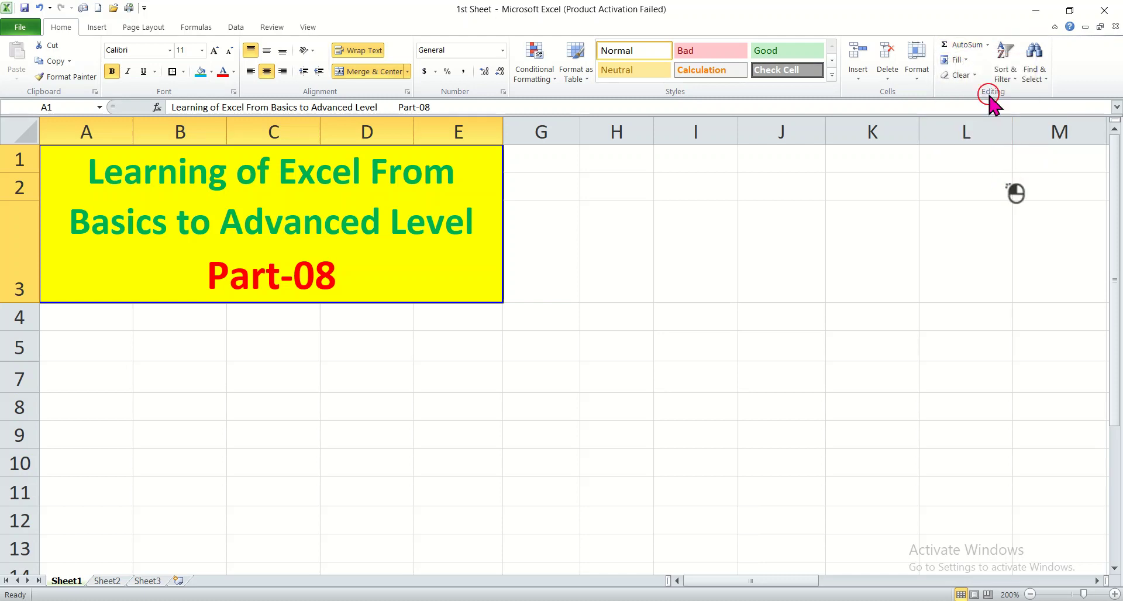
left_click(988, 44)
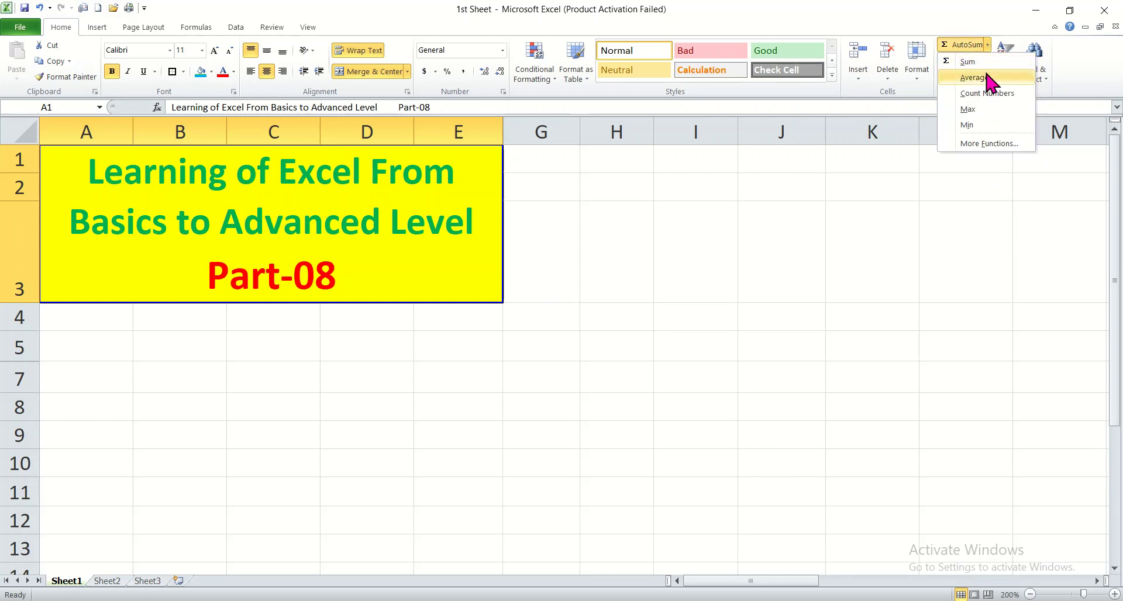
left_click(989, 59)
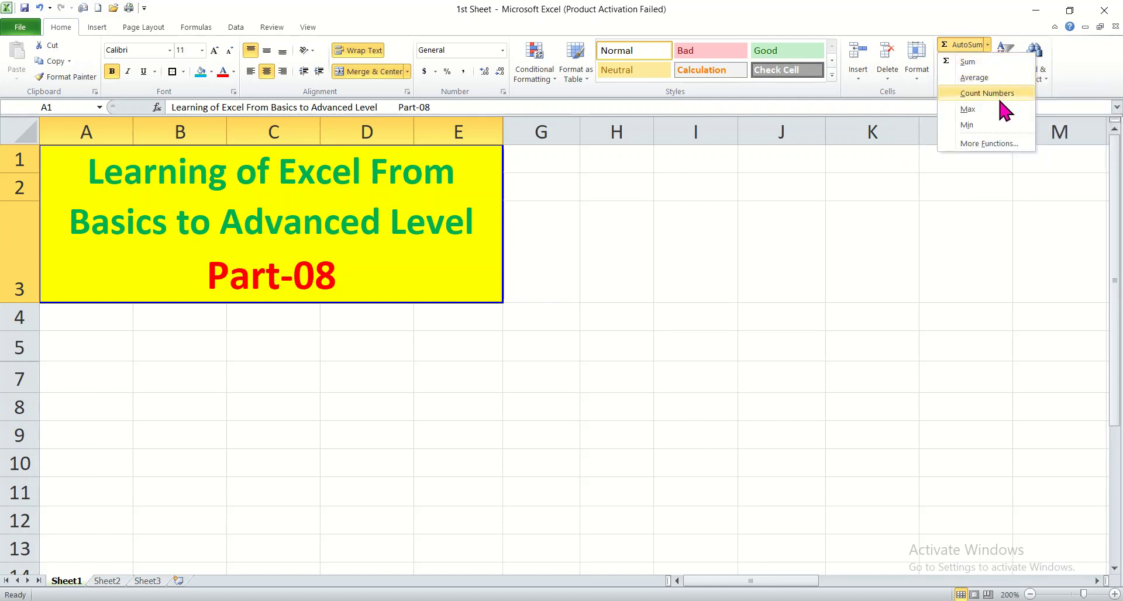
left_click(993, 124)
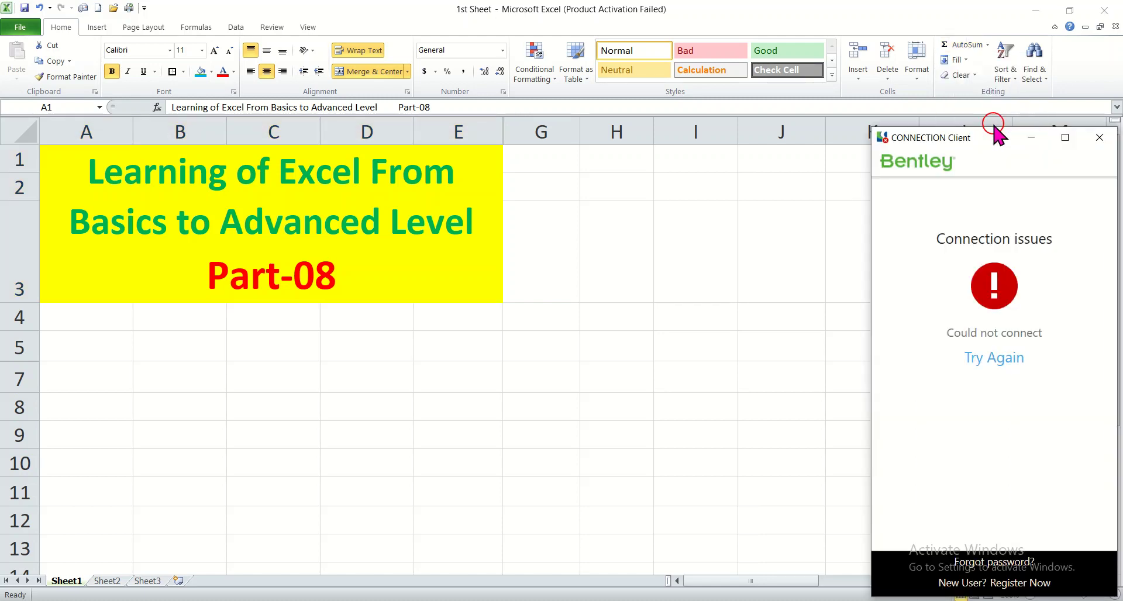
Step: Close the CONNECTION Client window covering the worksheet
left_click(1099, 137)
left_click(962, 76)
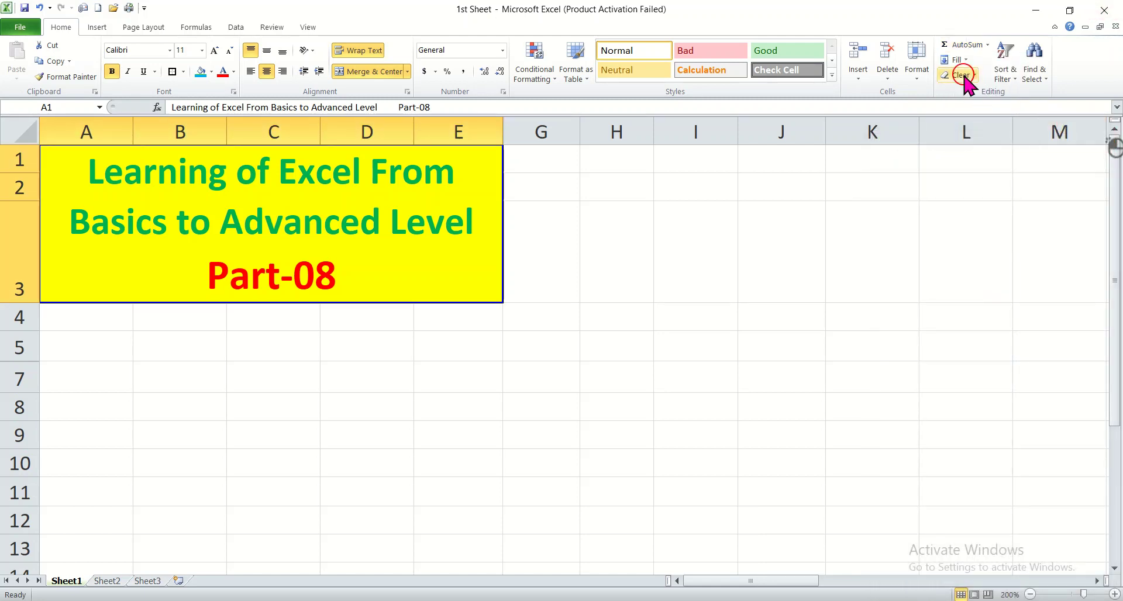
left_click(987, 45)
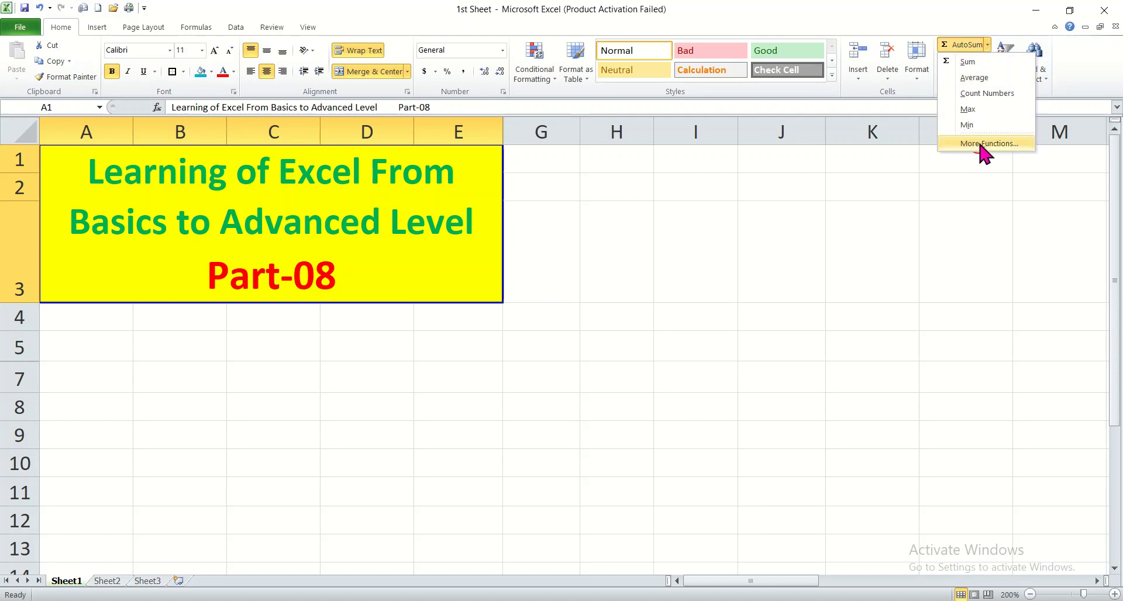
left_click(965, 219)
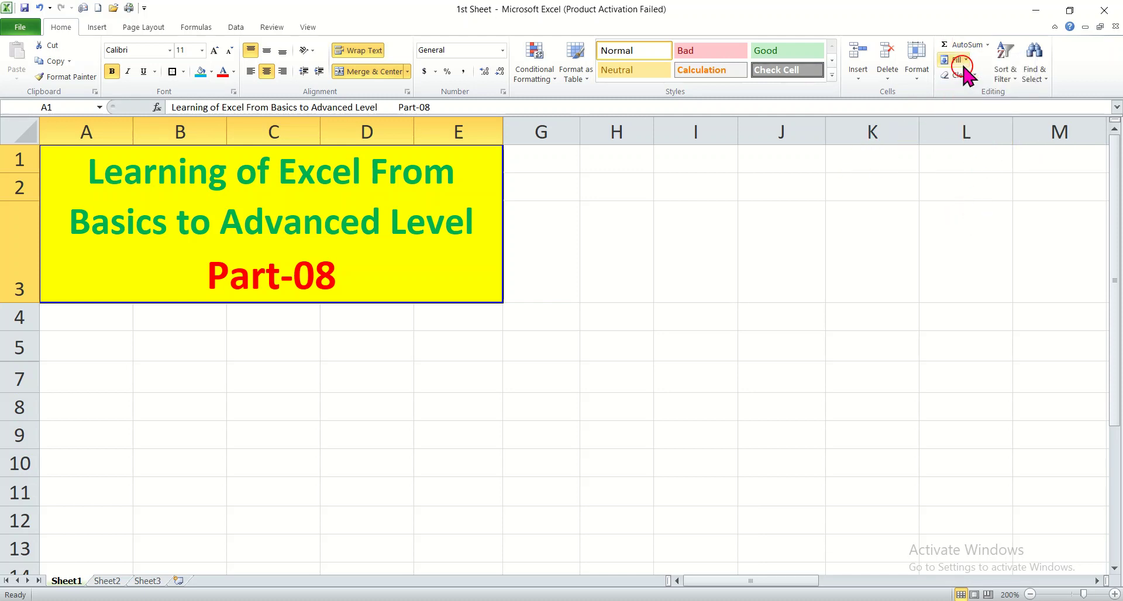
left_click(988, 45)
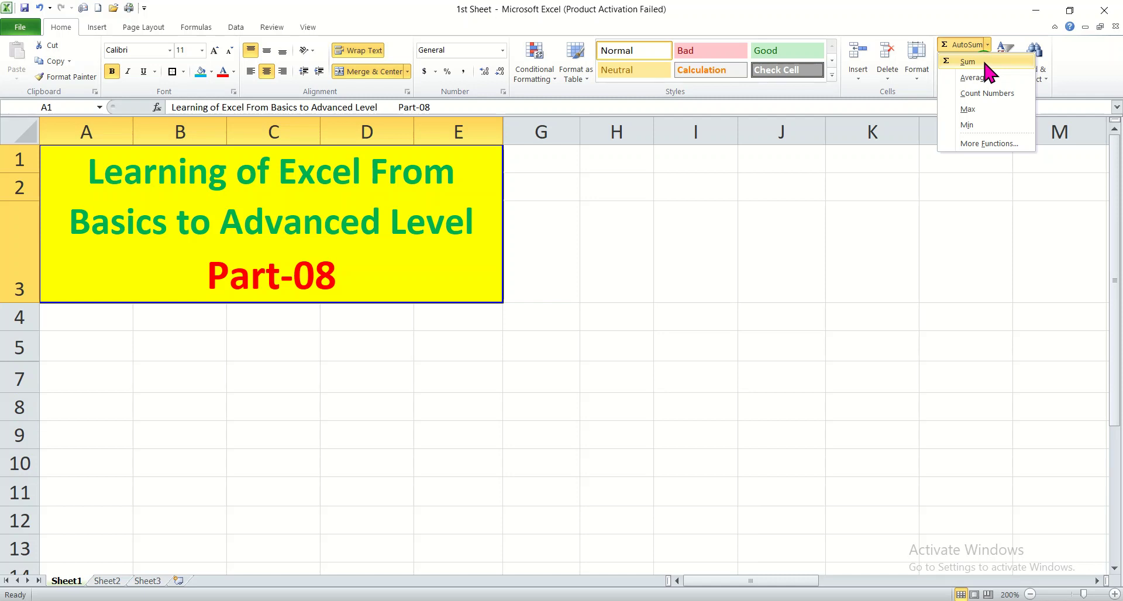
left_click(968, 61)
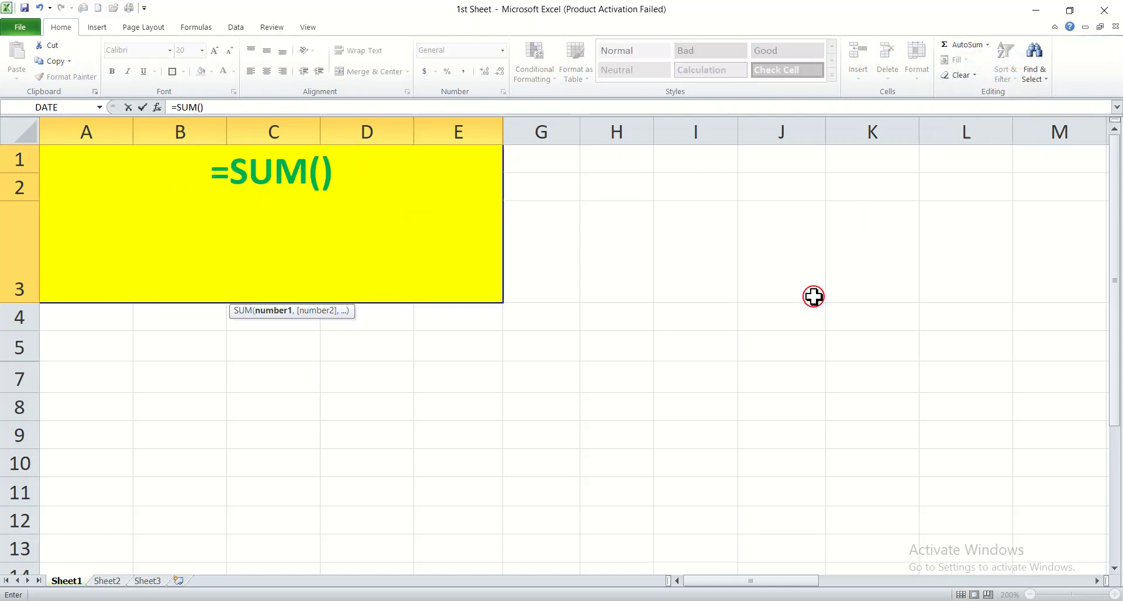
key("Escape")
left_click(620, 416)
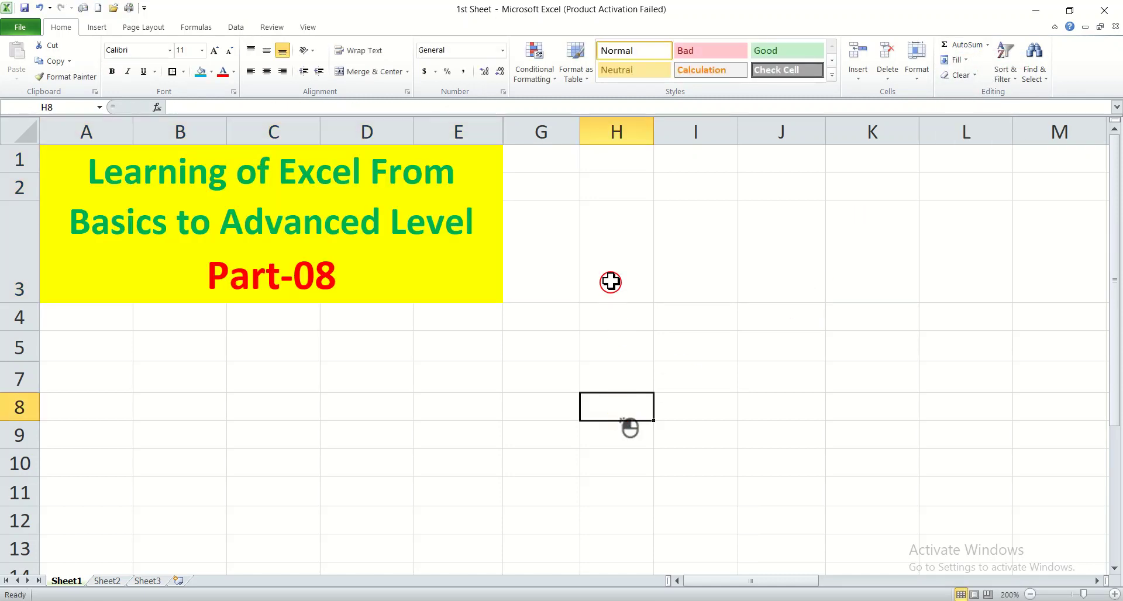
Step: Enter 1, 3, 6, 9, 12, 15 and 18 down column E from E5 to E12, one per visible row
left_click(564, 317)
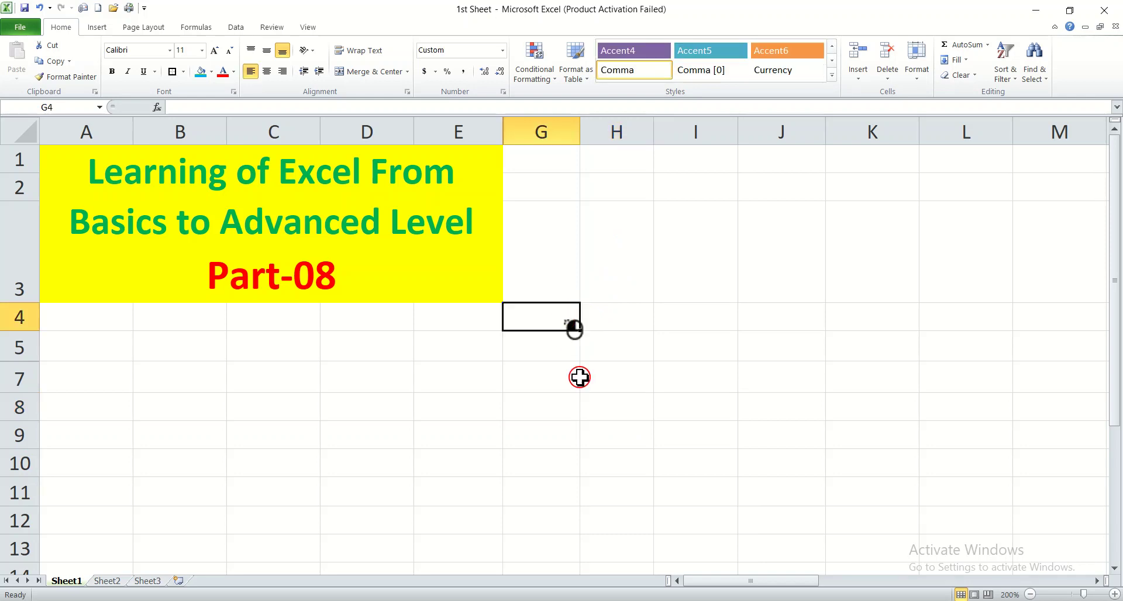
left_click(1114, 568)
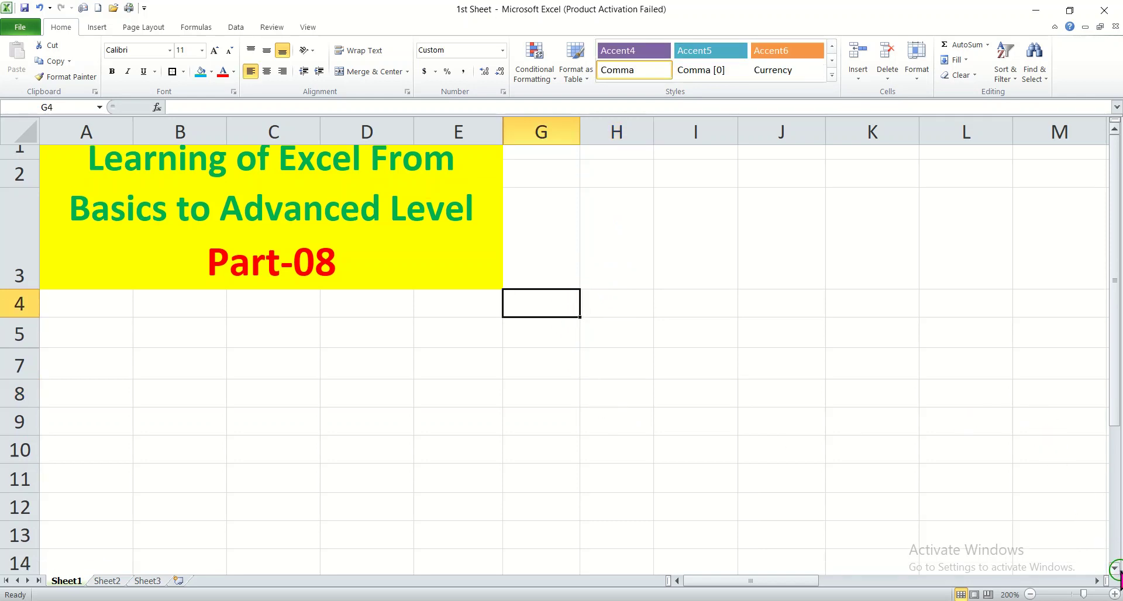
left_click(1115, 568)
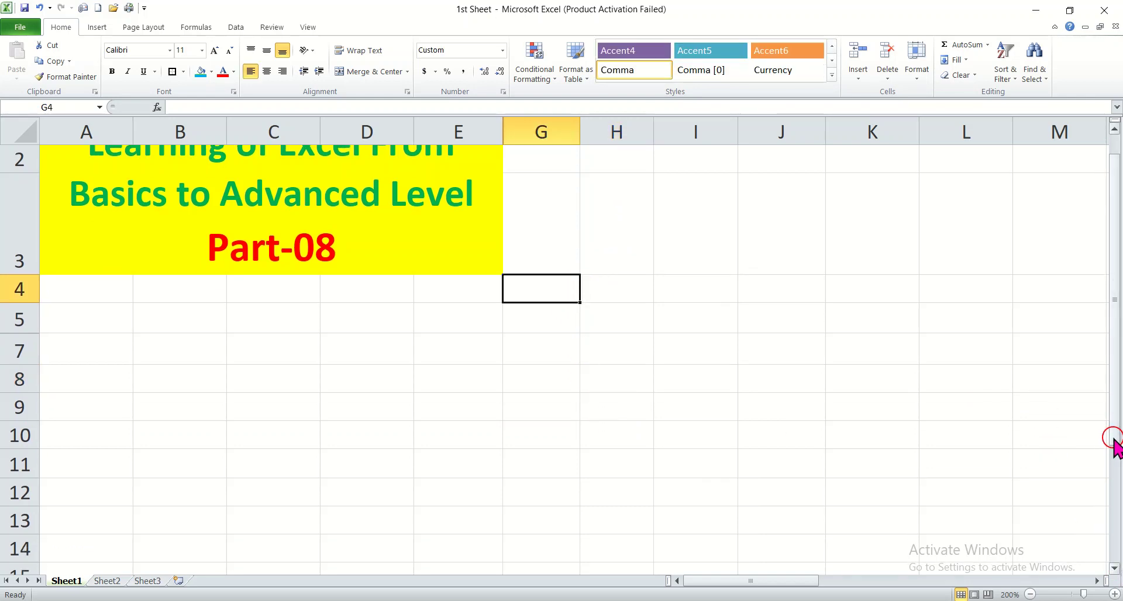
left_click_drag(1115, 430, 1116, 459)
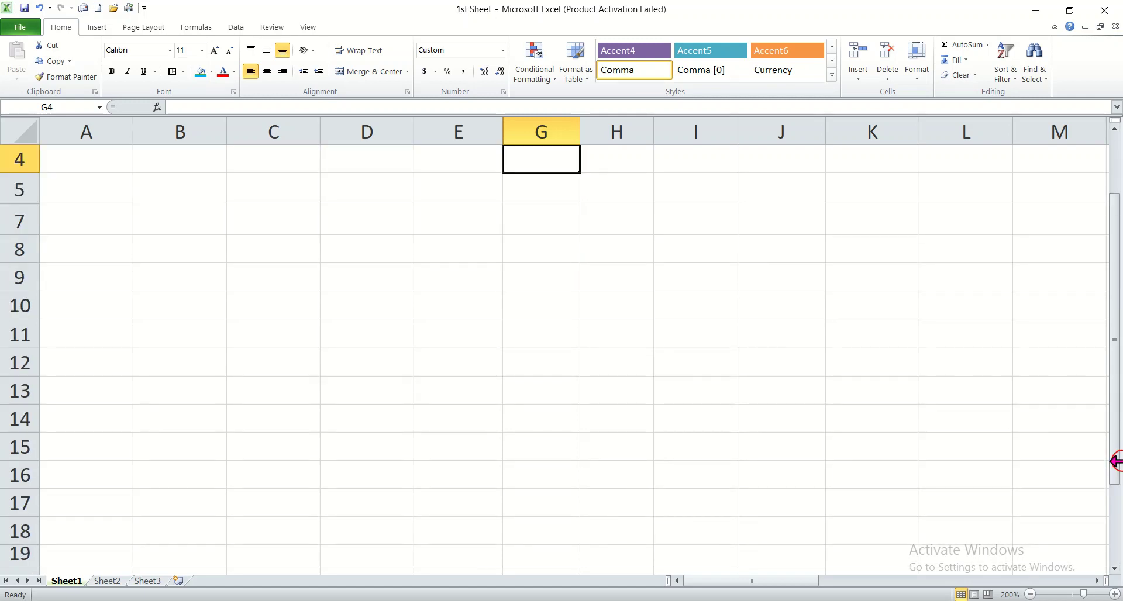
left_click(448, 189)
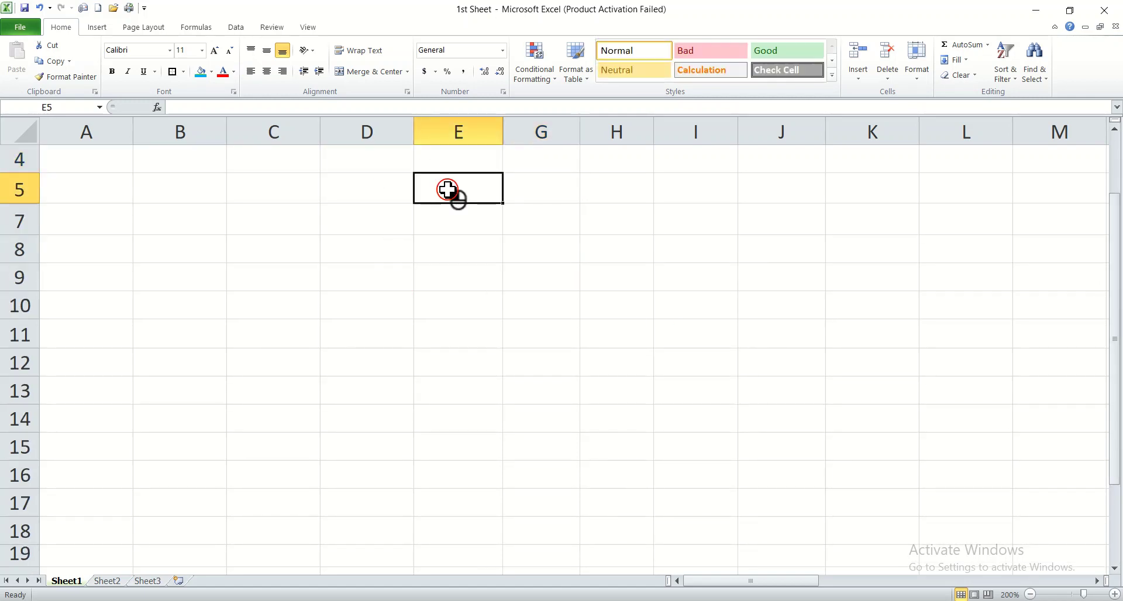
type("1")
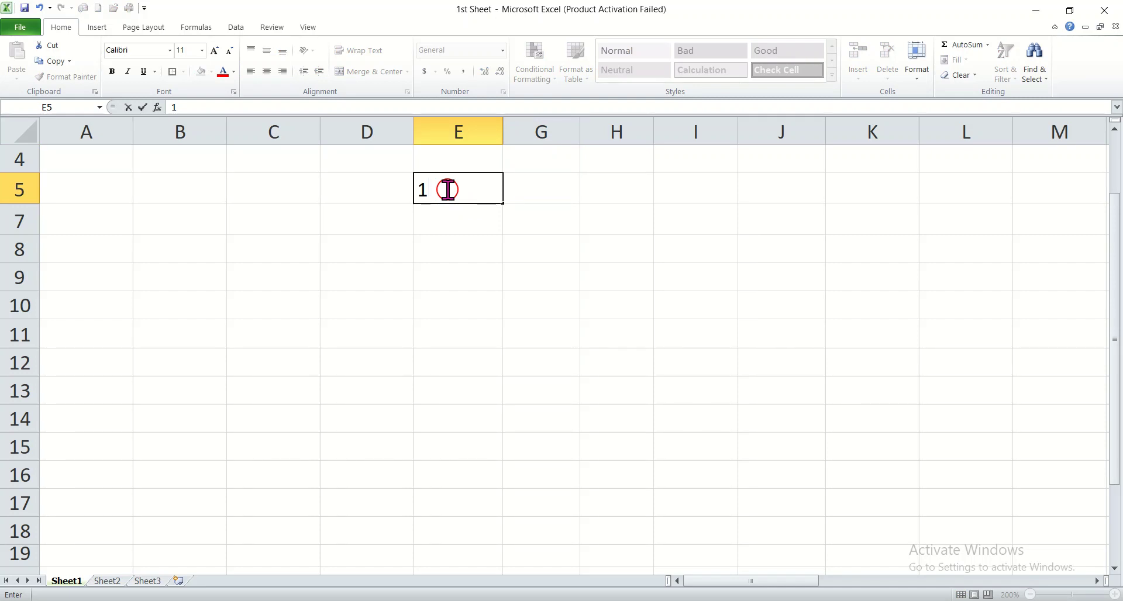
key("Return")
type("3")
key("Return")
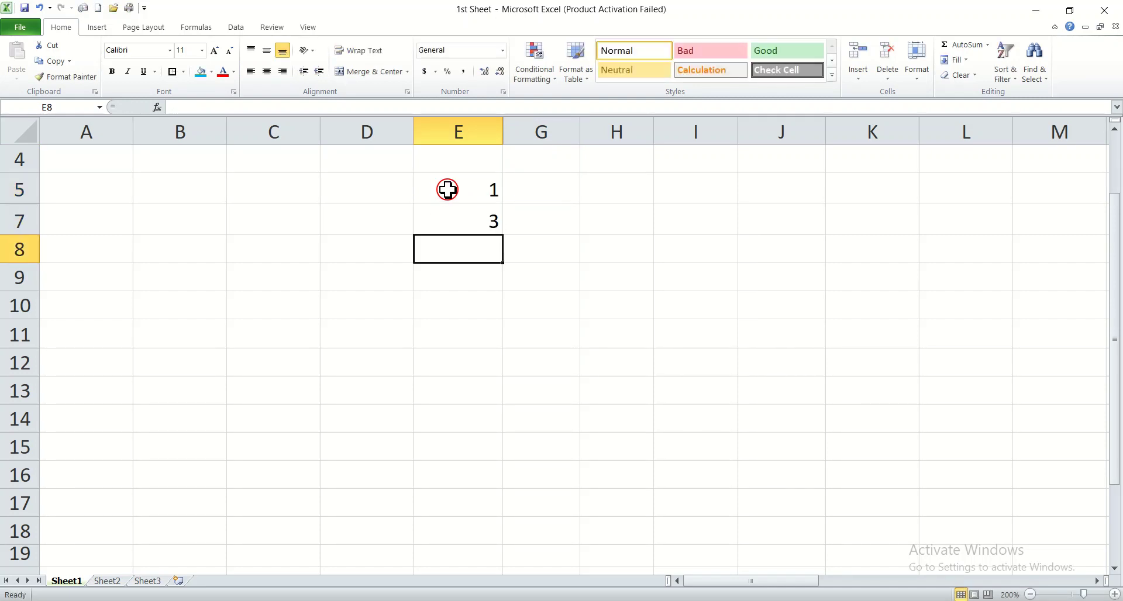
type("6")
key("Return")
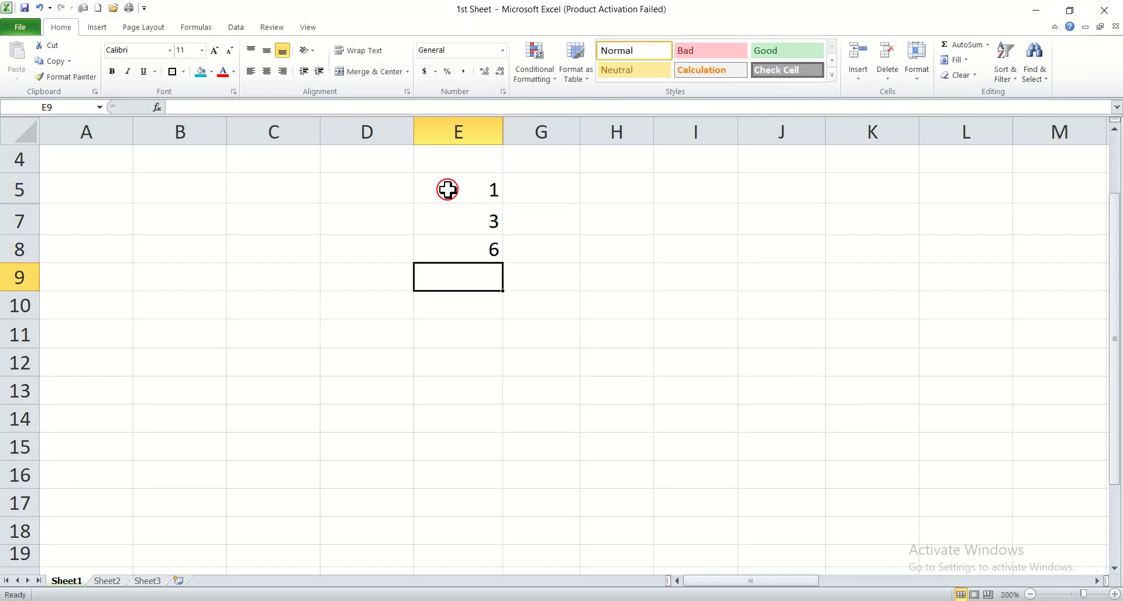
type("9")
key("Return")
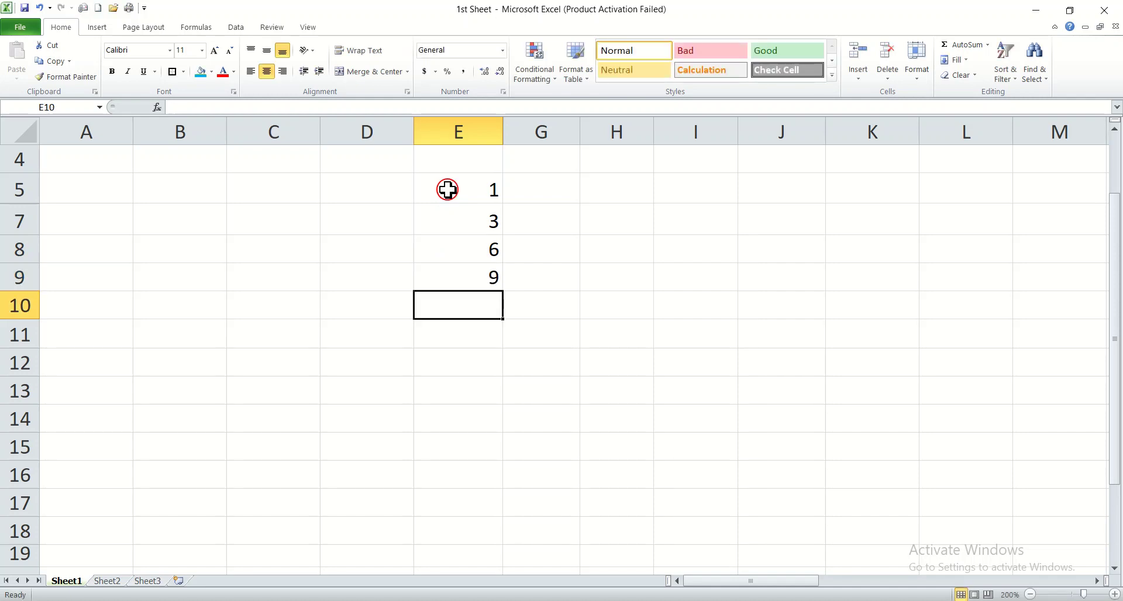
type("12")
key("Return")
type("15")
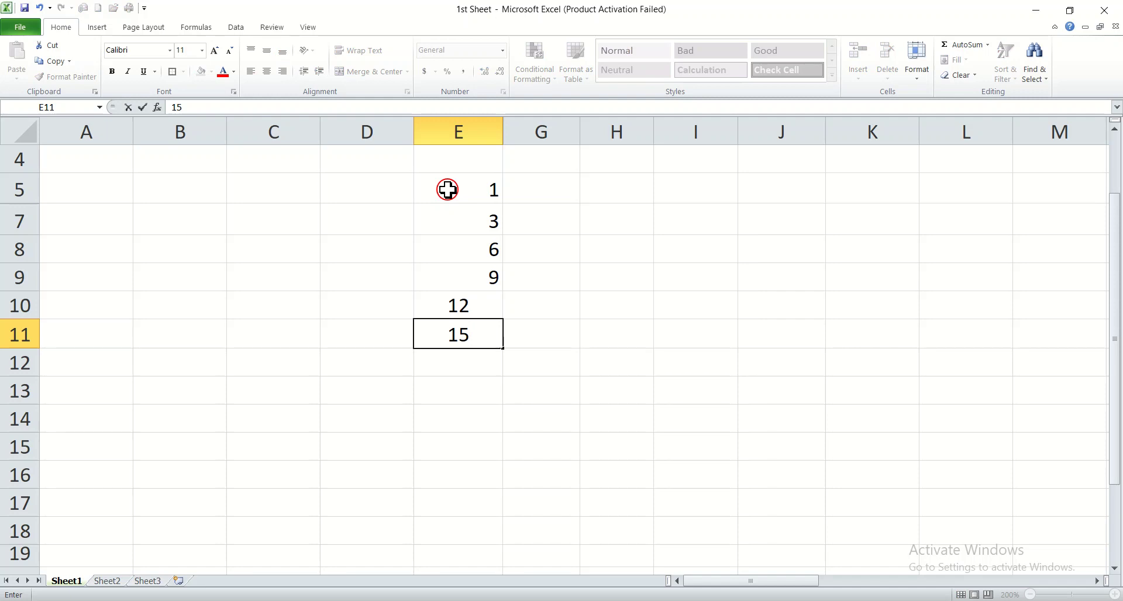
key("Return")
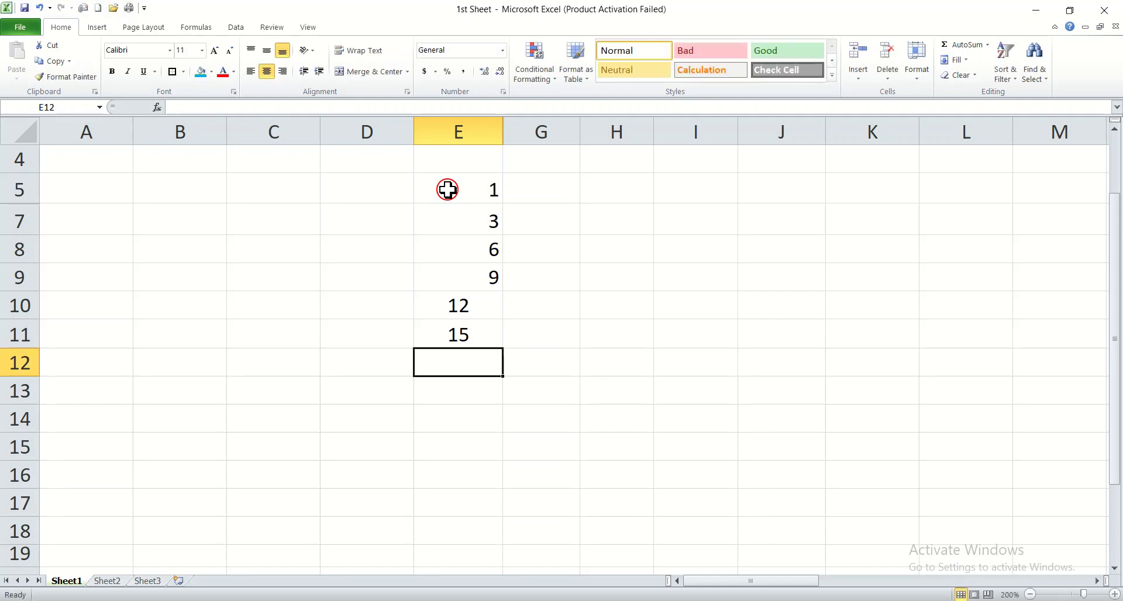
type("1")
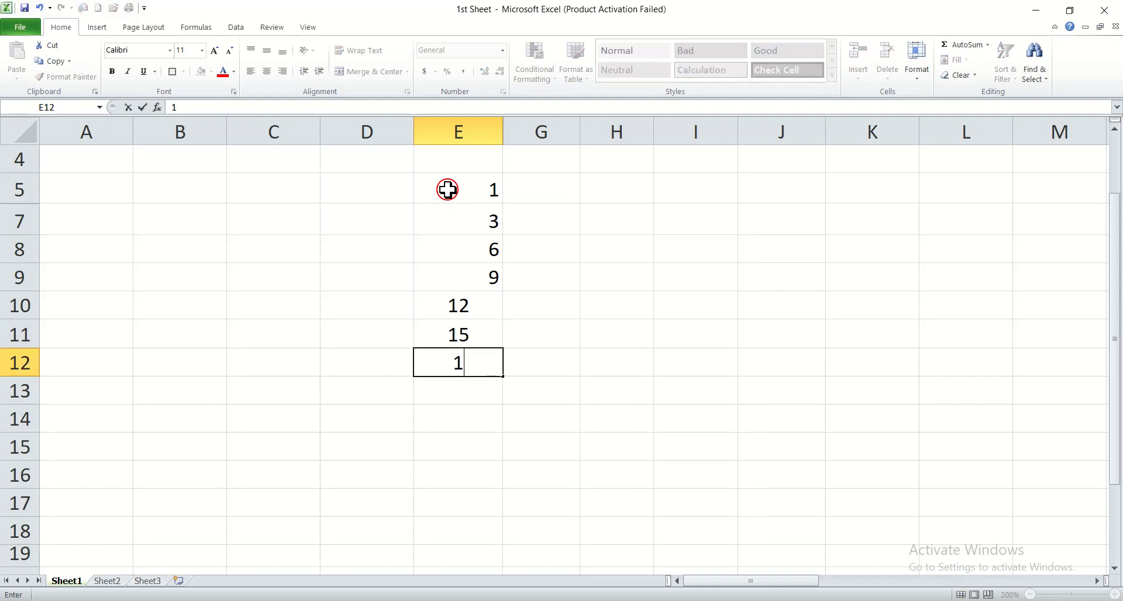
type("8")
Step: Right-align the numbers in cells E10, E11 and E12
left_click(434, 297)
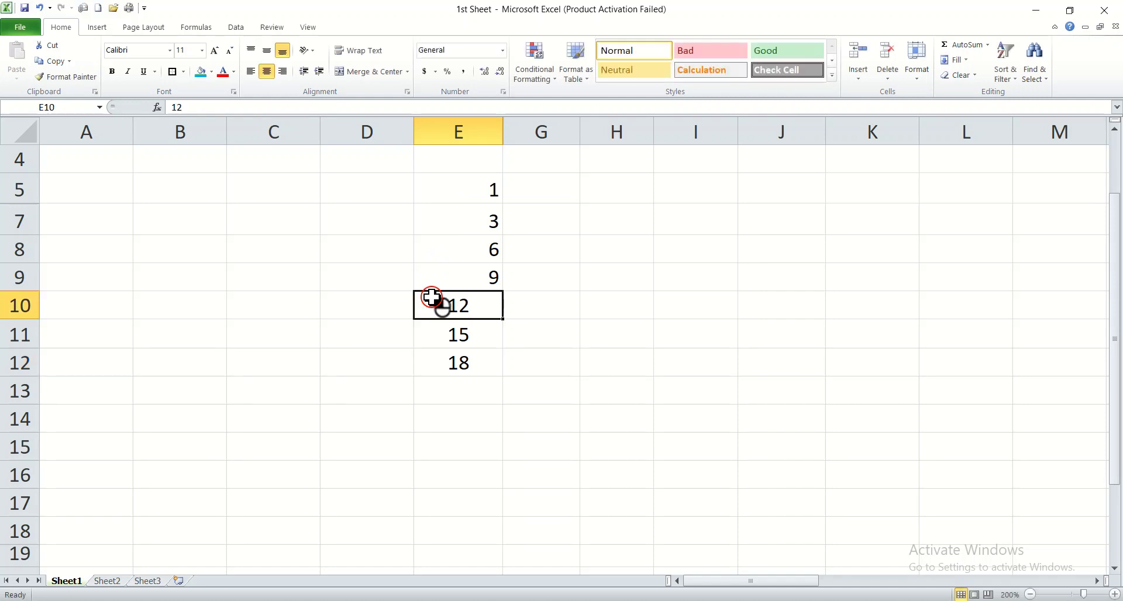
left_click(284, 72)
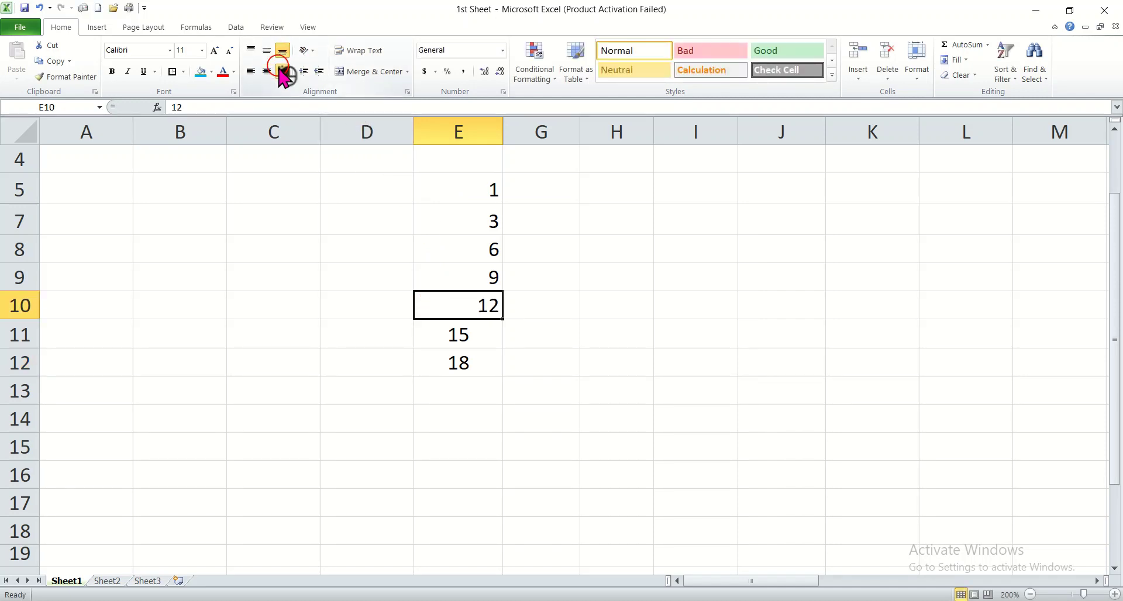
left_click(461, 350)
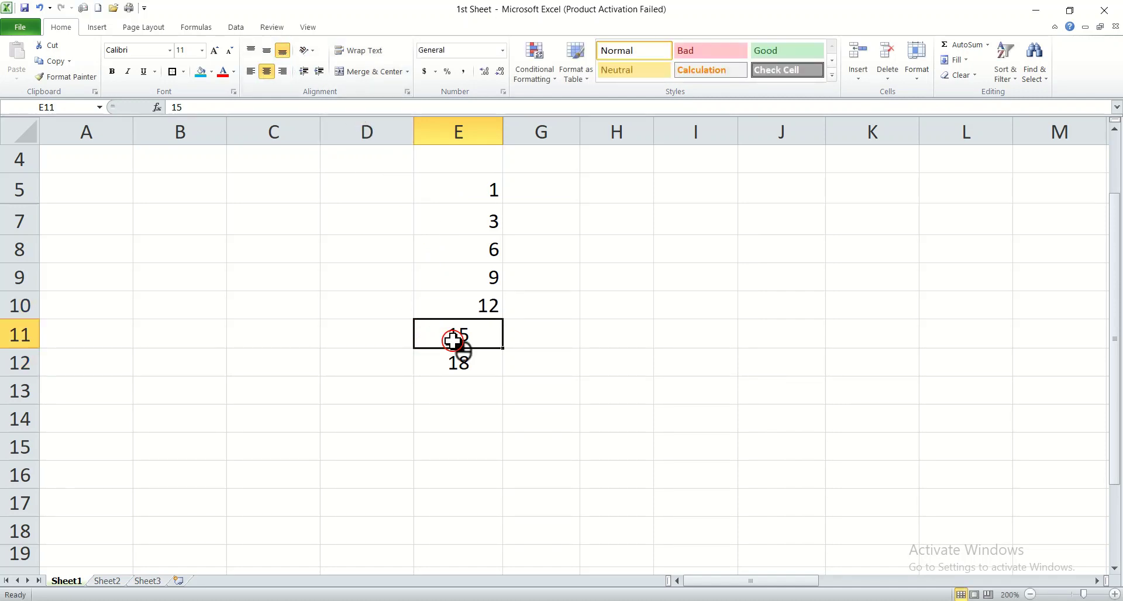
left_click(285, 72)
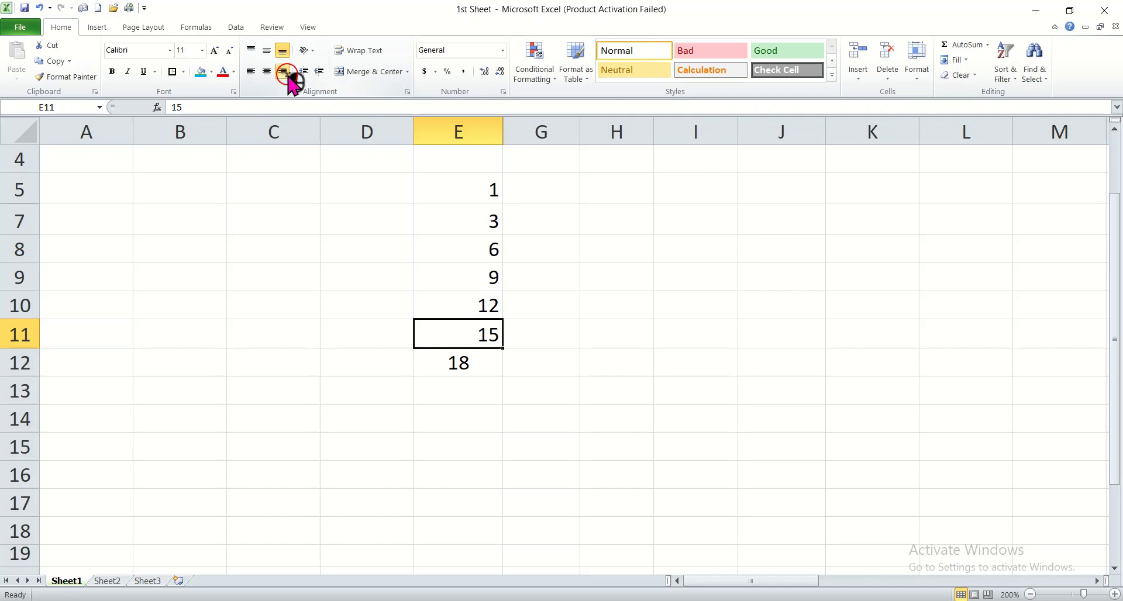
left_click(485, 372)
left_click(282, 71)
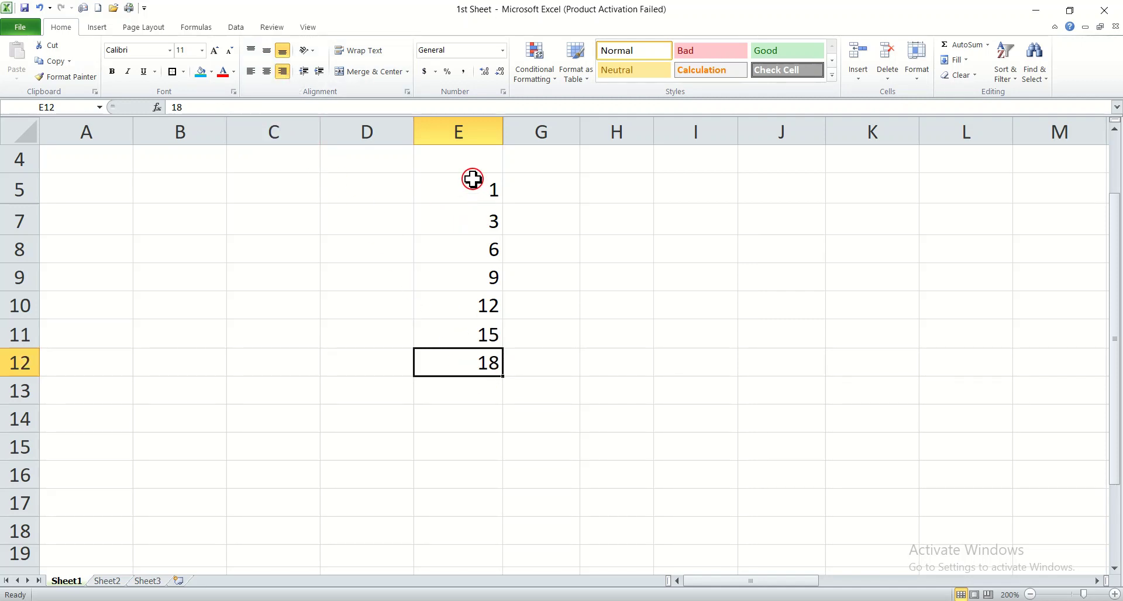
Step: Add up the numbers in E5:E12 with the AutoSum Sum function, placing the total in E13
left_click_drag(472, 179, 491, 362)
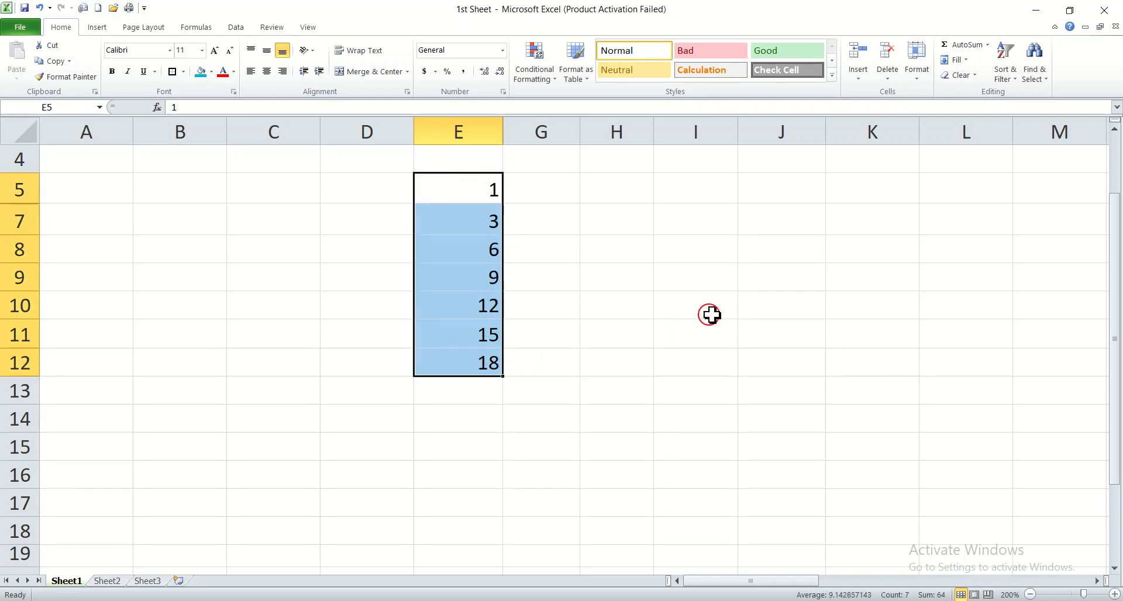
left_click(988, 45)
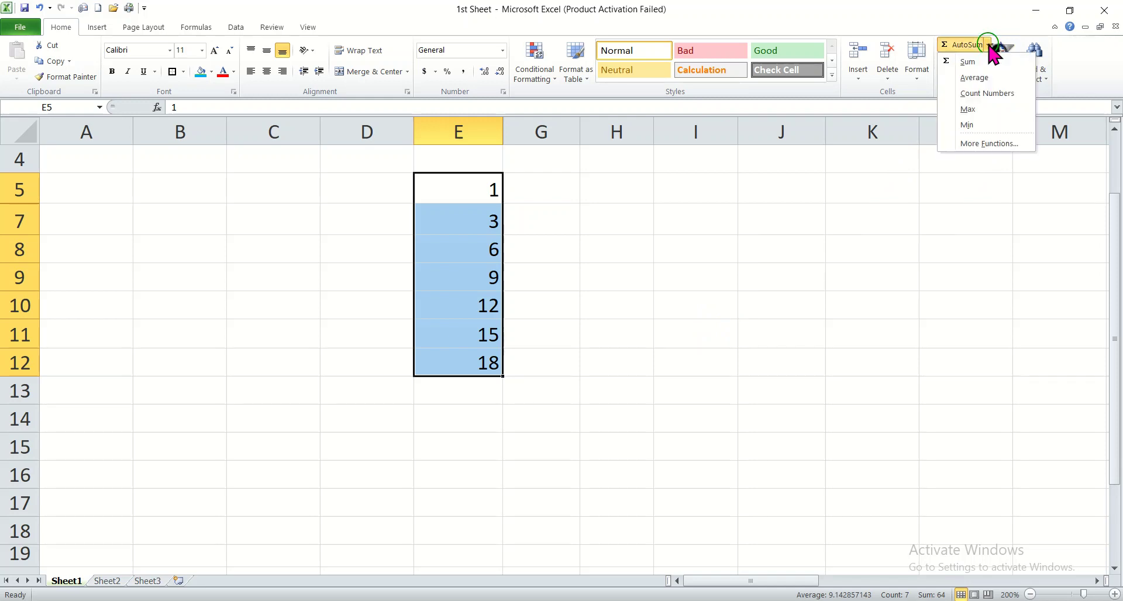
left_click(987, 61)
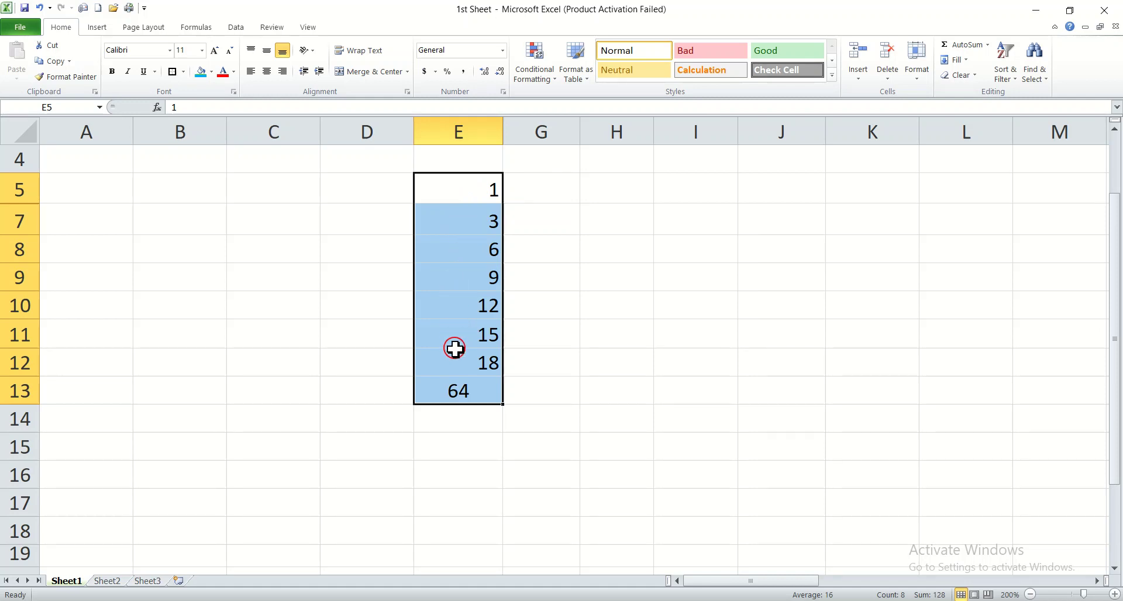
left_click(471, 417)
left_click(472, 392)
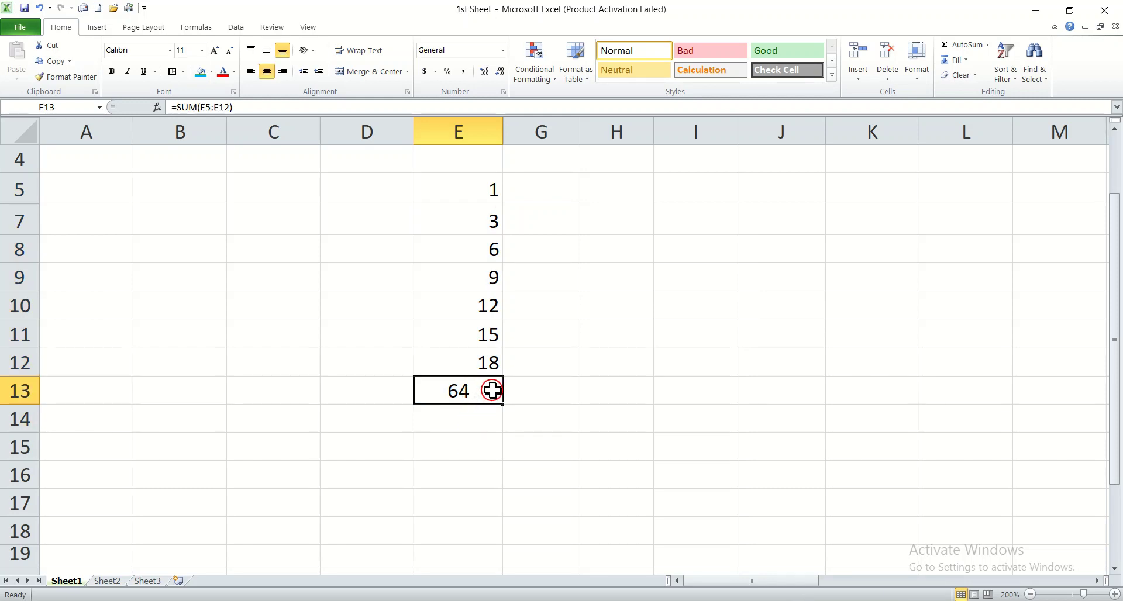
left_click(459, 188)
left_click_drag(603, 286, 526, 285)
left_click(529, 288)
left_click_drag(458, 186, 484, 367)
Step: Highlight the total in cell E13 with a light blue fill
left_click(473, 398)
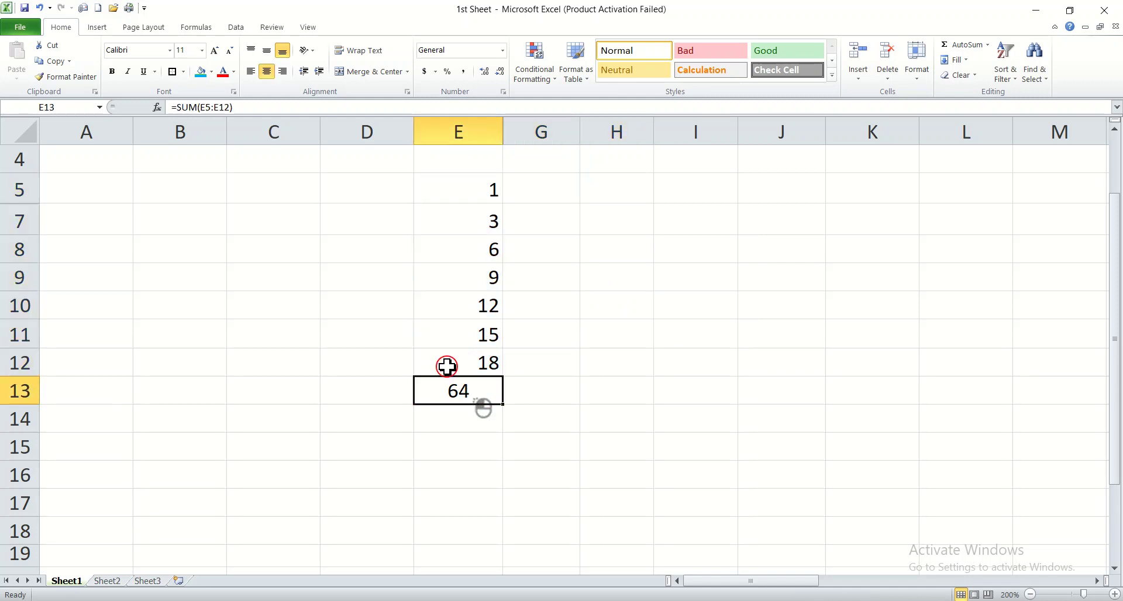
left_click(200, 71)
left_click(525, 426)
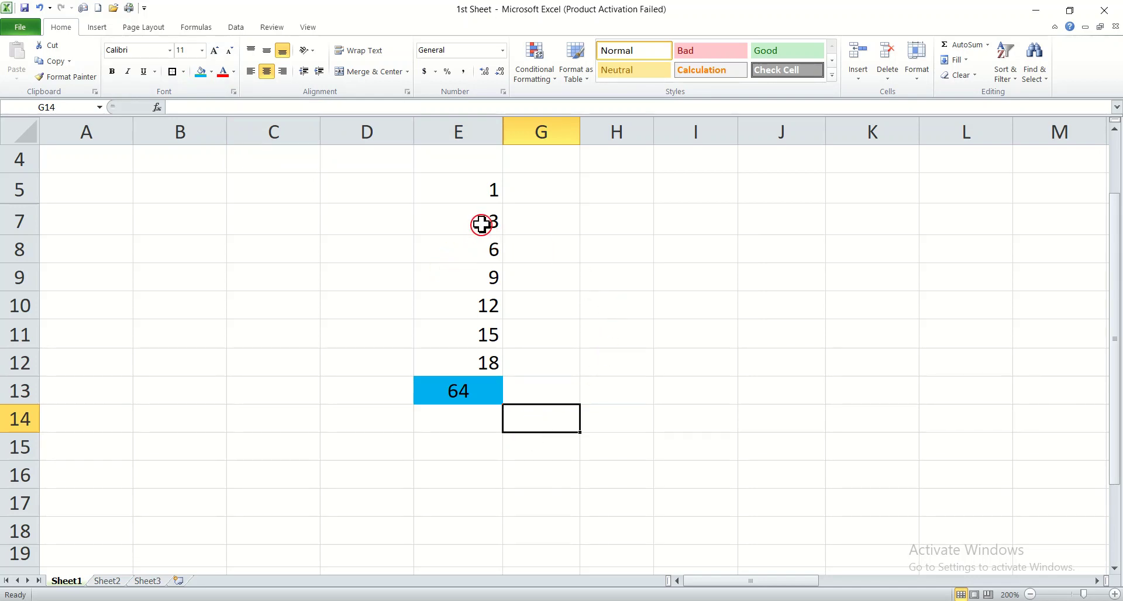
Step: Clear the Sum total from cell E13, keeping the cell's blue fill
left_click(452, 181)
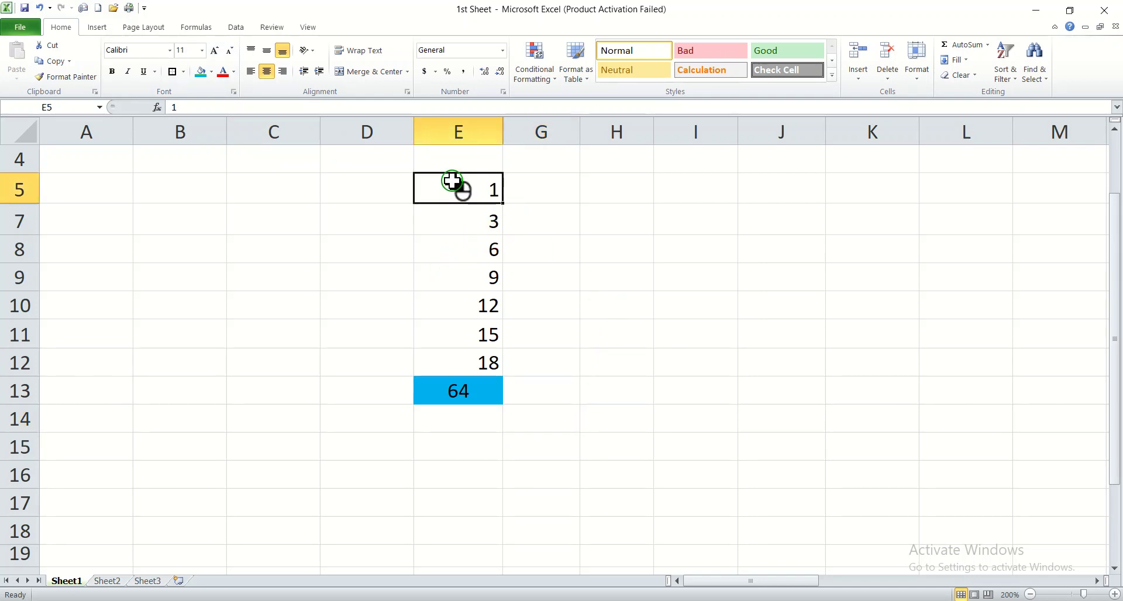
left_click(988, 45)
left_click(624, 308)
left_click(448, 384)
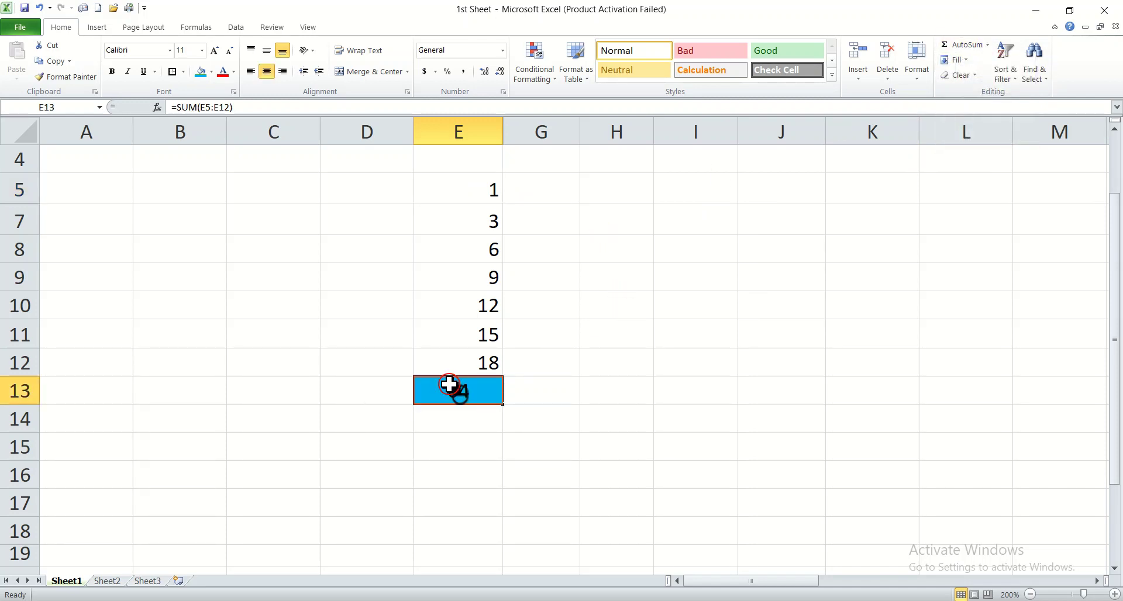
double_click(448, 384)
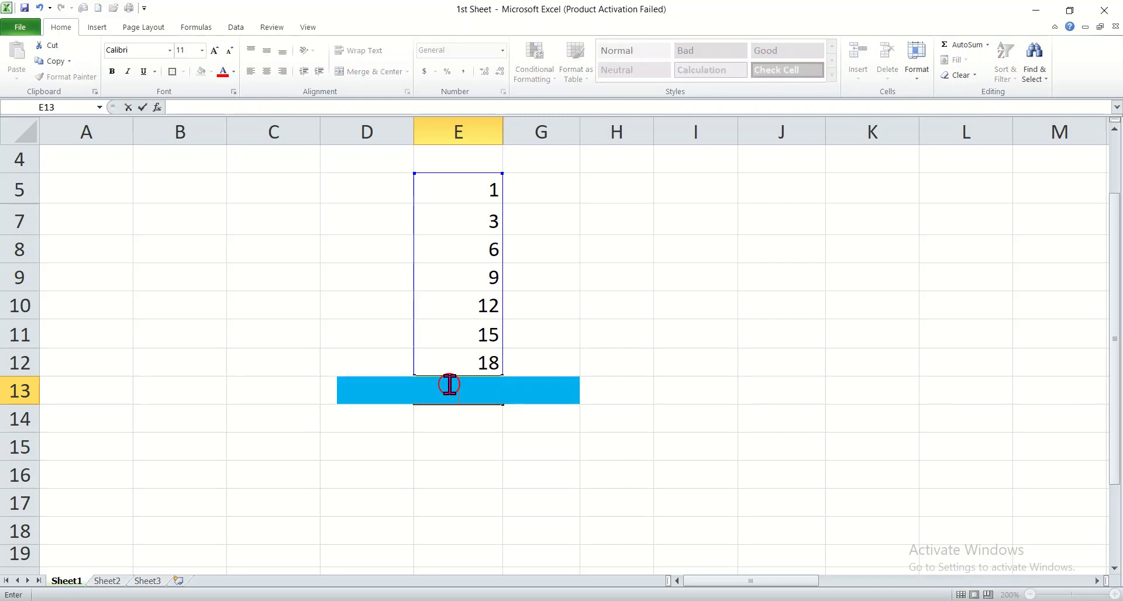
left_click(660, 414)
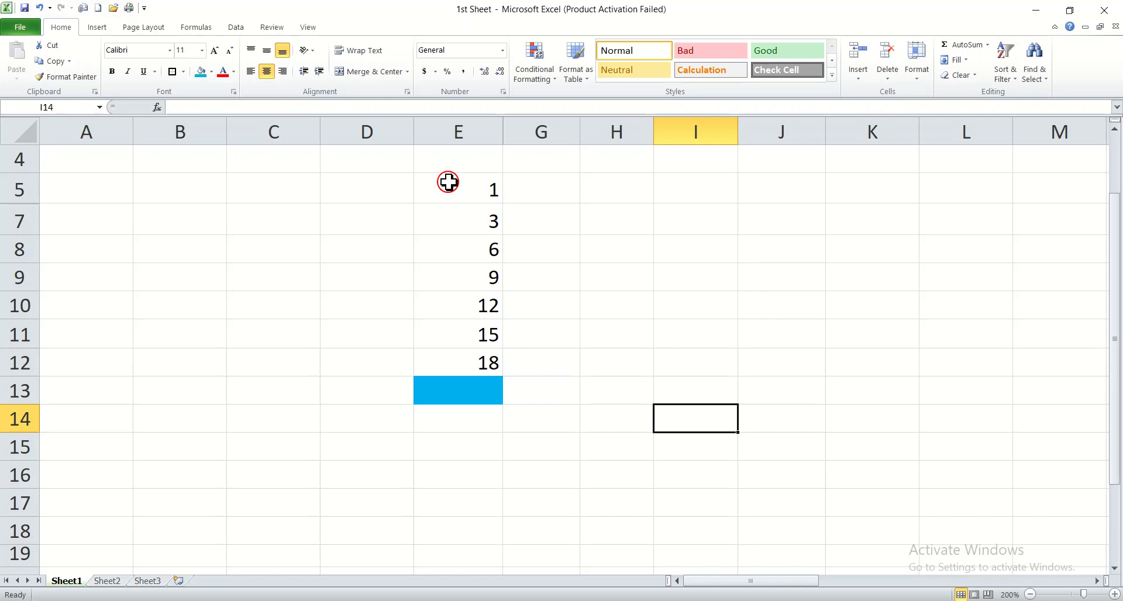
Step: Calculate the average of the numbers in E5:E12 with the AutoSum Average function, placing it in E13
left_click_drag(448, 182, 470, 357)
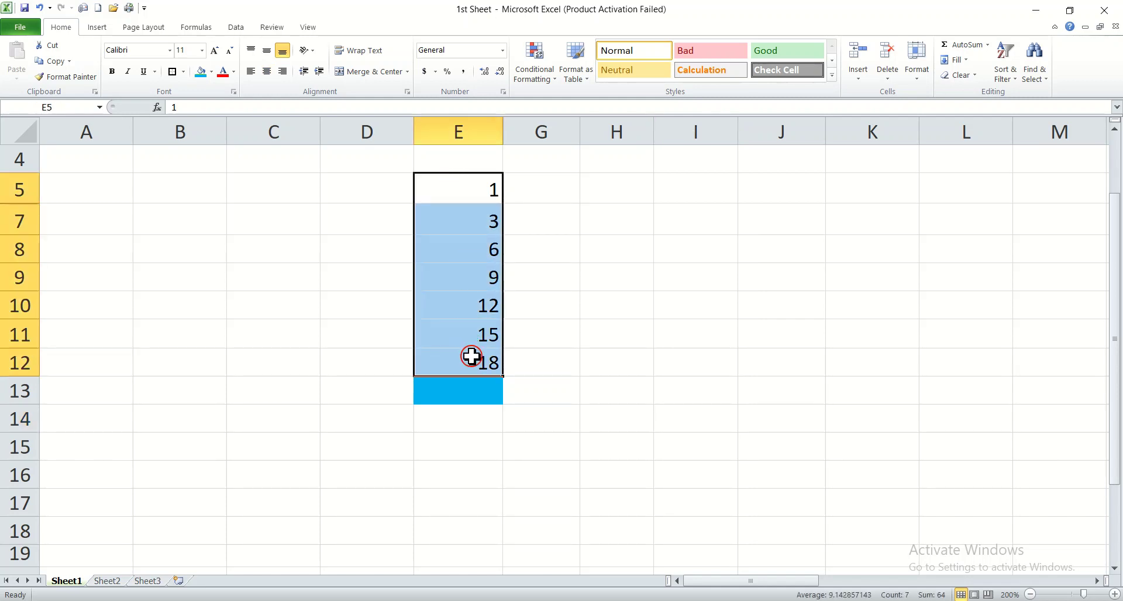
left_click(988, 44)
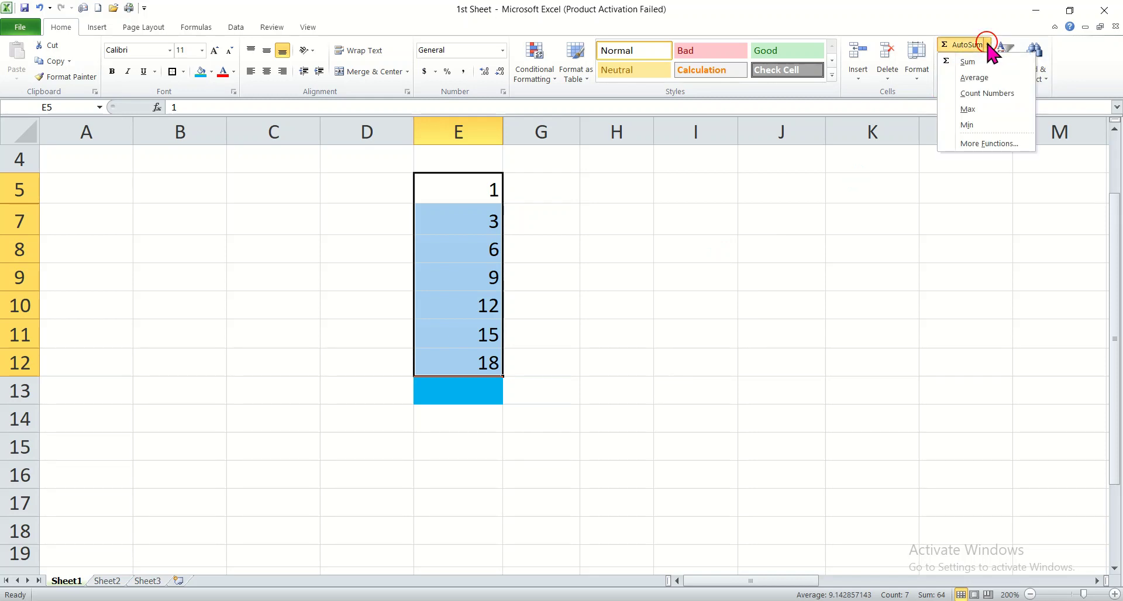
left_click(976, 78)
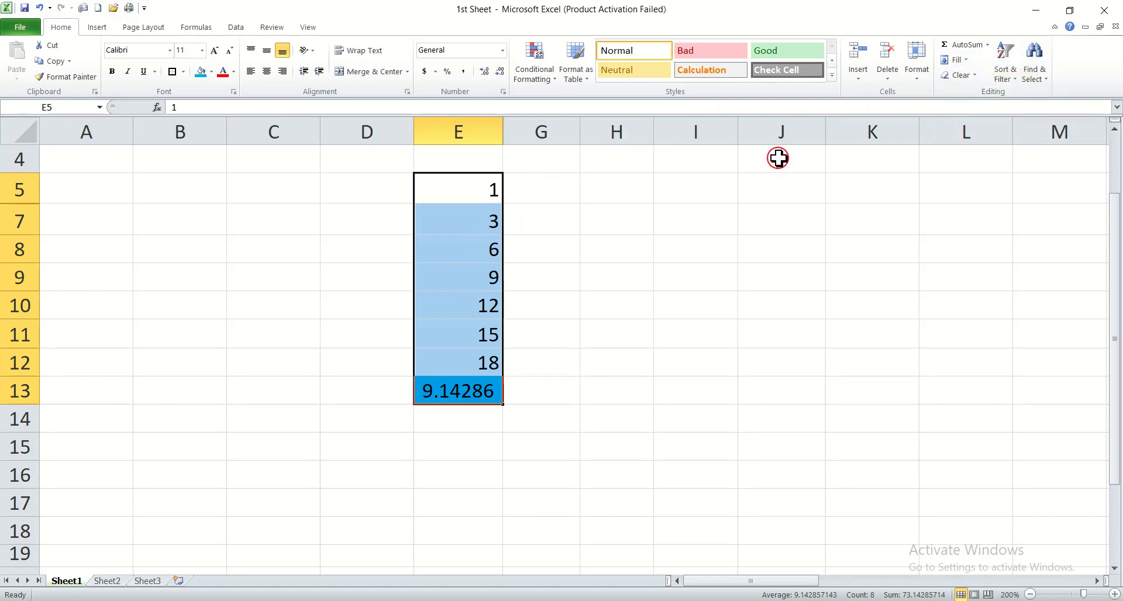
left_click(471, 189)
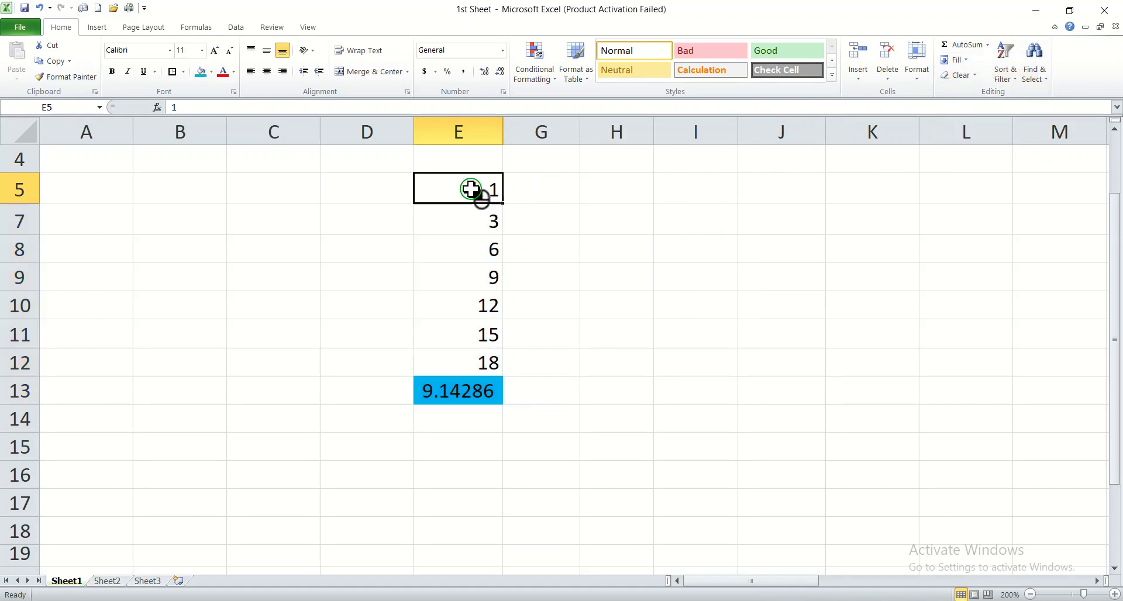
left_click_drag(468, 189, 468, 360)
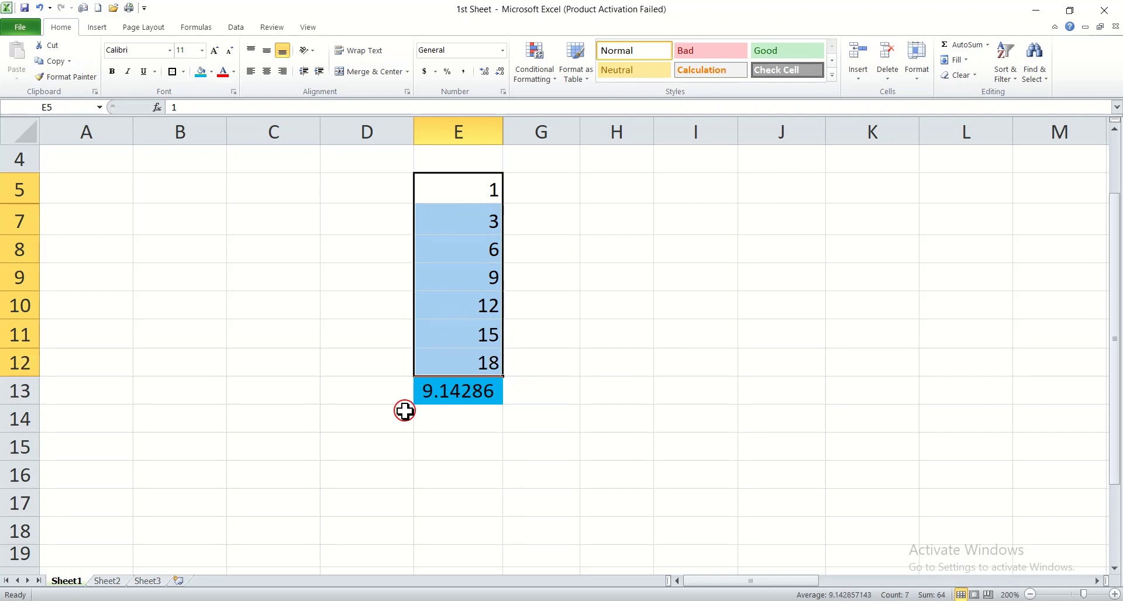
Step: Reduce the average in cell E13 to two decimal places
left_click(453, 398)
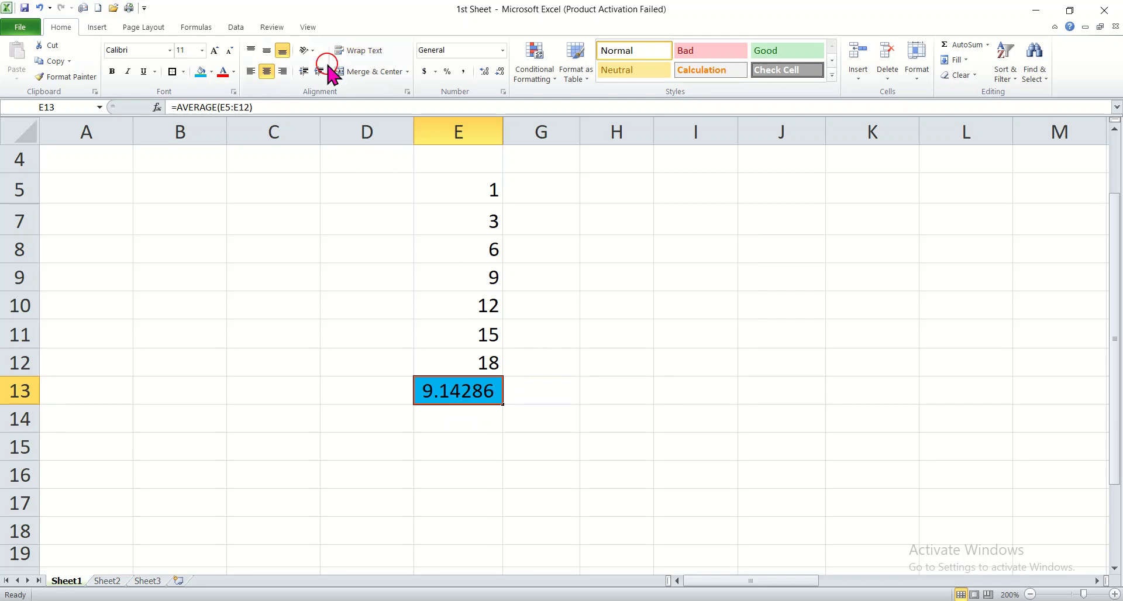
left_click(500, 70)
left_click(500, 70)
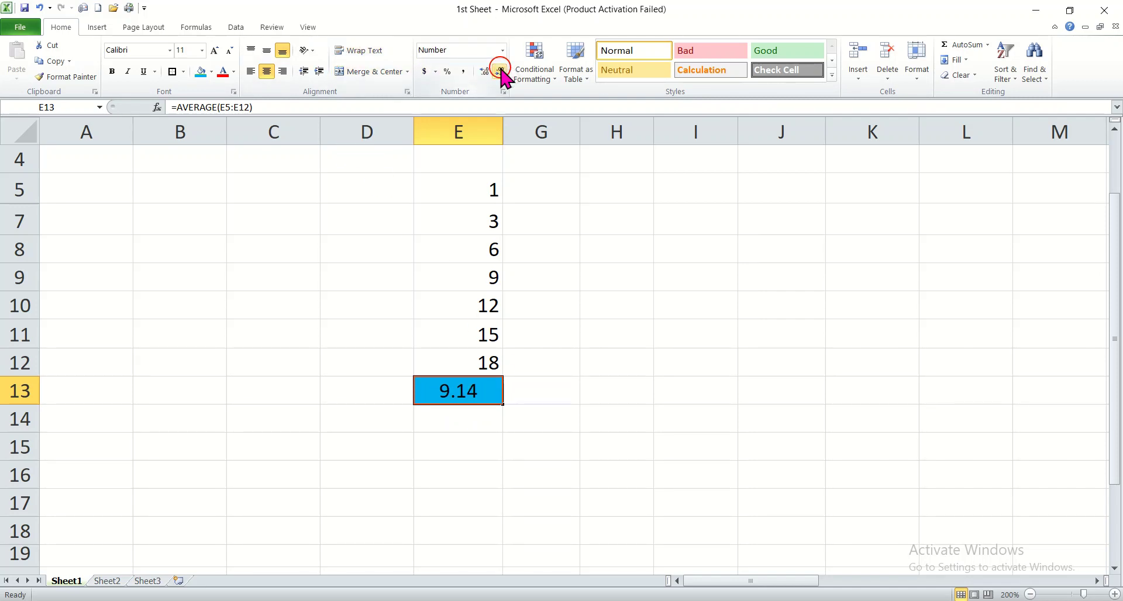
Step: Change the fill of cell E13 to yellow and put a border around the cell
left_click(212, 73)
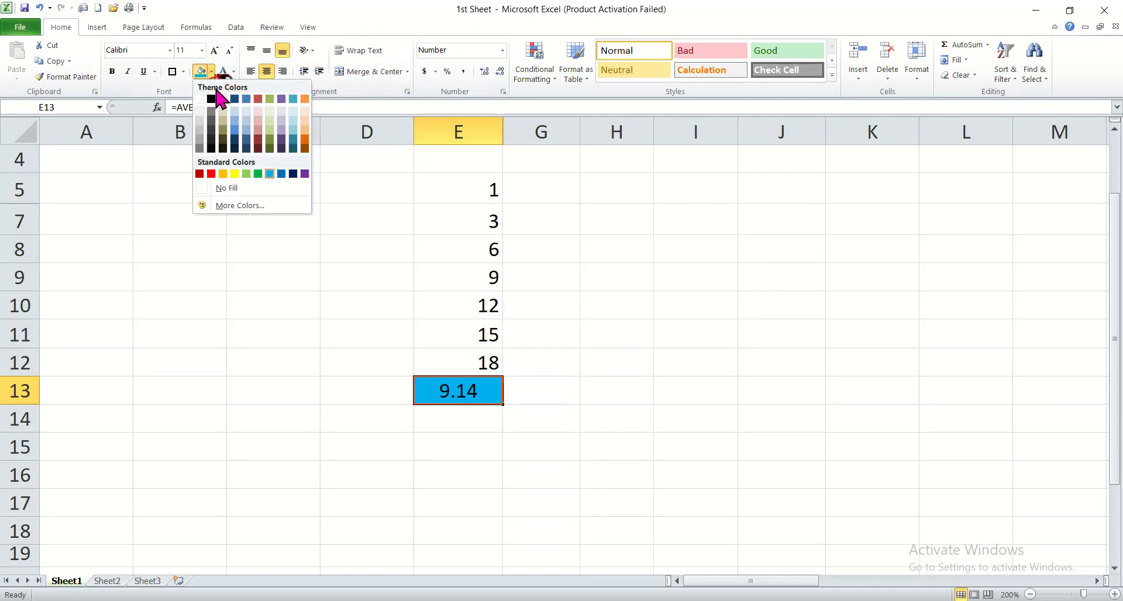
left_click(229, 173)
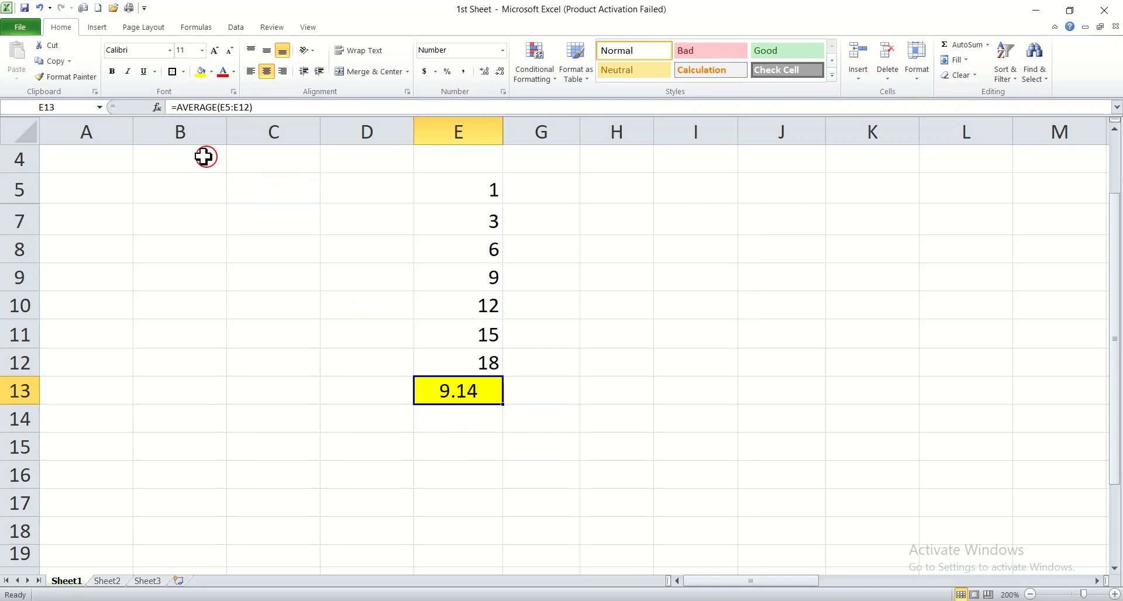
left_click(173, 72)
left_click(427, 429)
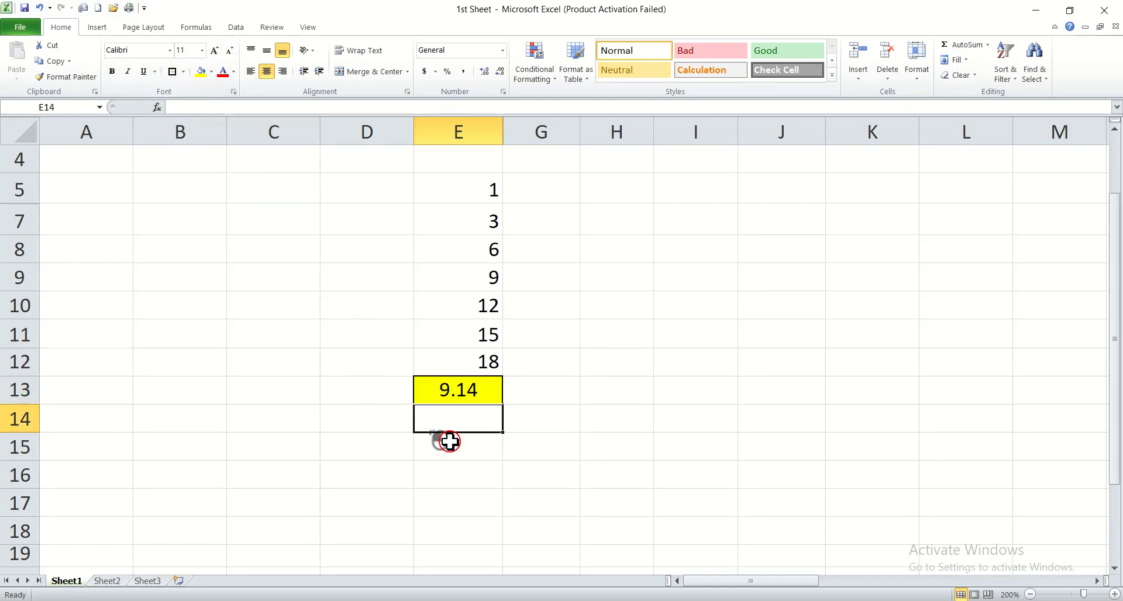
left_click(709, 542)
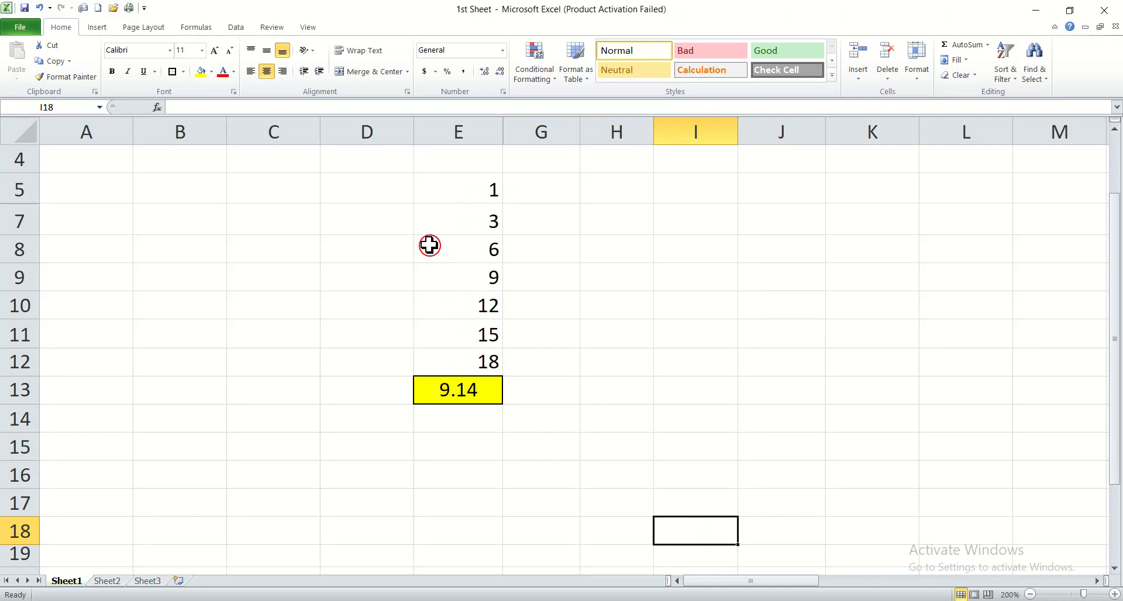
left_click(486, 387)
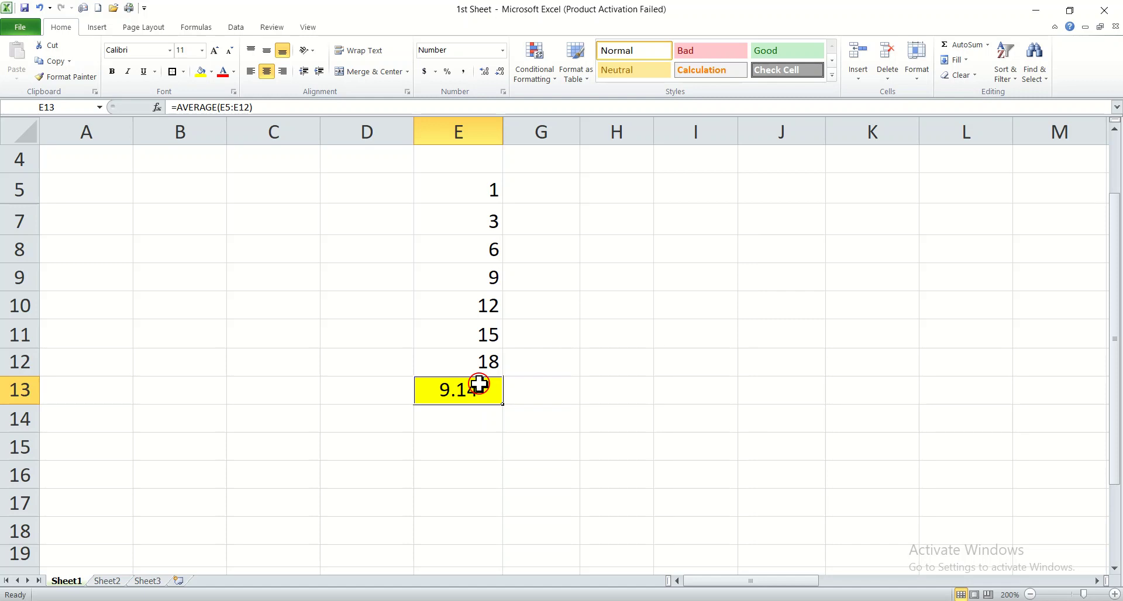
double_click(479, 387)
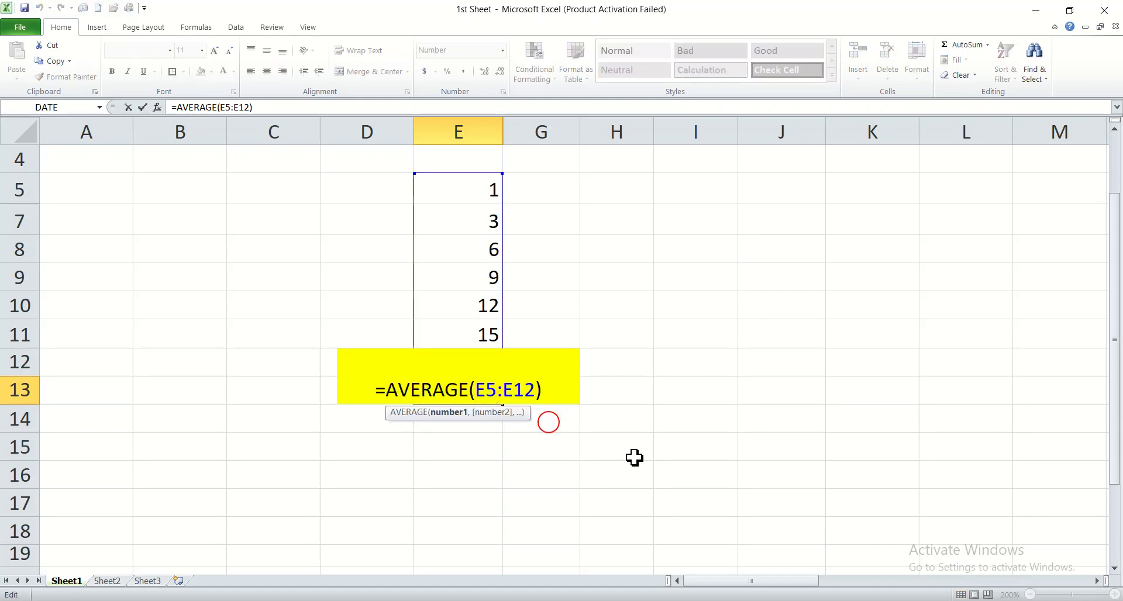
left_click(807, 506)
key("ctrl+z")
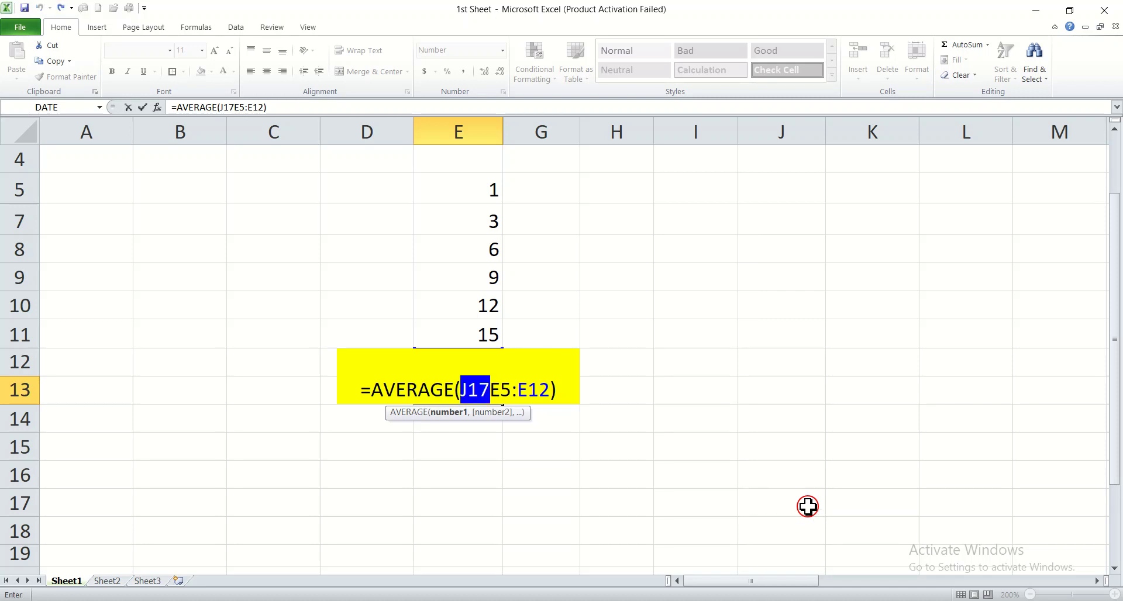
key("Escape")
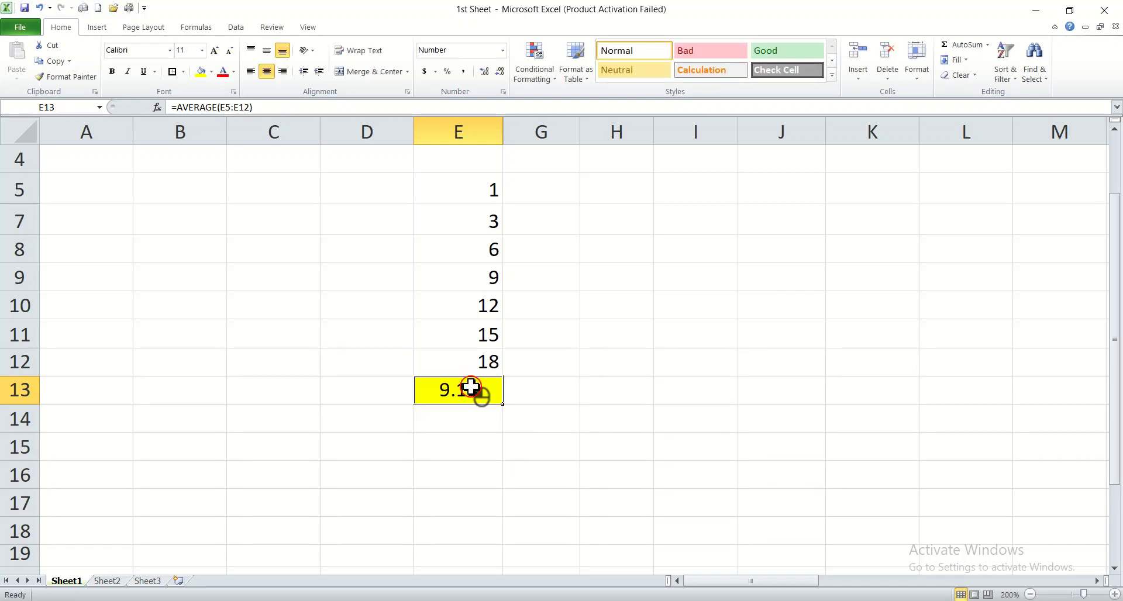
Step: Clear the average from E13 and count the numbers in E5:E12 there with the AutoSum Count Numbers function
key("Delete")
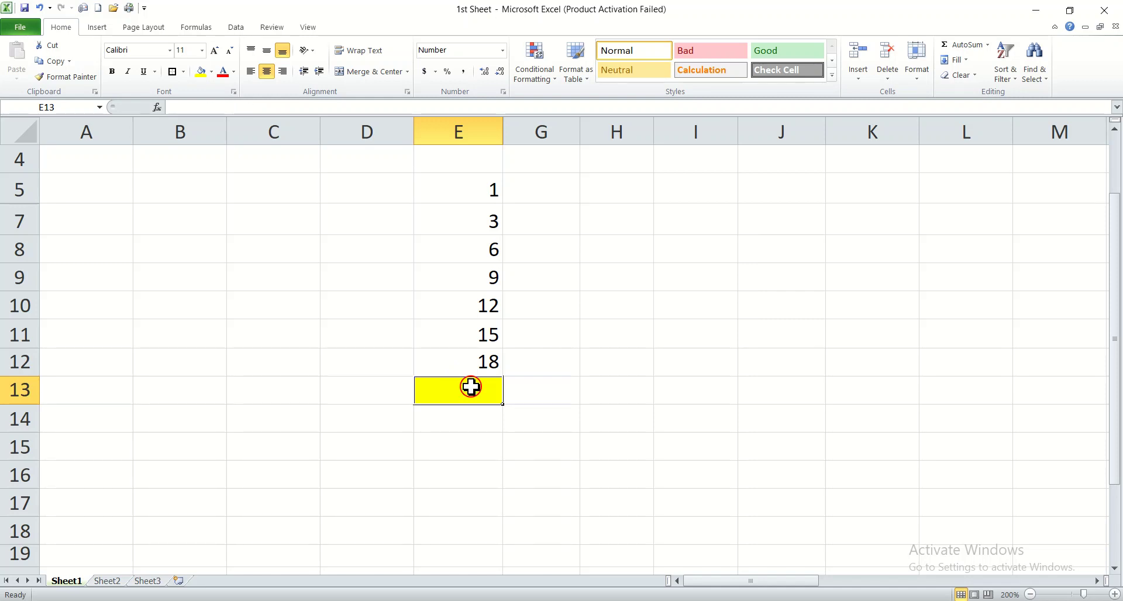
left_click(714, 472)
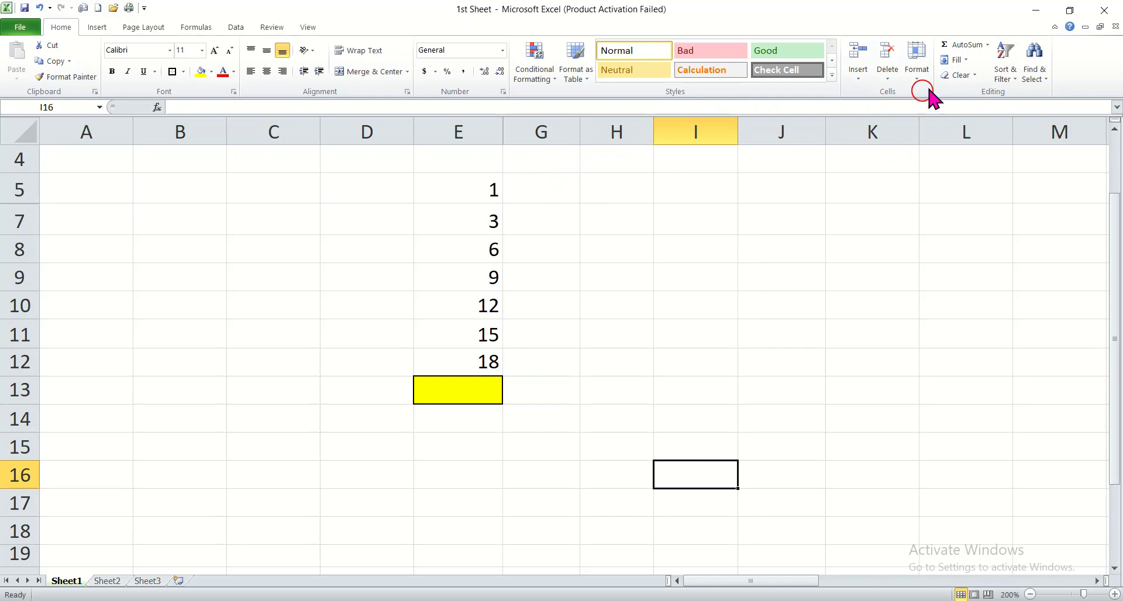
left_click(988, 45)
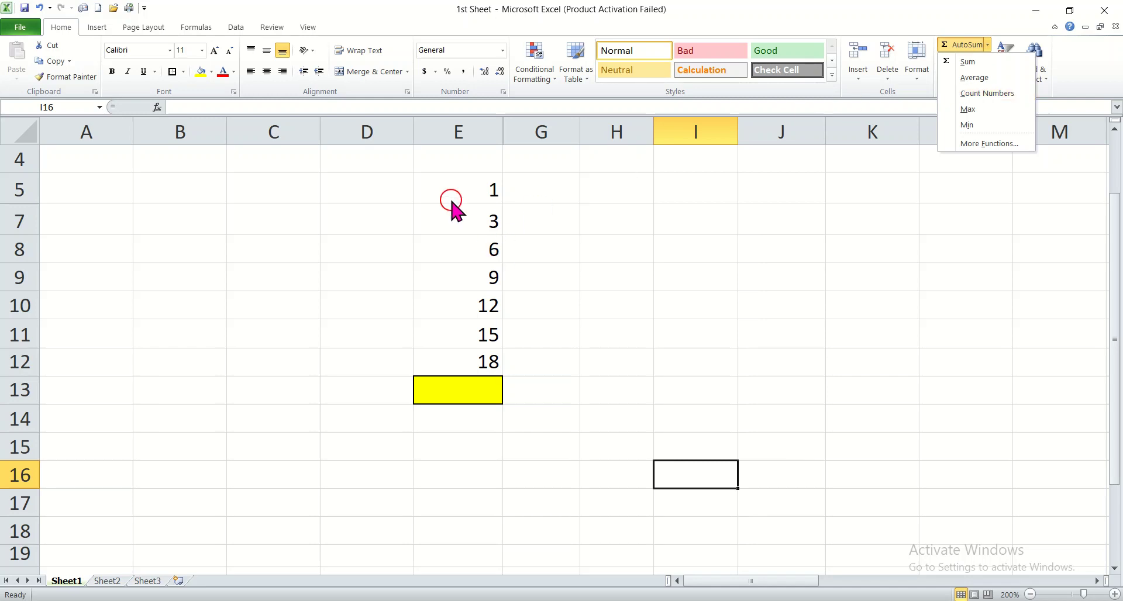
left_click(443, 176)
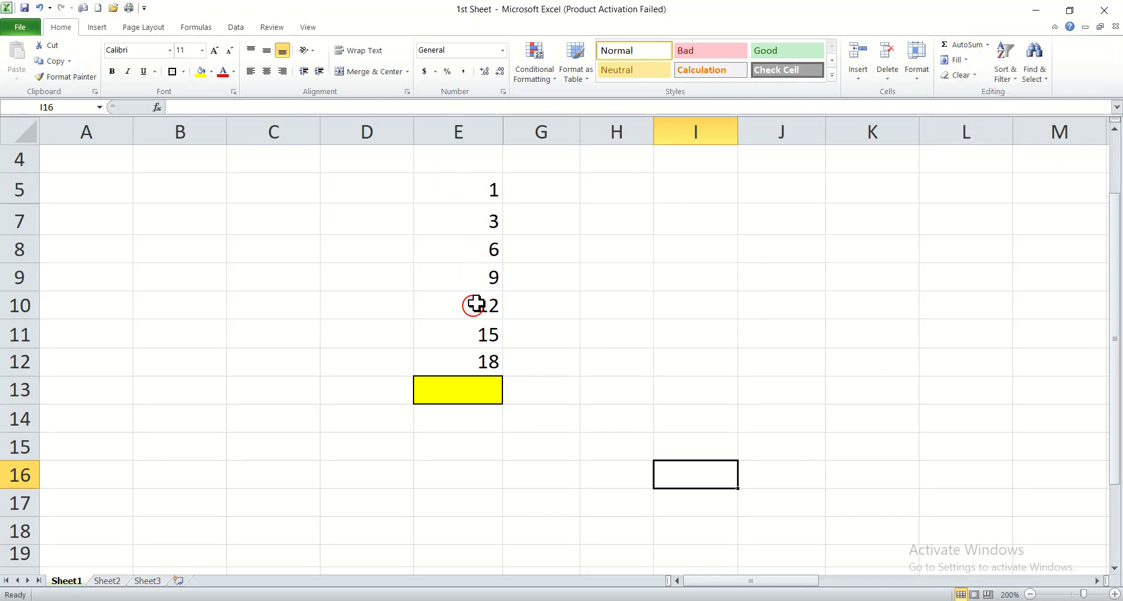
left_click(435, 189)
left_click_drag(435, 189, 457, 370)
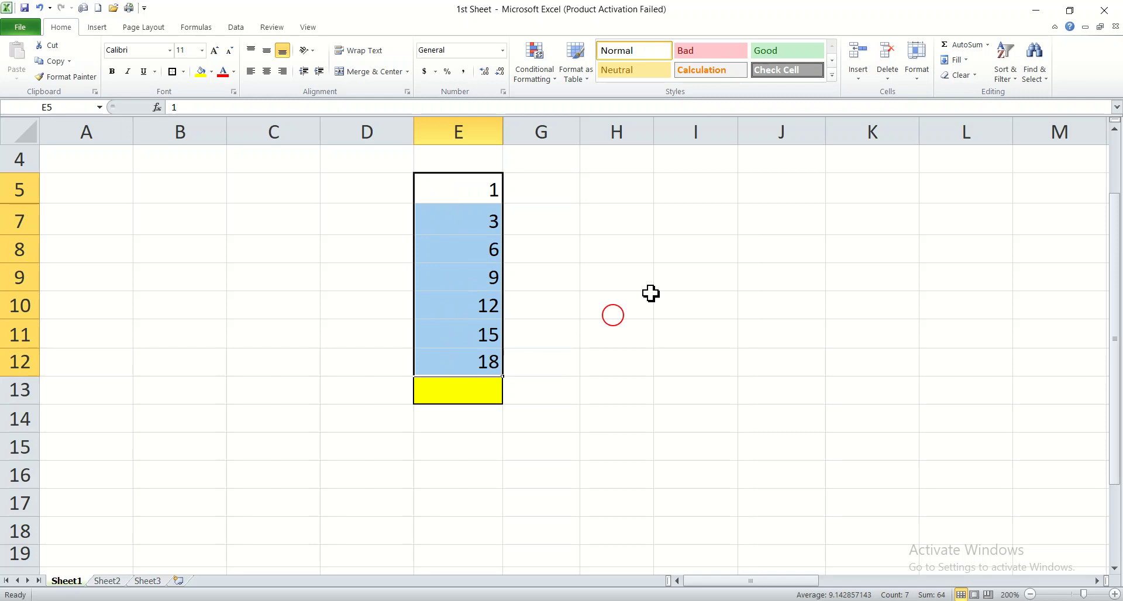
left_click(987, 45)
left_click(988, 94)
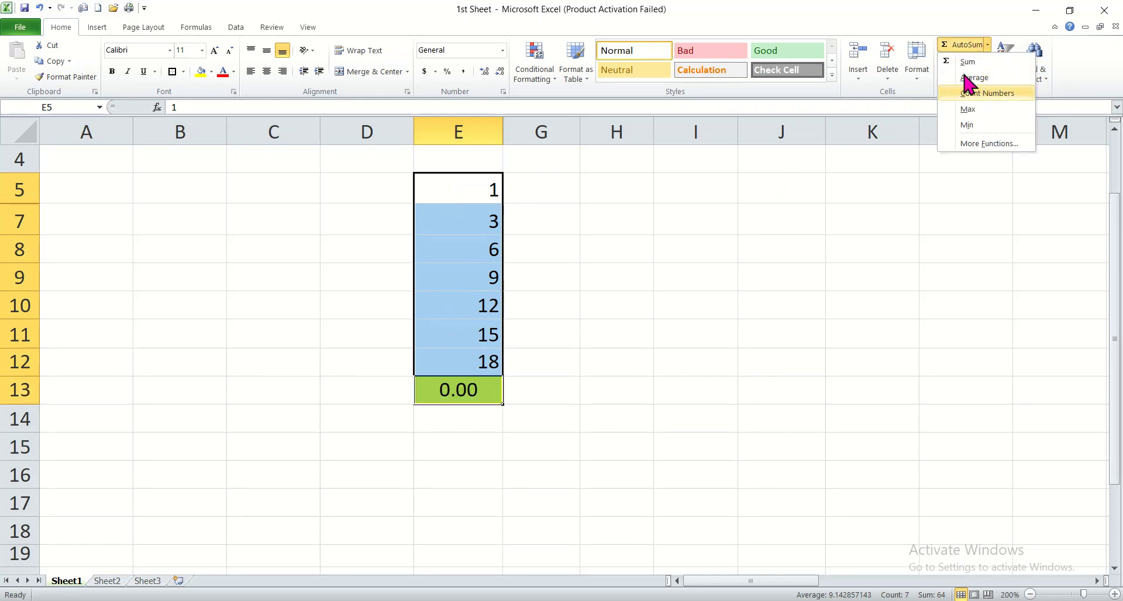
left_click(589, 373)
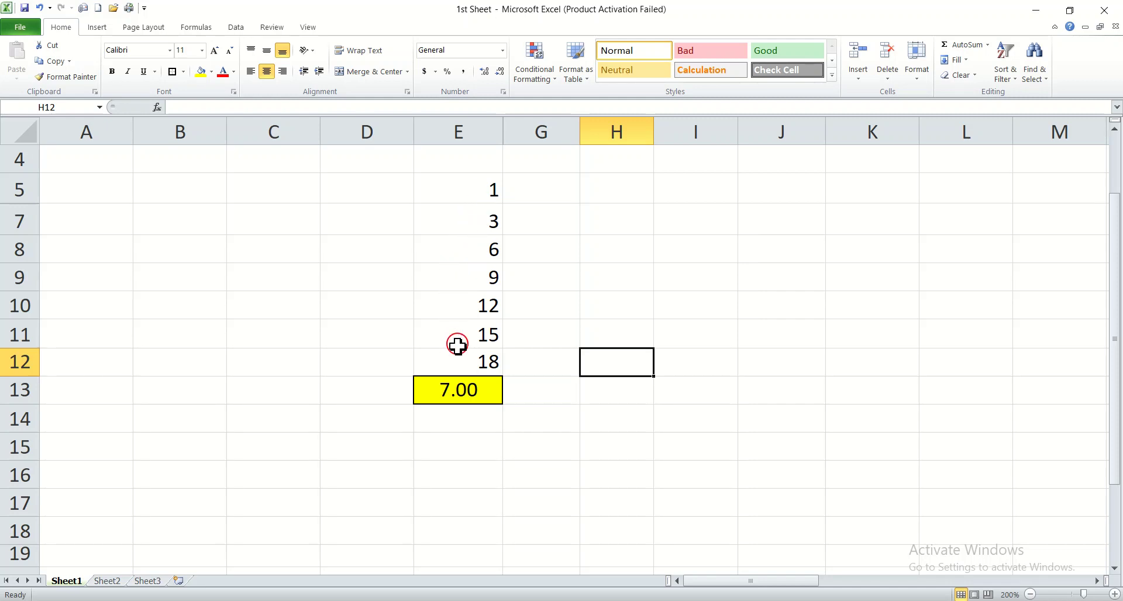
Step: Clear the count formula from cell E13, keeping the cell's formatting
left_click(477, 390)
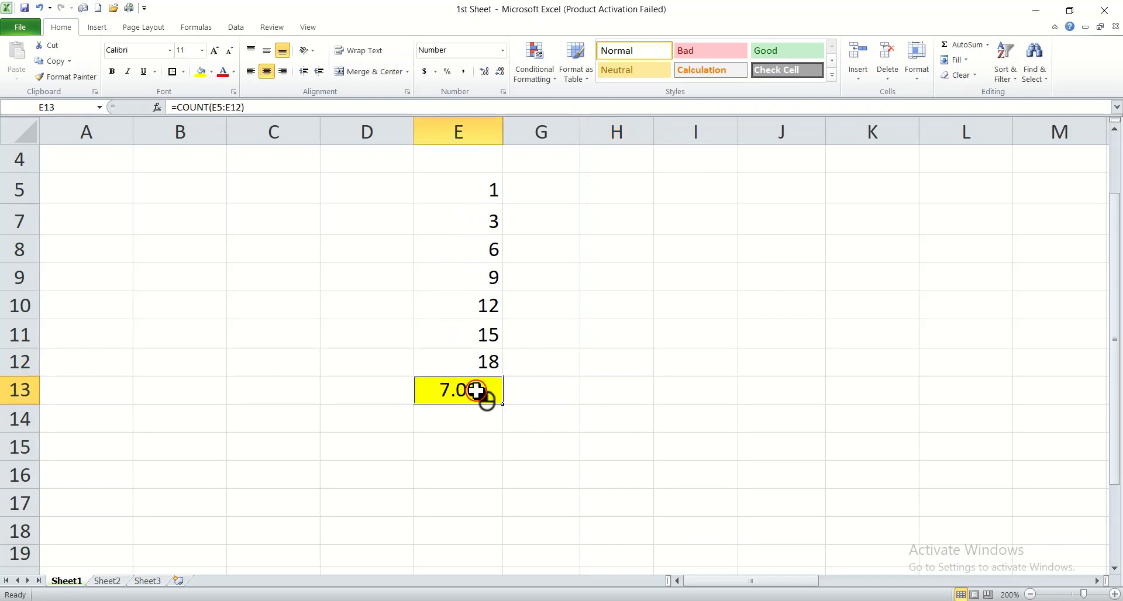
left_click(541, 476)
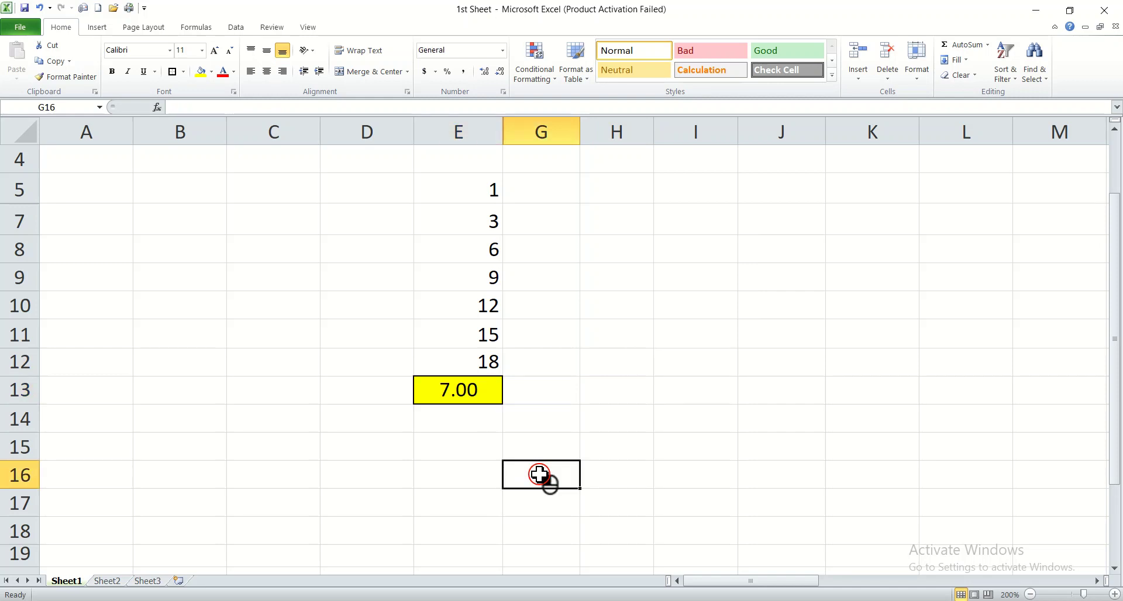
left_click(483, 391)
key("Delete")
left_click(714, 282)
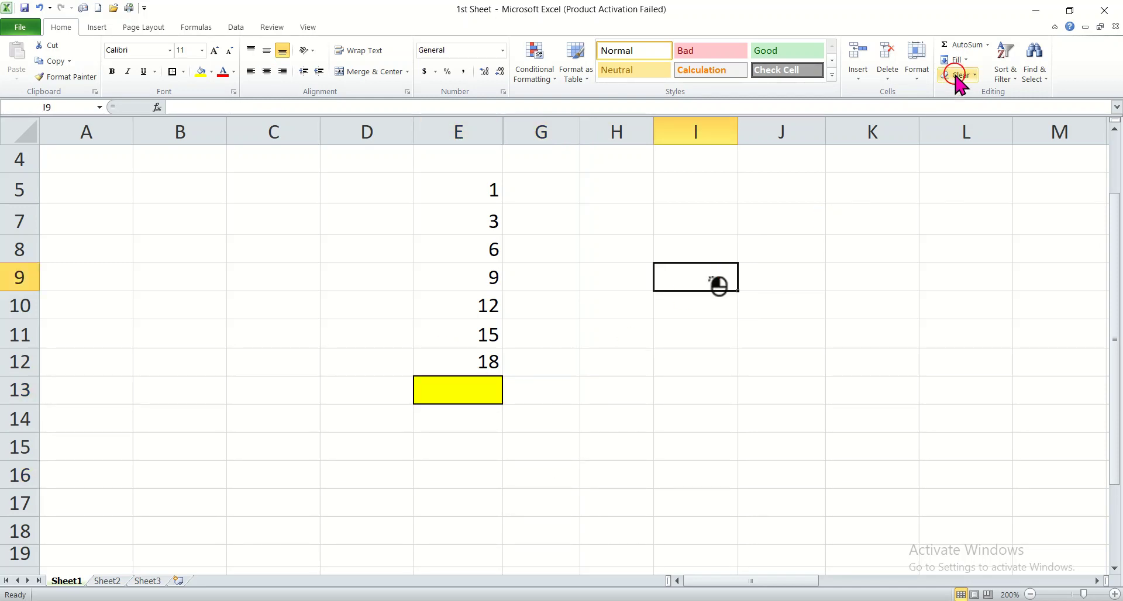
Step: Find the largest number in E5:E12 with the AutoSum Max function, placing the result in E13
left_click(988, 46)
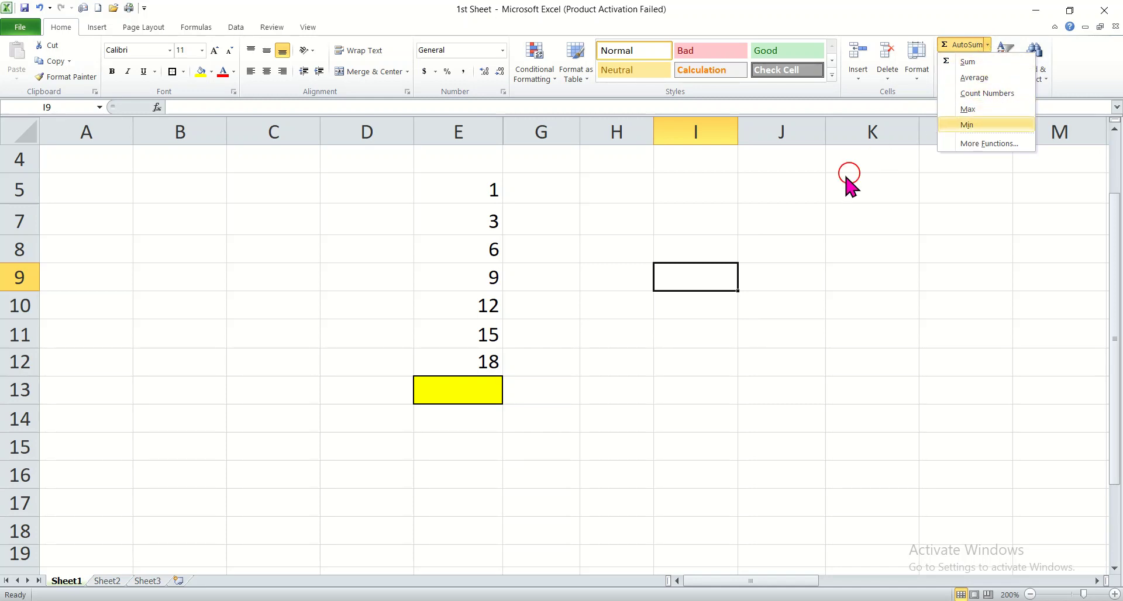
left_click(454, 185)
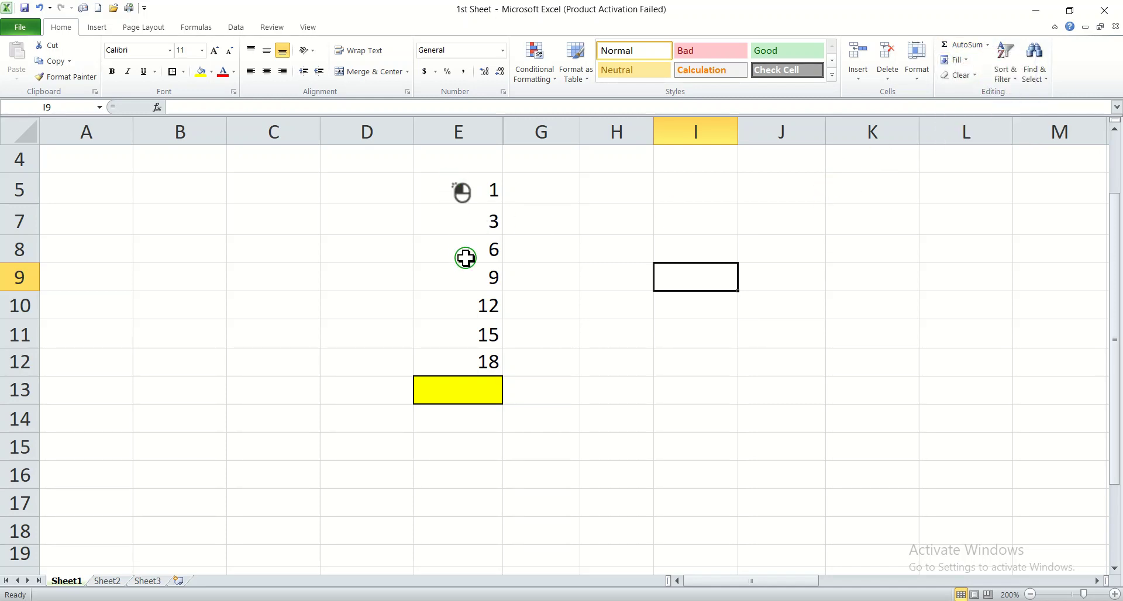
left_click_drag(460, 192, 494, 370)
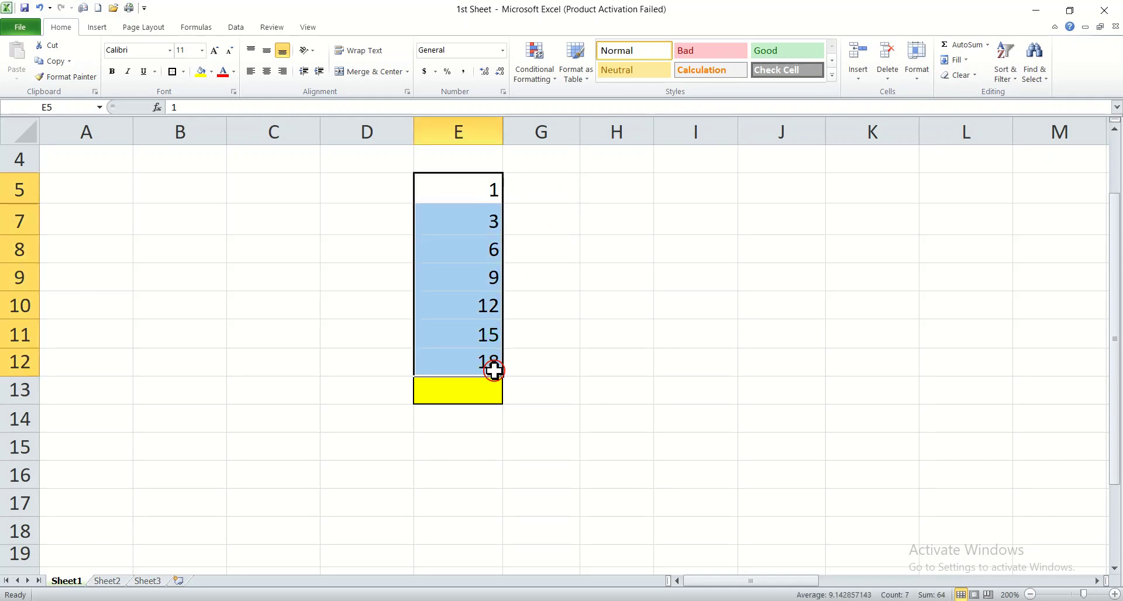
left_click(987, 45)
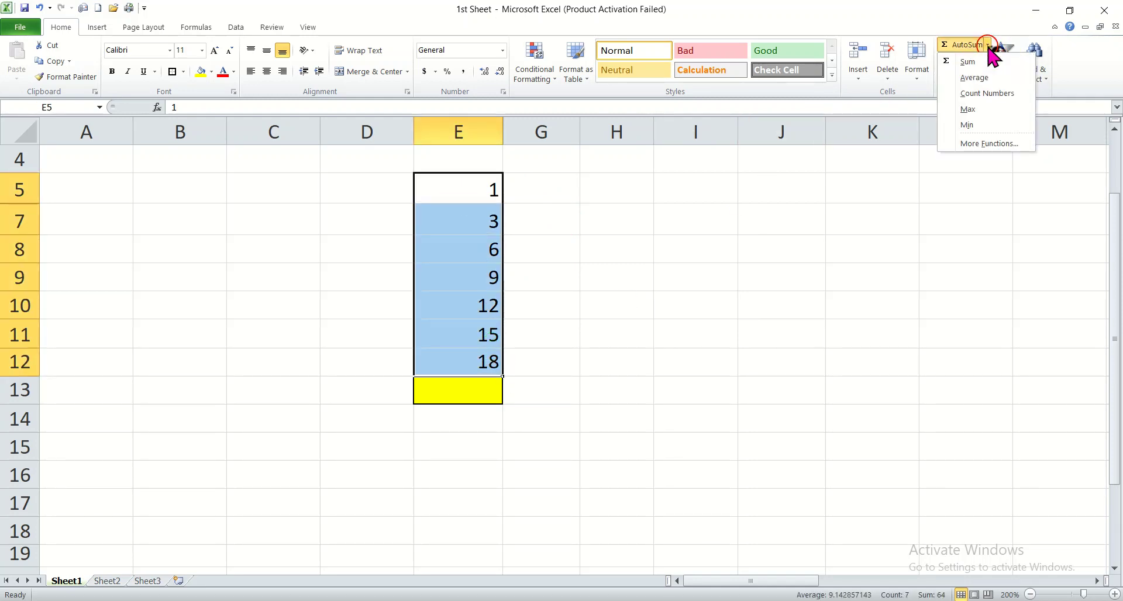
left_click(985, 108)
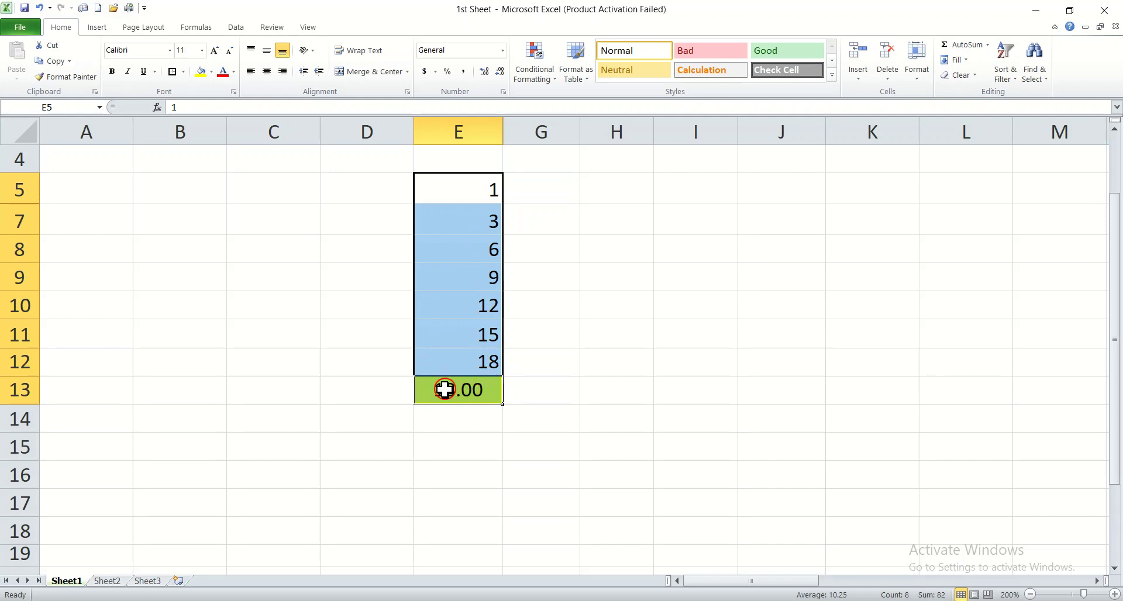
left_click(555, 381)
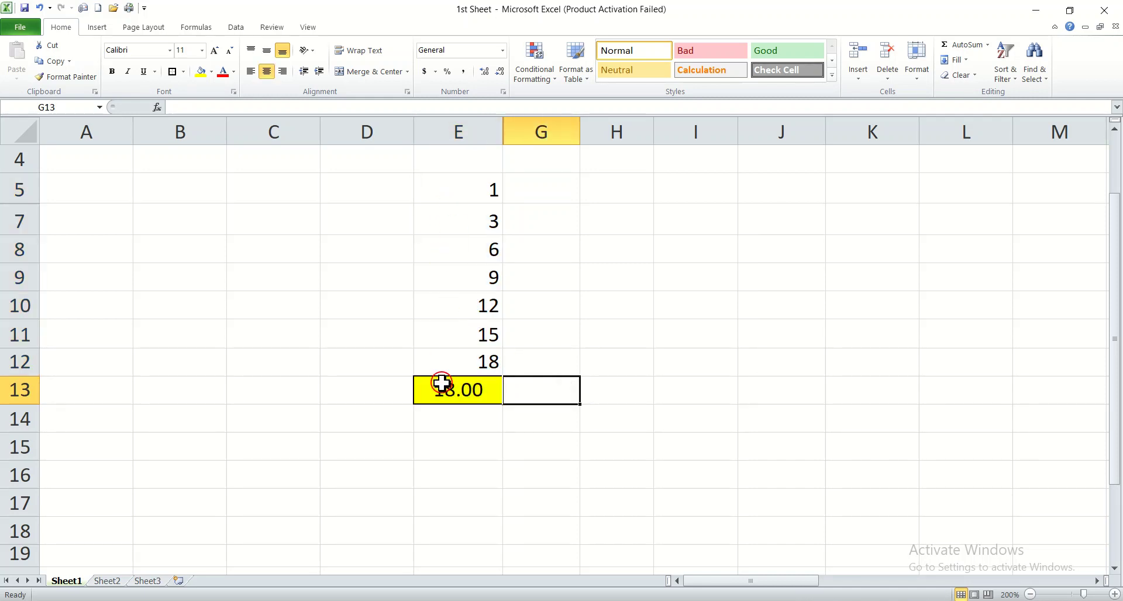
Step: Clear the maximum formula from cell E13, keeping the cell's formatting
left_click(478, 391)
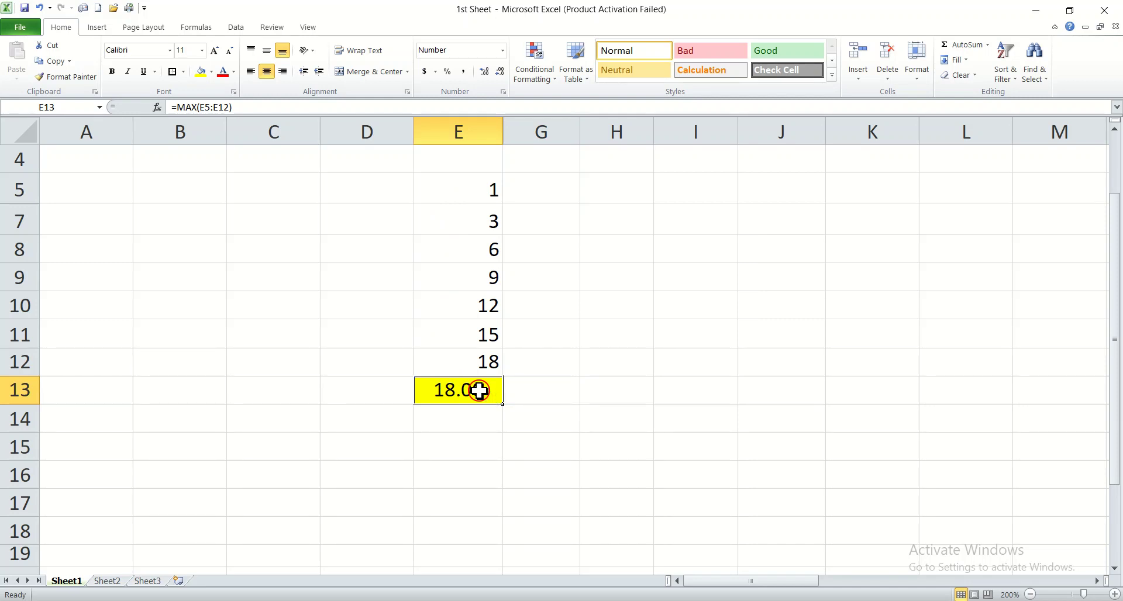
key("Delete")
left_click(604, 380)
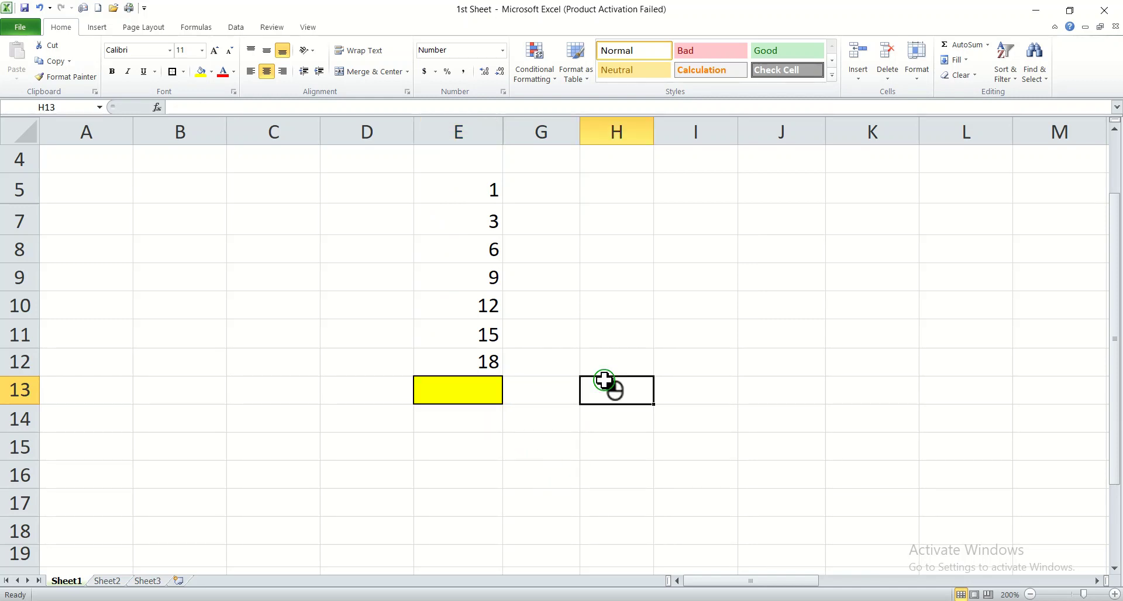
Step: Find the smallest number in E5:E12 with the AutoSum Min function, placing the result in E13
left_click(987, 45)
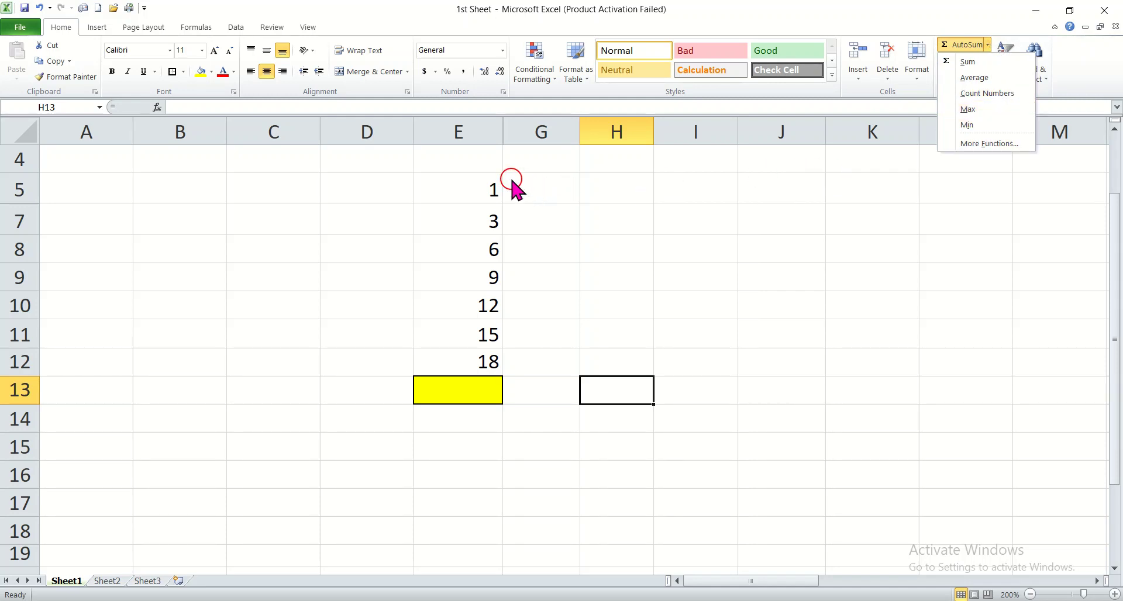
left_click(449, 186)
left_click(486, 308)
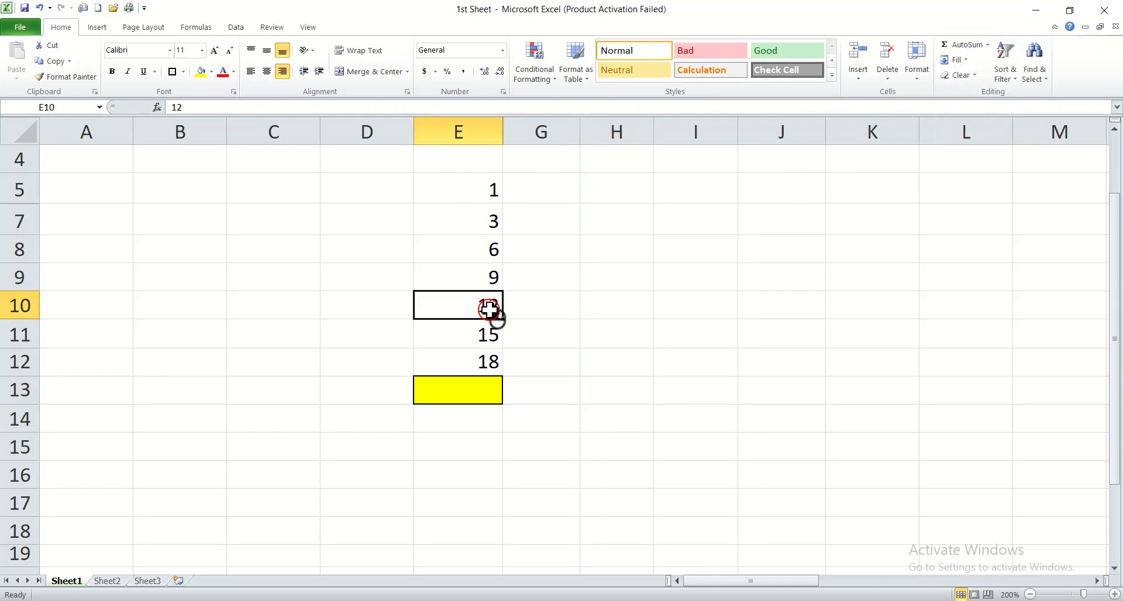
left_click_drag(422, 181, 460, 360)
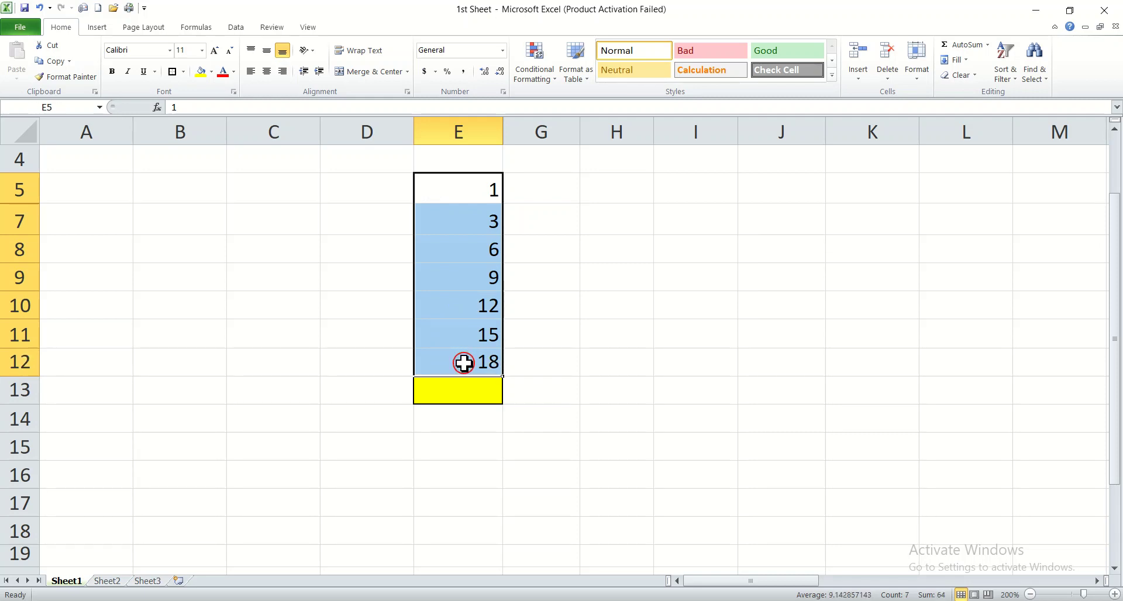
left_click(988, 45)
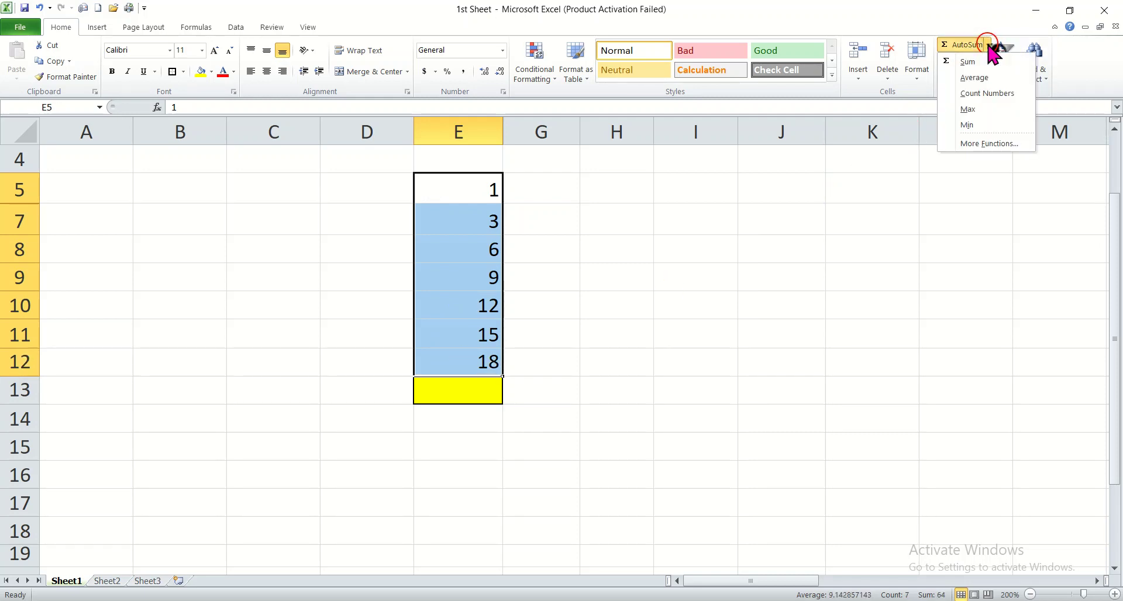
left_click(983, 127)
left_click(674, 336)
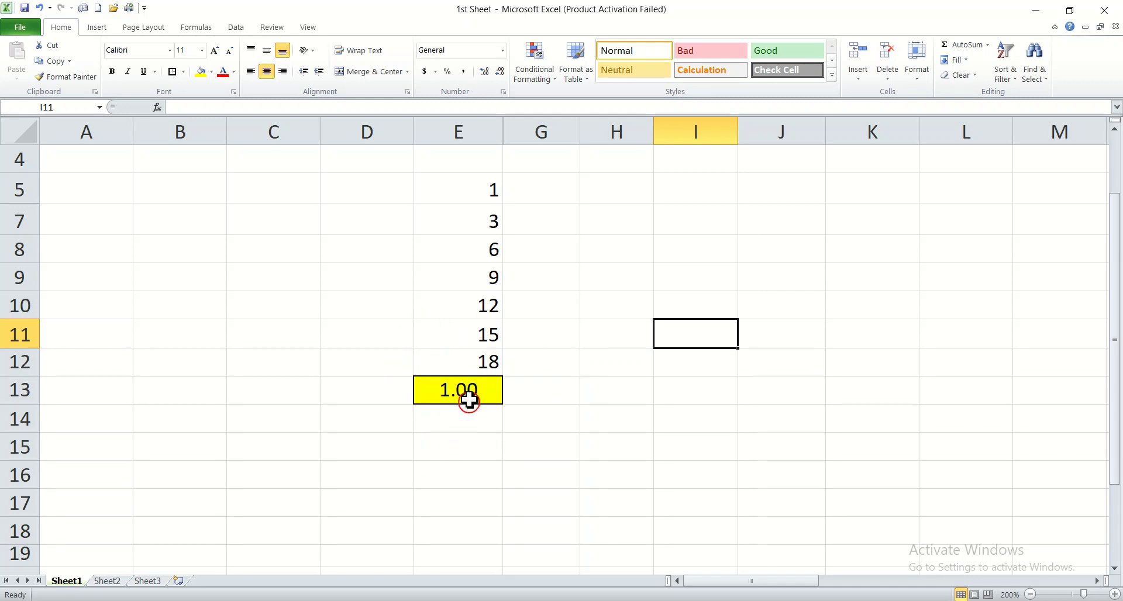
Step: Examine the additional functions available beyond the AutoSum ones for cell G10, including the recently used list and the function categories
left_click(576, 303)
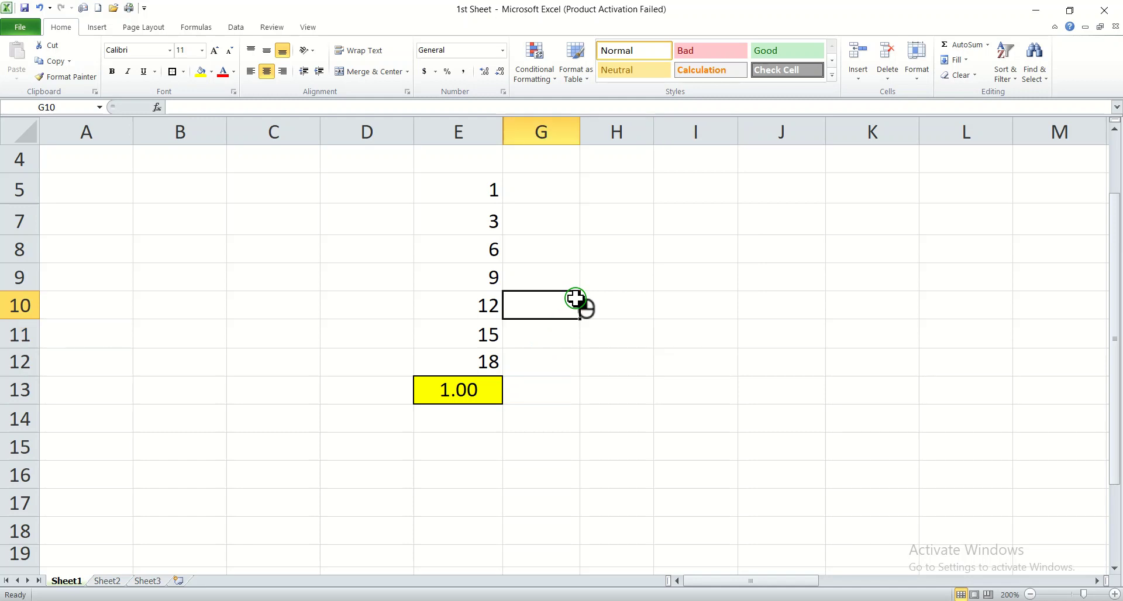
left_click(988, 45)
left_click(978, 146)
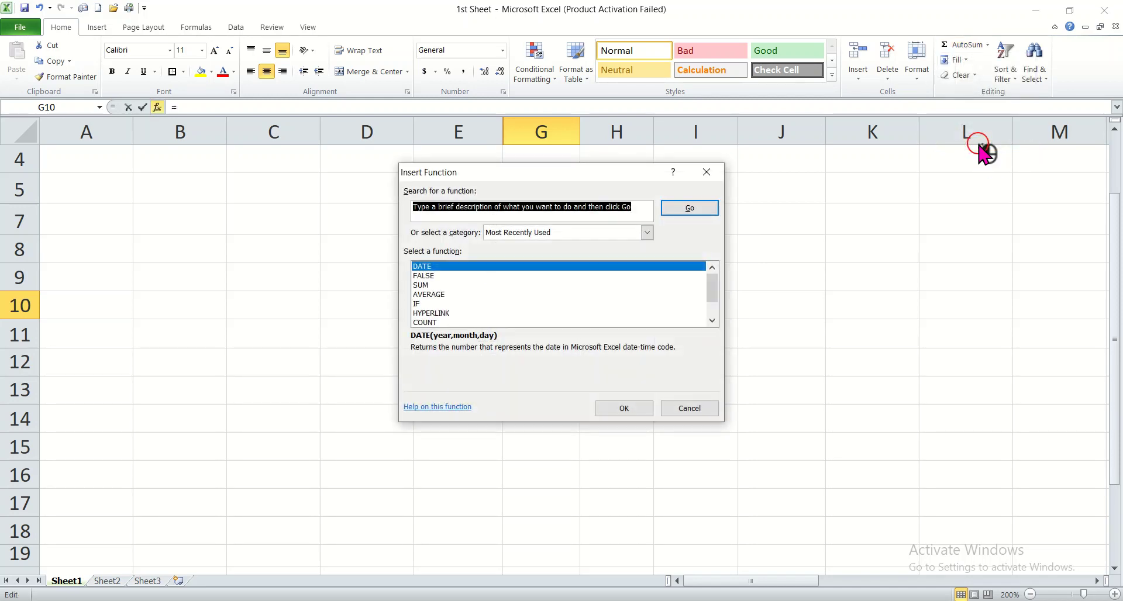
mouse_move(719, 289)
left_mouse_down()
mouse_move(719, 302)
mouse_move(718, 283)
left_mouse_up()
left_click_drag(709, 284, 712, 304)
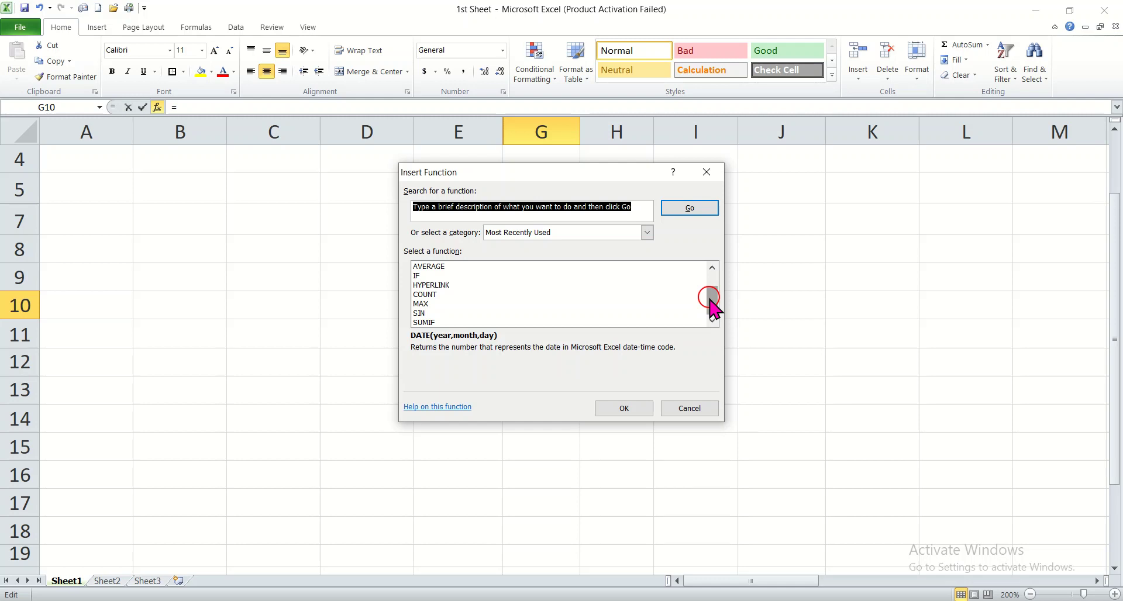
left_click_drag(715, 308, 709, 275)
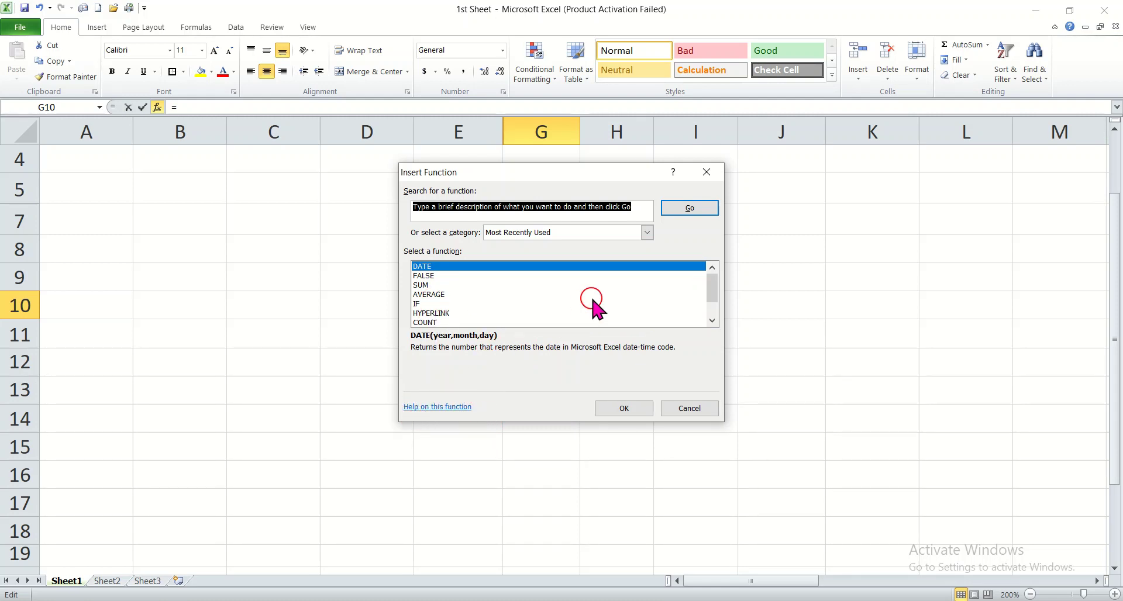
left_click(647, 232)
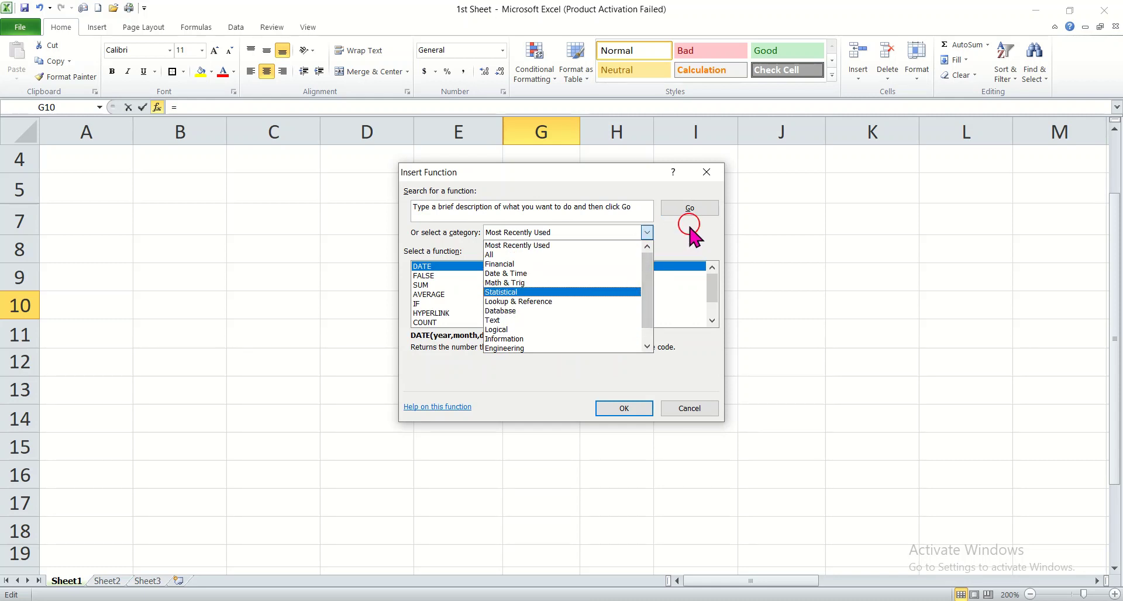
left_click(690, 230)
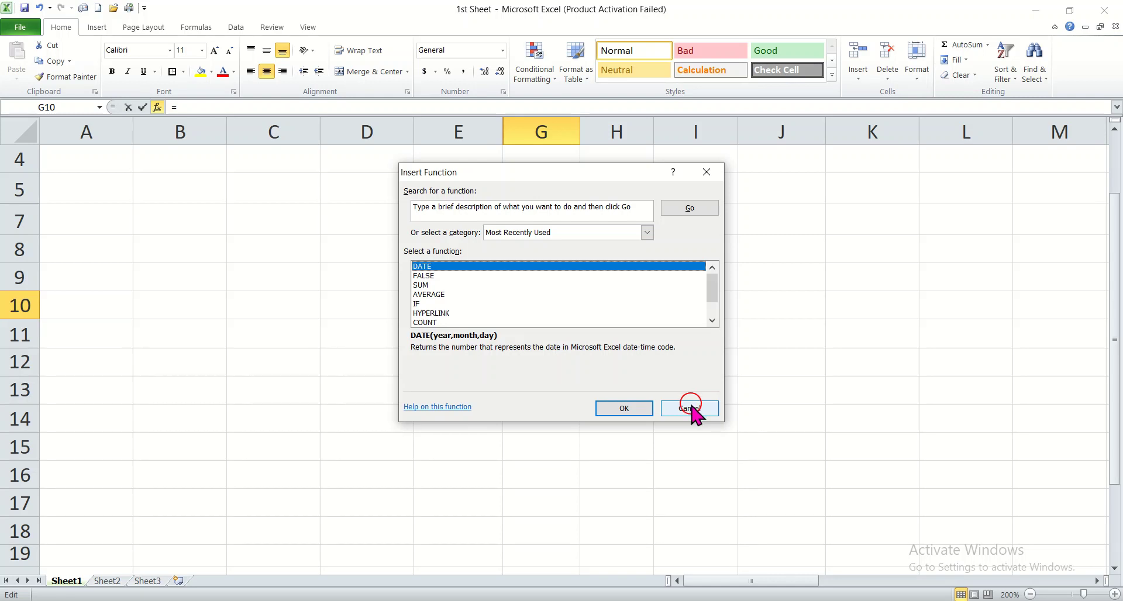
Step: View the arguments of the DATE function and cancel without inserting it
left_click(610, 408)
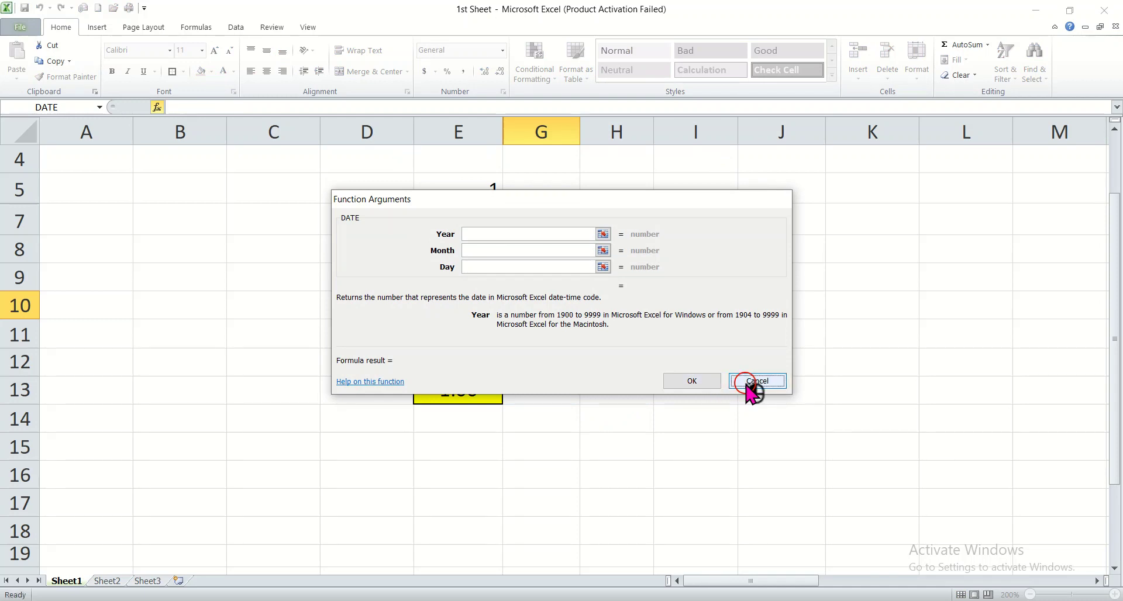
left_click(748, 385)
left_click(788, 301)
left_click(532, 451)
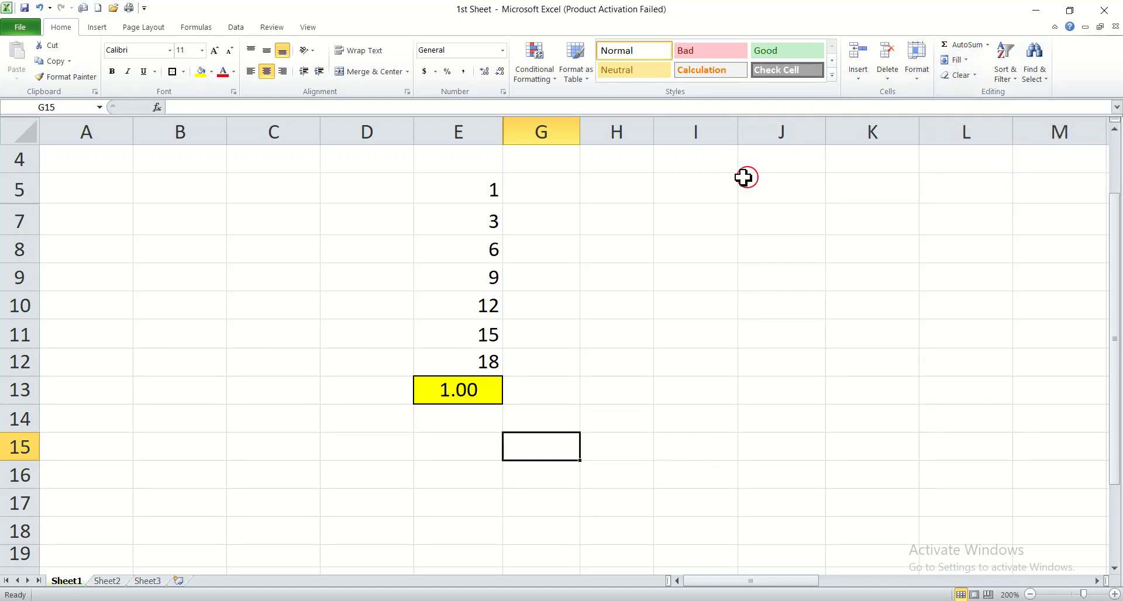
Step: Try to fill cell G7 with the Fill Right command
left_click(693, 246)
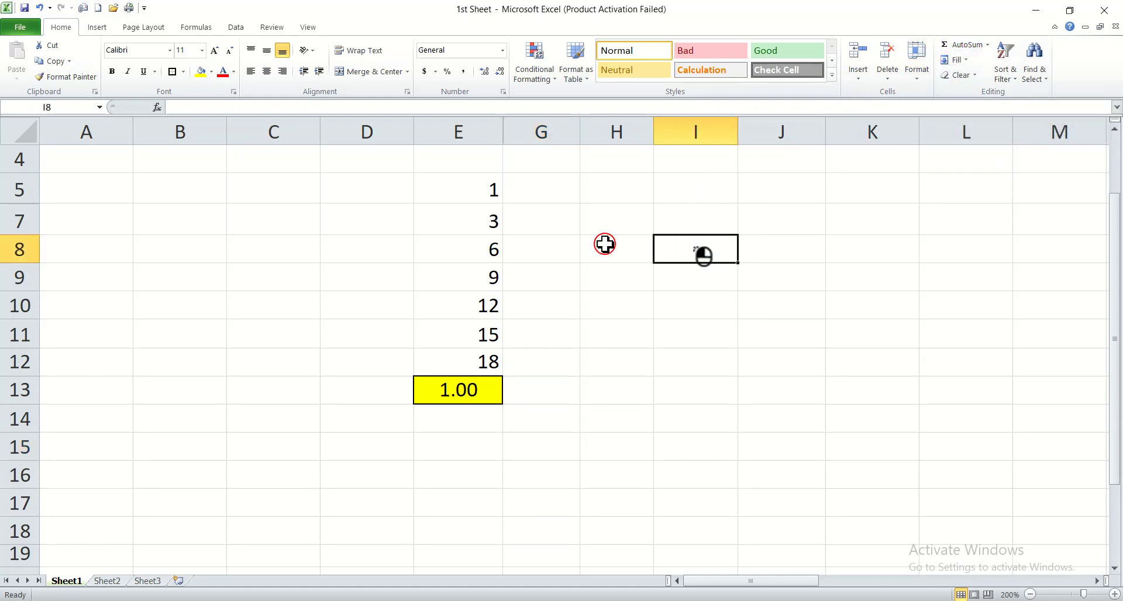
left_click(490, 220)
left_click(548, 217)
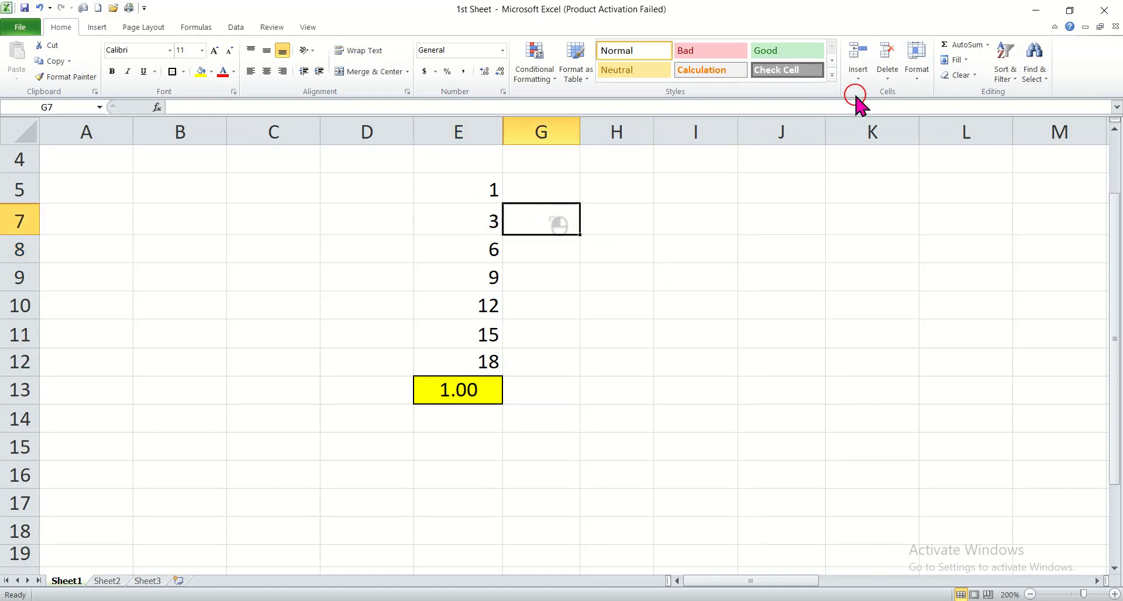
left_click(968, 59)
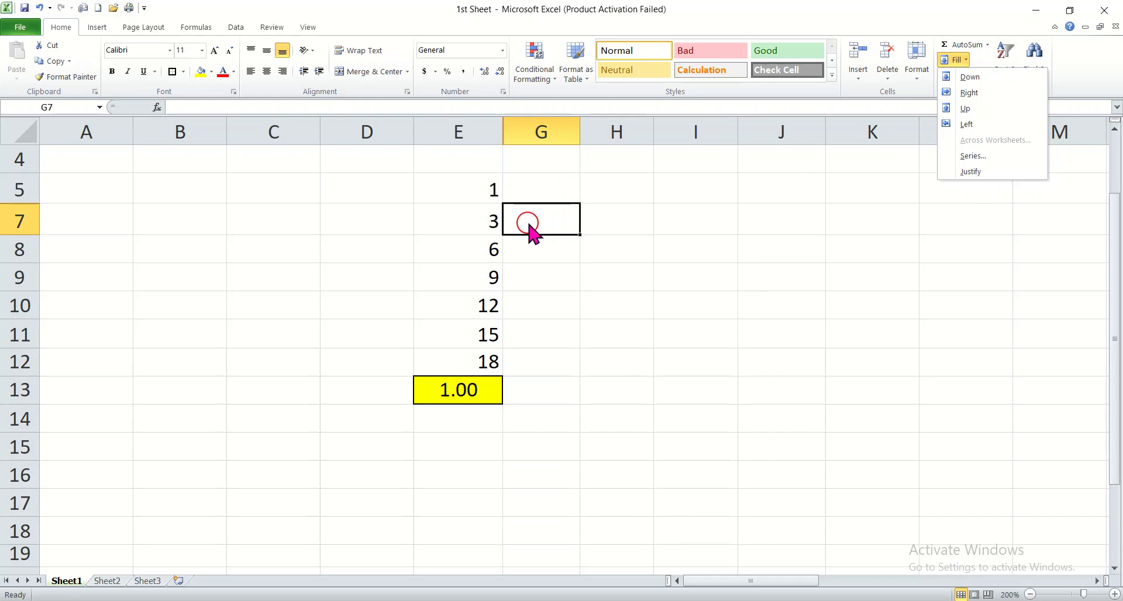
left_click(971, 94)
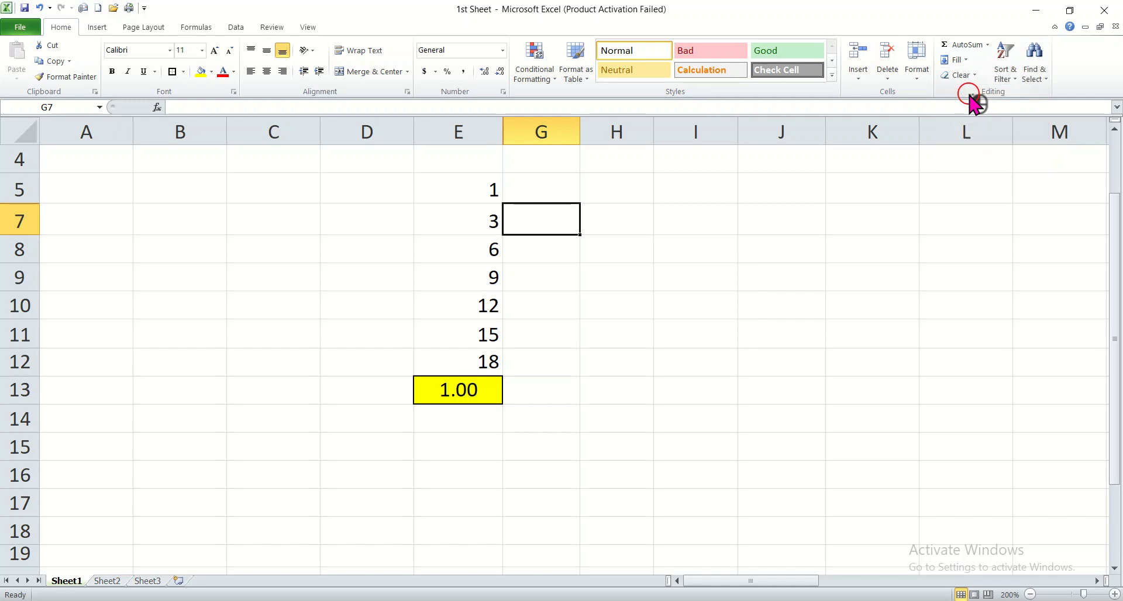
Step: Enter 2 in cell D7, beside the 3 in the number column
left_click(513, 275)
left_click(559, 214)
left_click(367, 212)
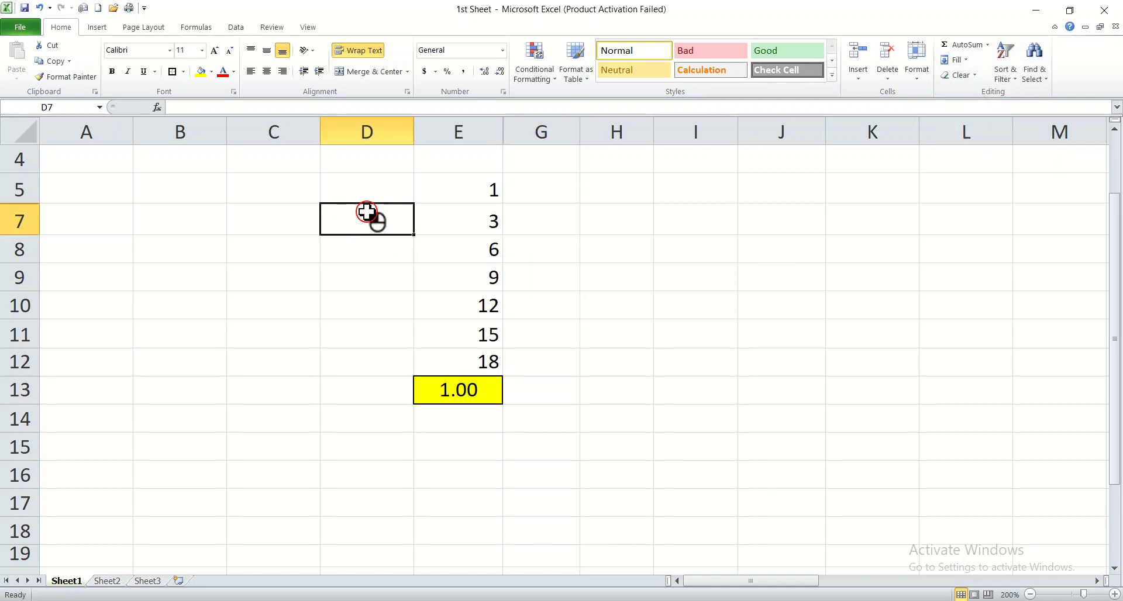
type("2")
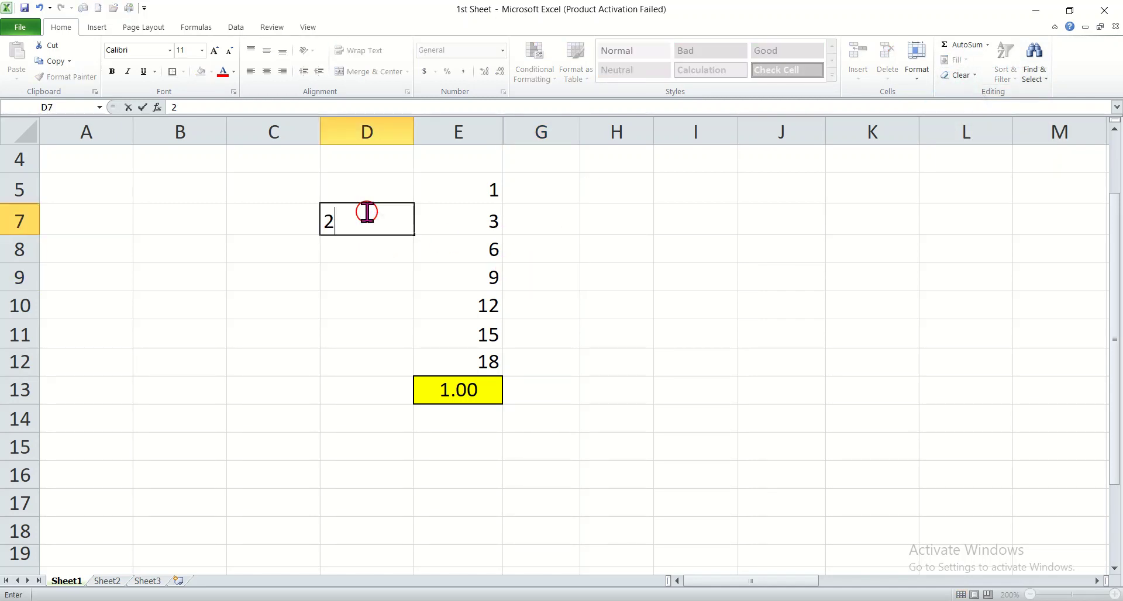
left_click(454, 219)
Step: Try to fill cell G7 again, first with Fill Right and then with Fill Up
left_click(558, 219)
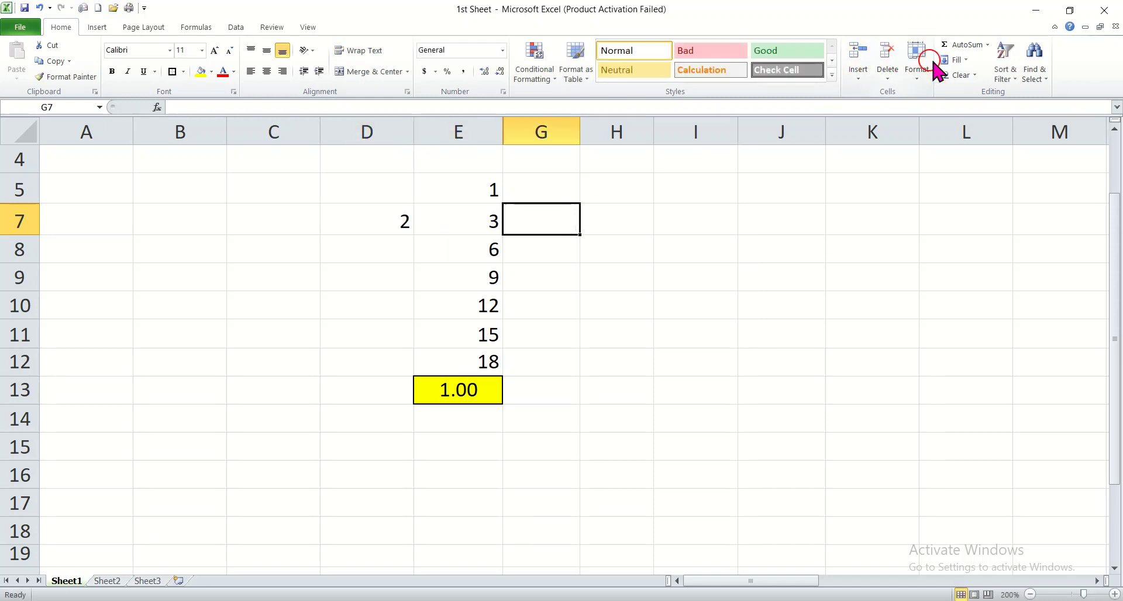
left_click(958, 59)
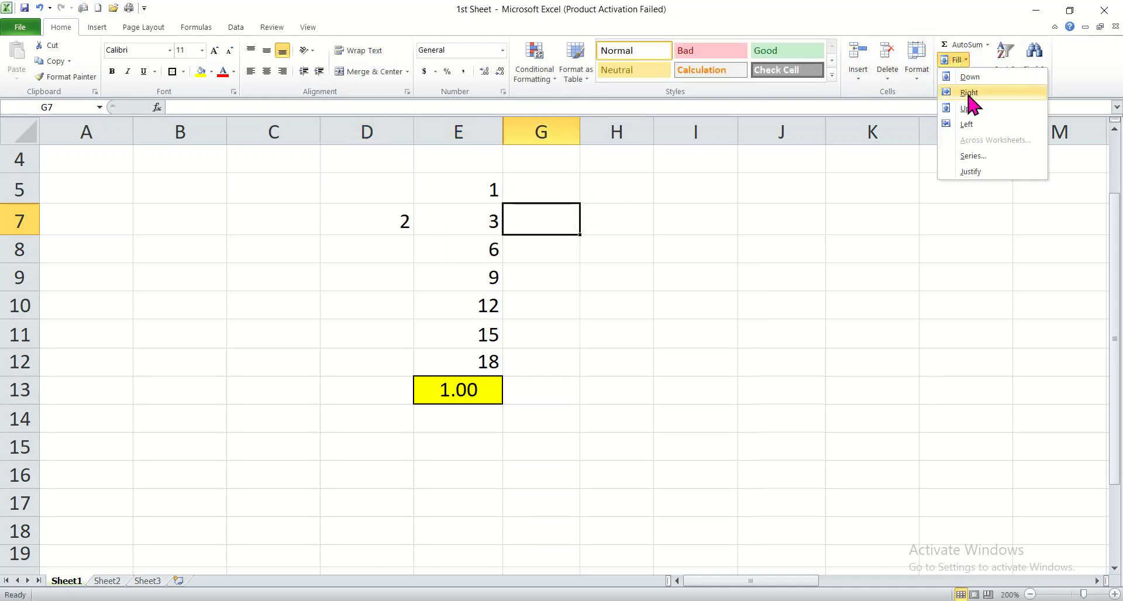
left_click(968, 93)
left_click(963, 59)
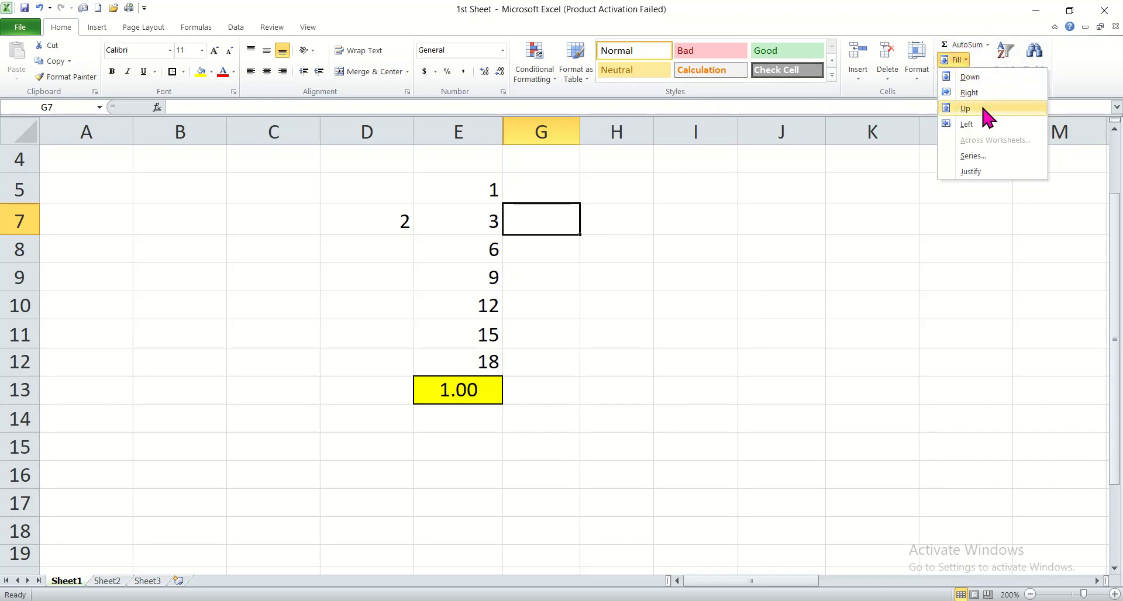
left_click(987, 114)
left_click(961, 59)
left_click(962, 60)
left_click(552, 310)
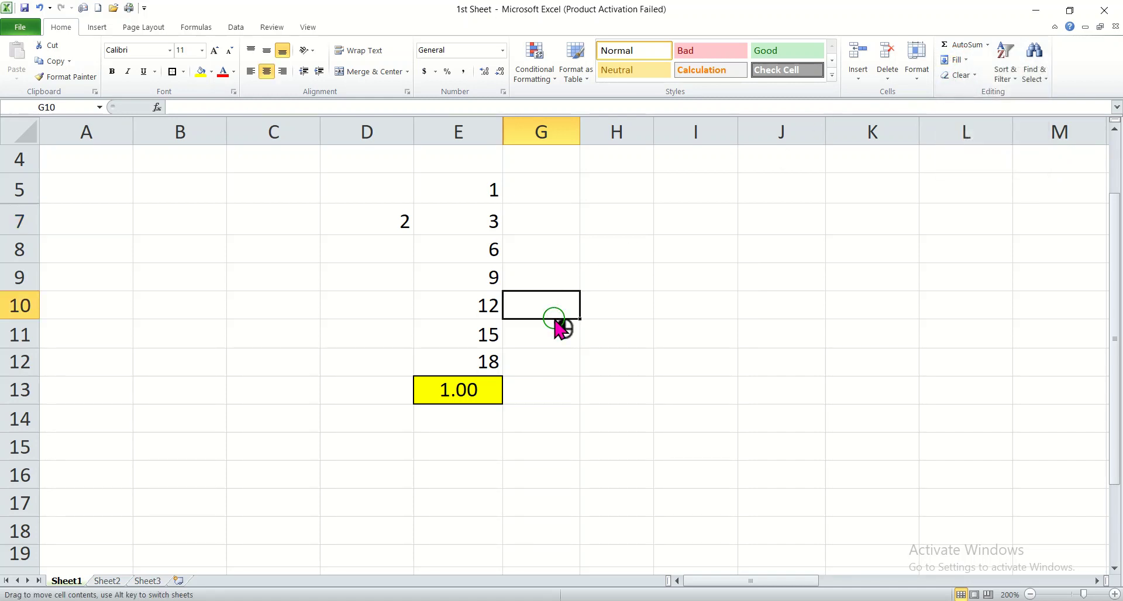
left_click(526, 251)
left_click(558, 214)
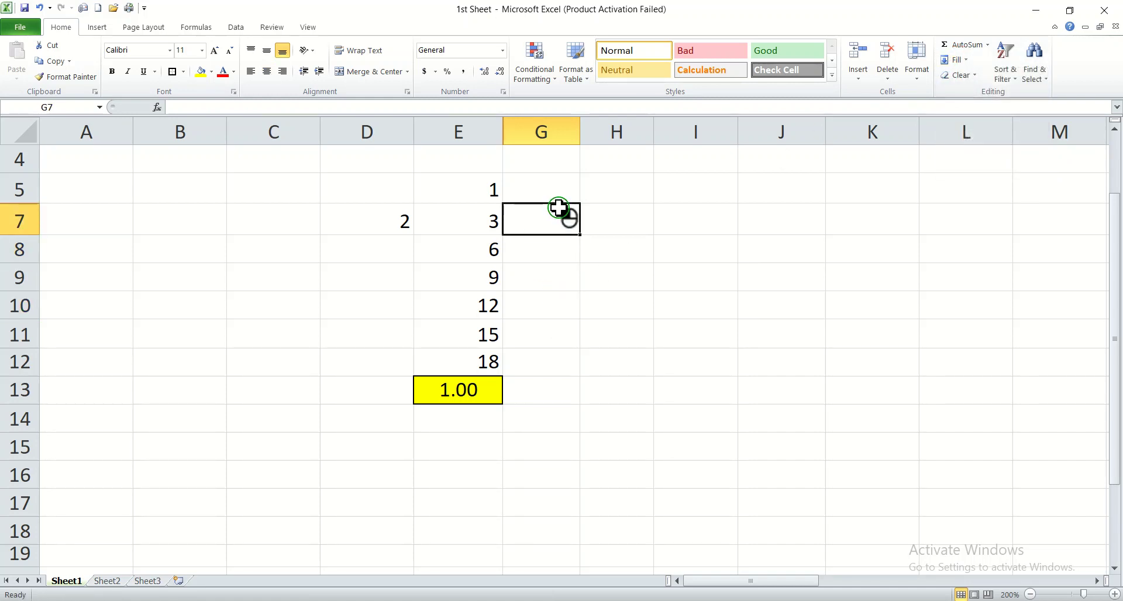
Step: Enter the sample numbers 1 in I8, 2 in J8 and 3 in J9
left_click(689, 247)
type("1")
key("Tab")
type("2")
key("Down")
type("3")
key("Tab")
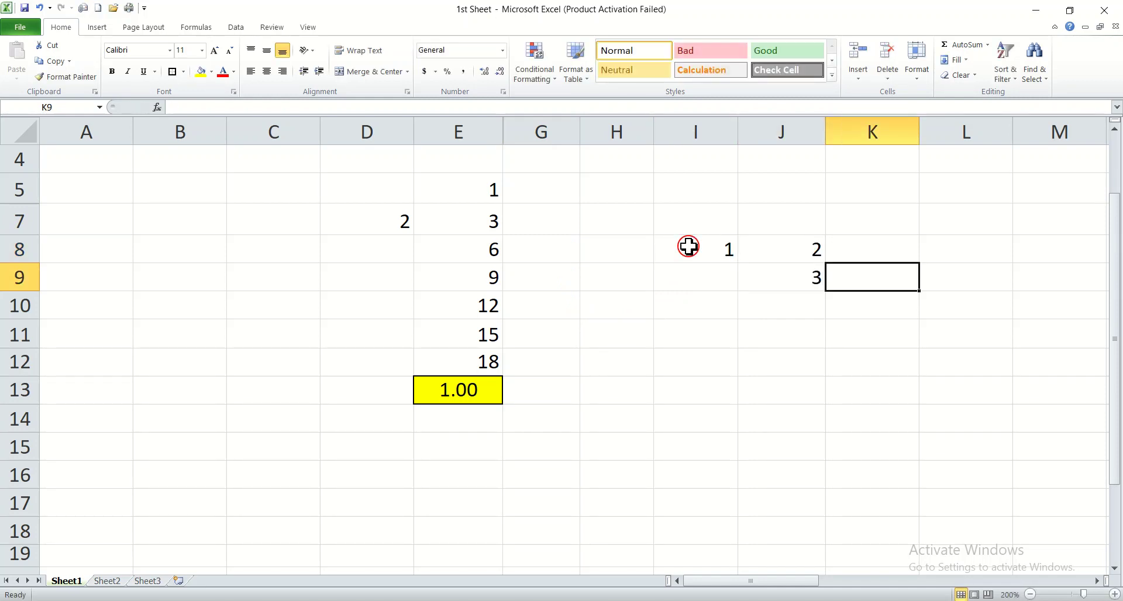
Step: Copy the value of J8 into K8 with the Fill Right command
left_click(871, 249)
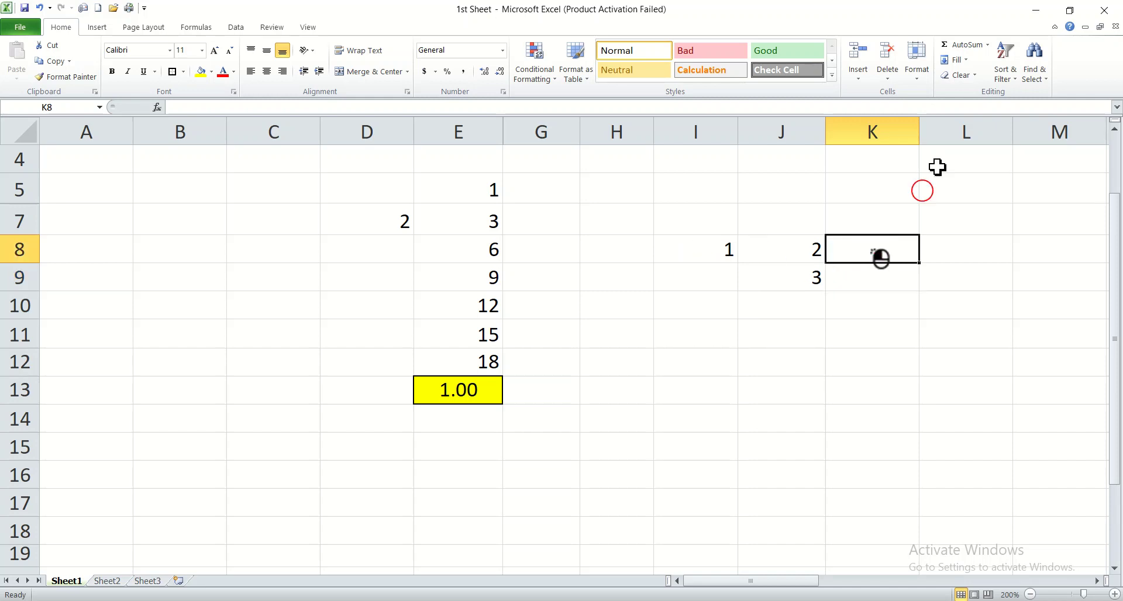
left_click(953, 59)
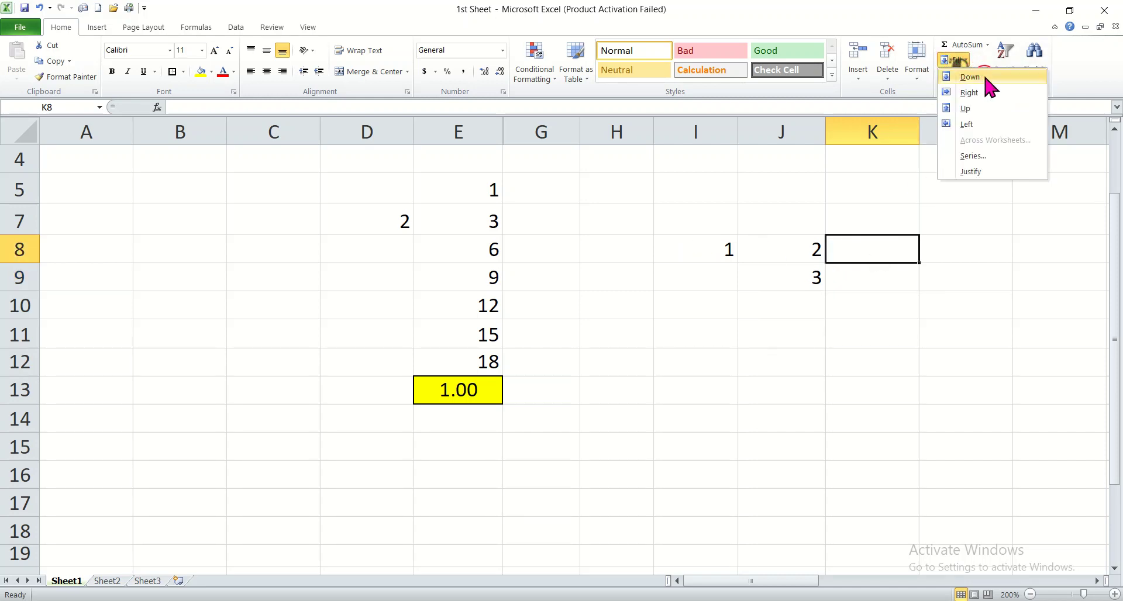
left_click(969, 92)
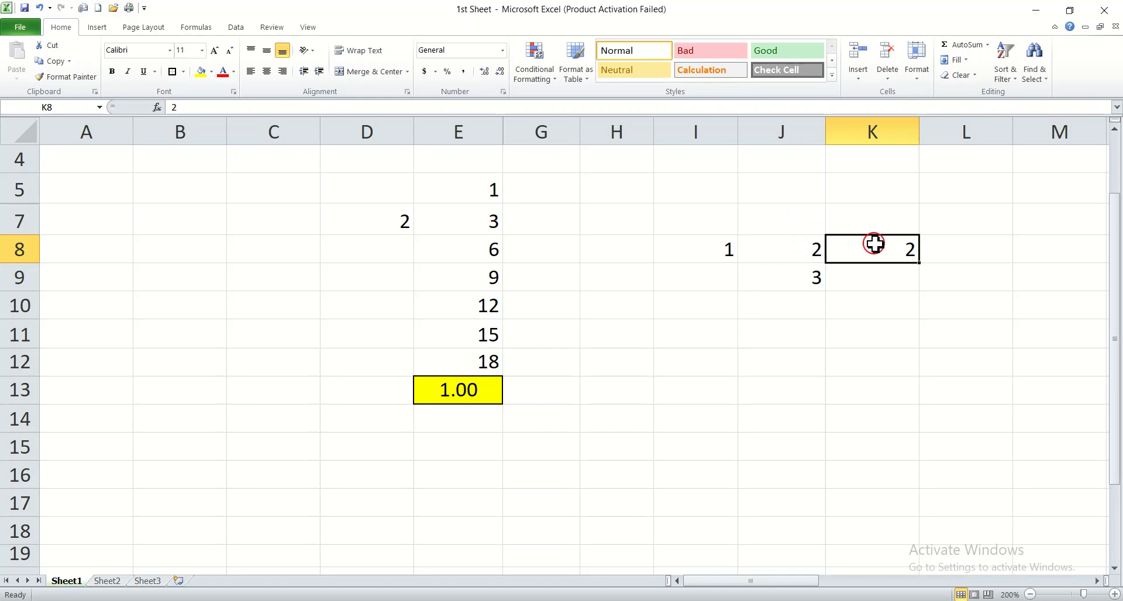
Step: Copy the value of J9 into J10 with the Fill Down command
left_click(792, 283)
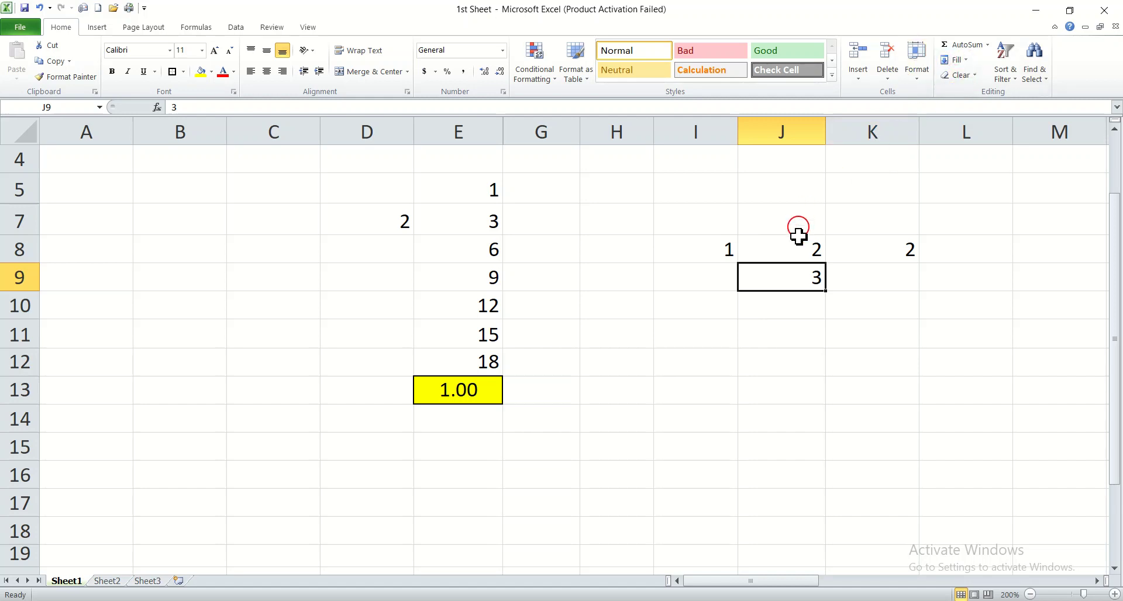
left_click(796, 299)
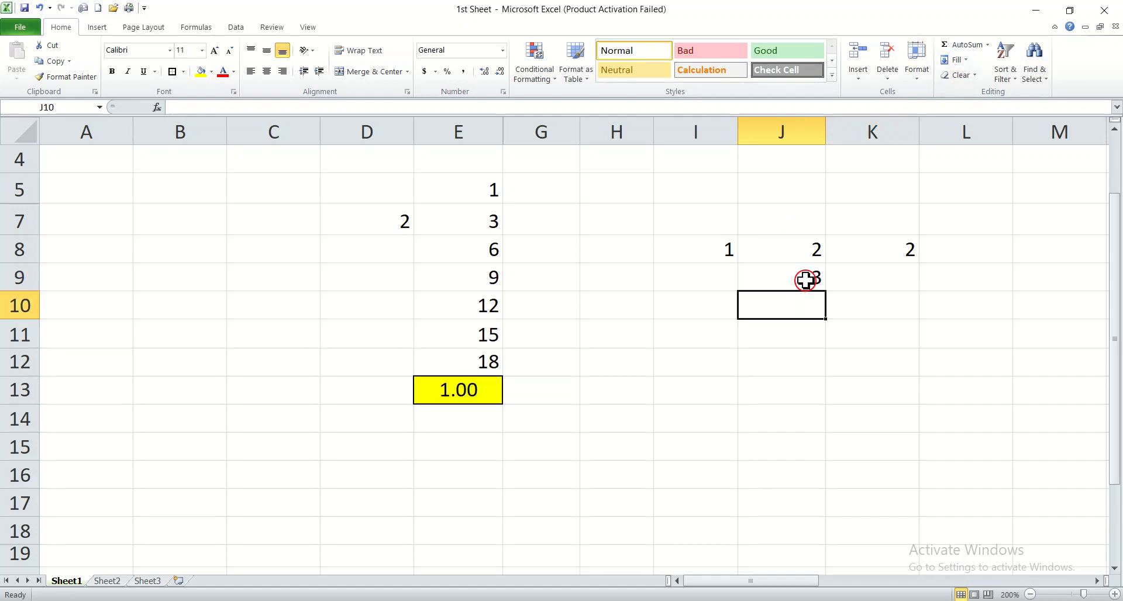
left_click(966, 60)
left_click(975, 77)
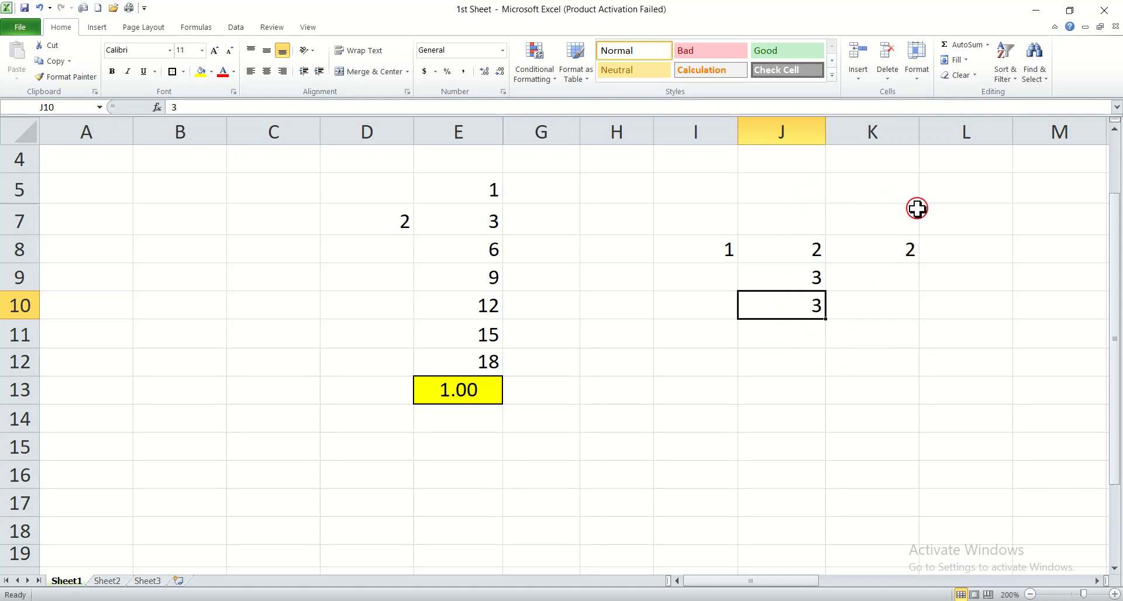
Step: Clear the contents of the range I7:K10
left_click_drag(917, 209, 713, 293)
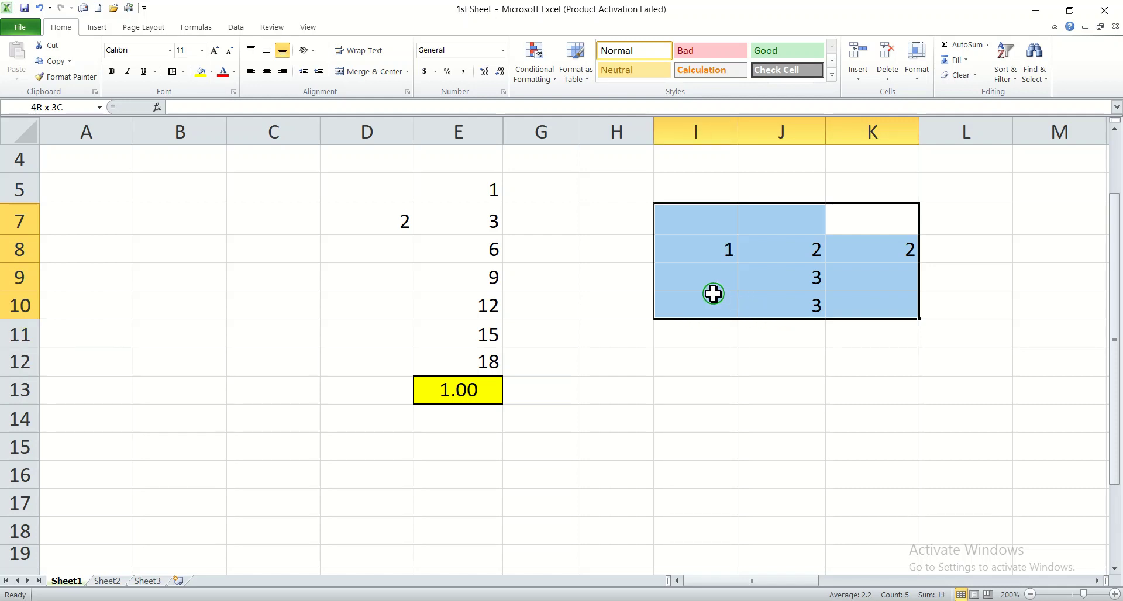
key("Delete")
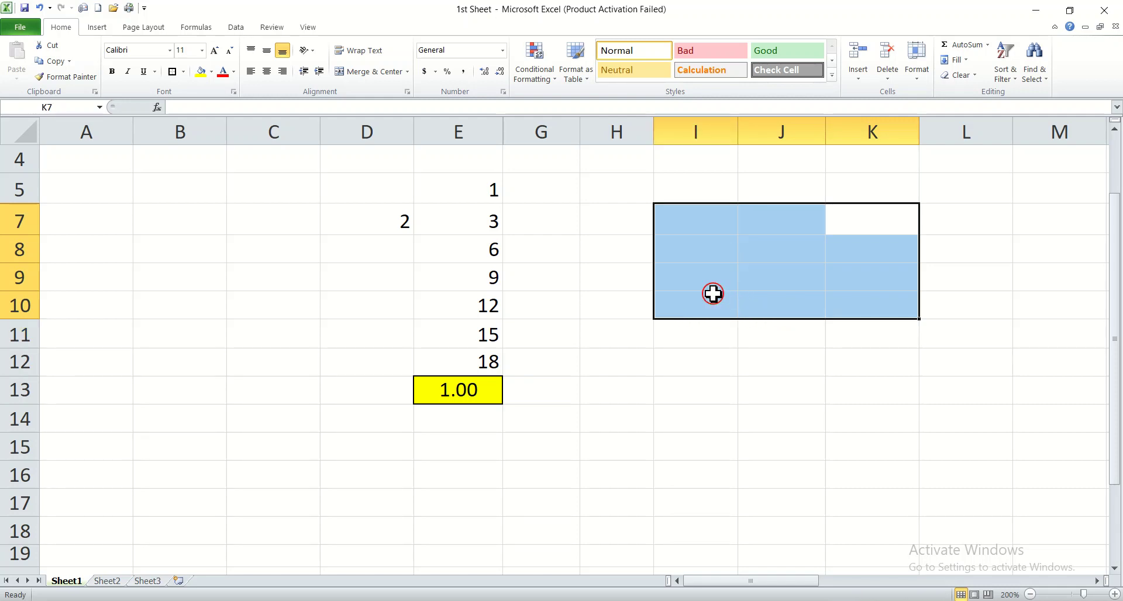
Step: Delete the contents of the range D5:G12
left_click(394, 188)
left_click_drag(394, 188, 514, 353)
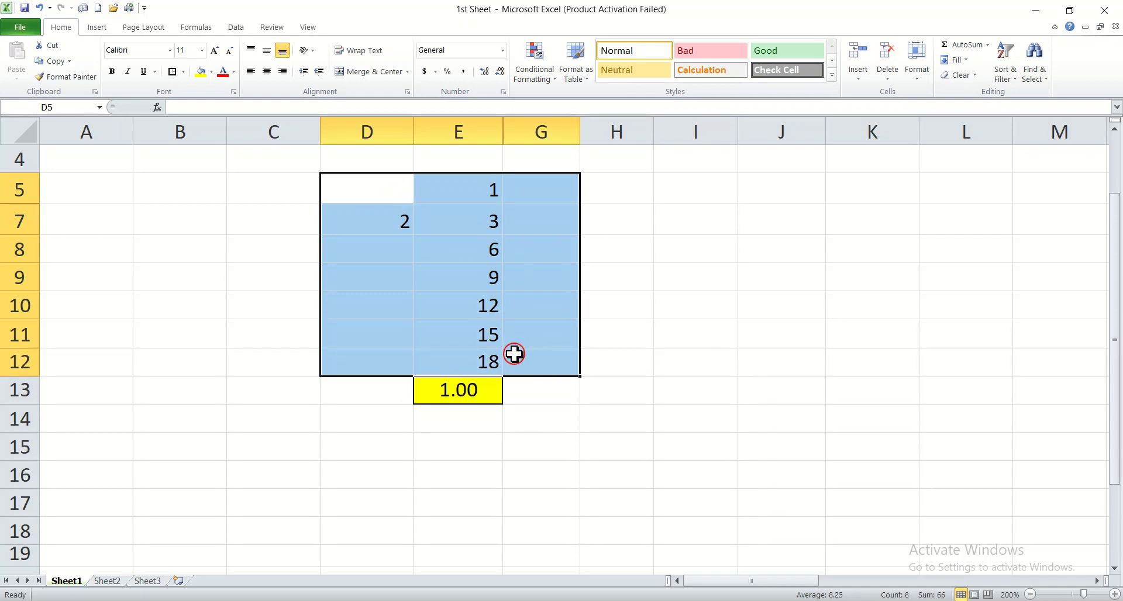
key("Delete")
Step: Enter the sample number 6 in cell I16
left_click(694, 473)
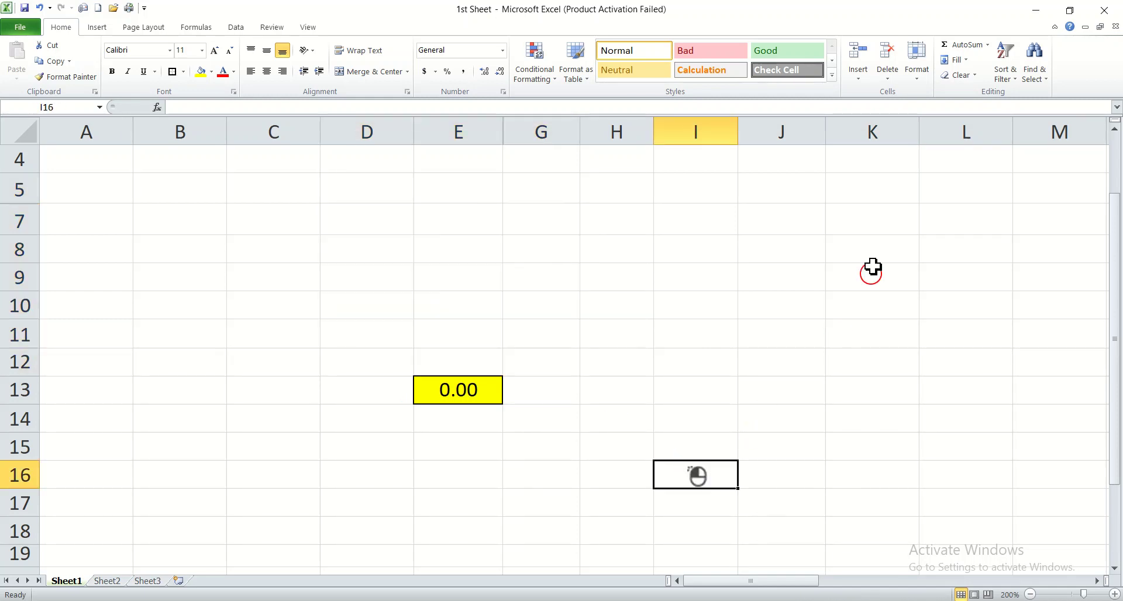
left_click(970, 78)
left_click(708, 248)
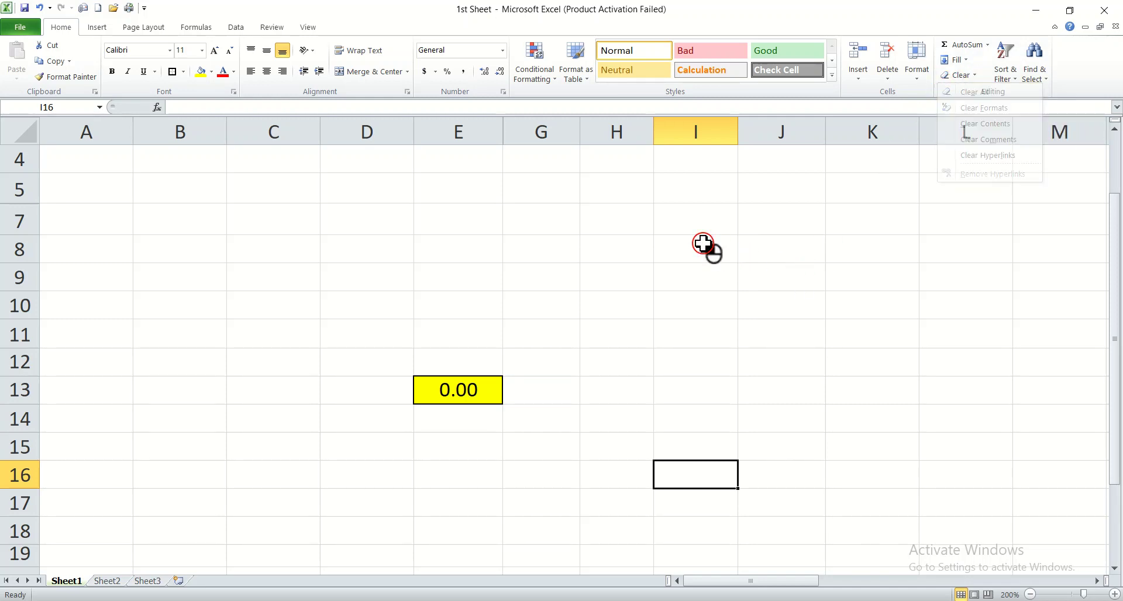
type("3")
key("Return")
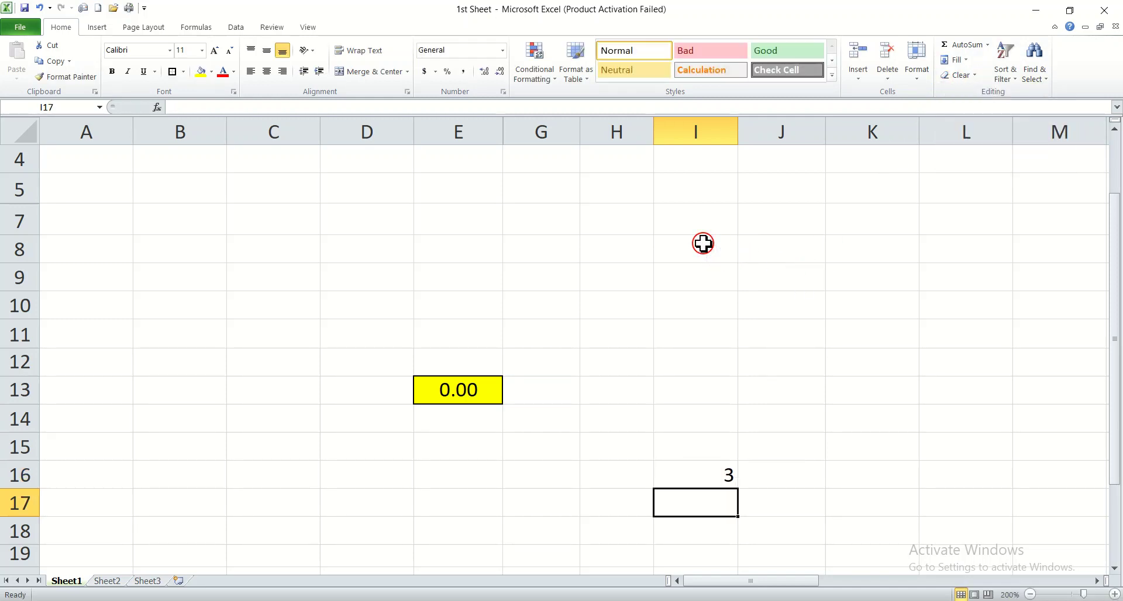
key("Up")
type("6")
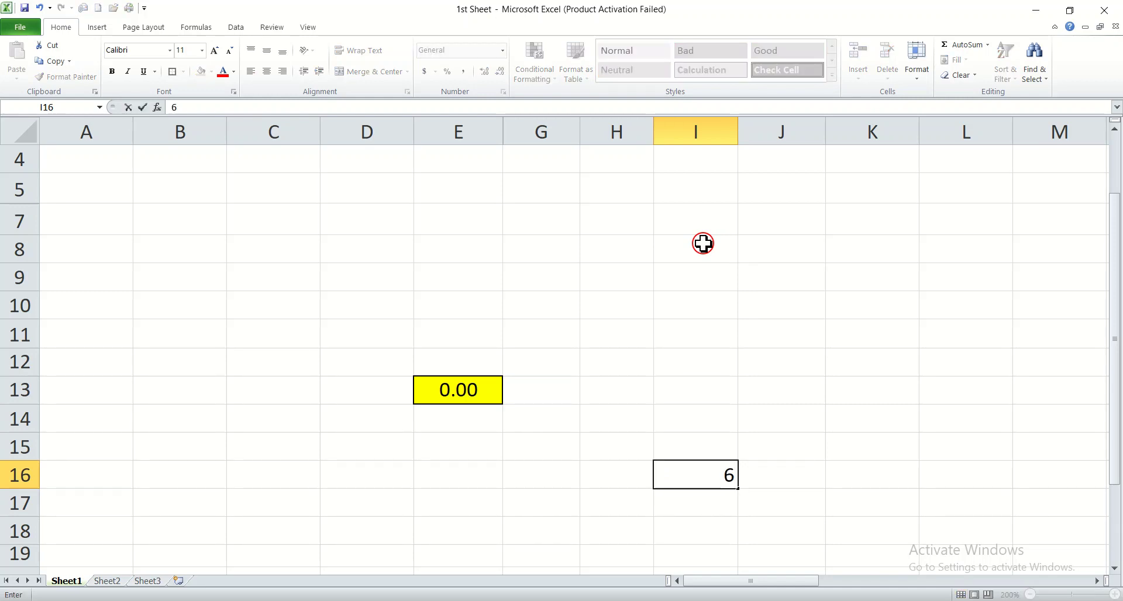
left_click(776, 469)
Step: Enter the sample values 7 in I8, 9 in I9, u in I10 and 0 in I12
left_click(661, 253)
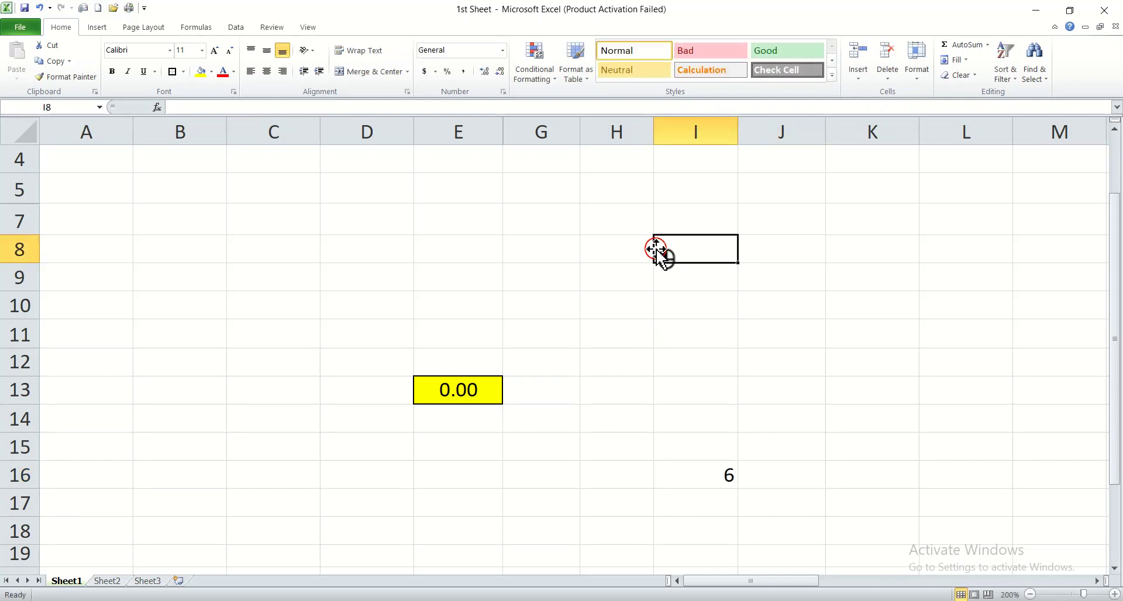
type("7")
key("Return")
type("9")
key("Return")
type("u")
key("Return")
key("Return")
type("0")
key("Return")
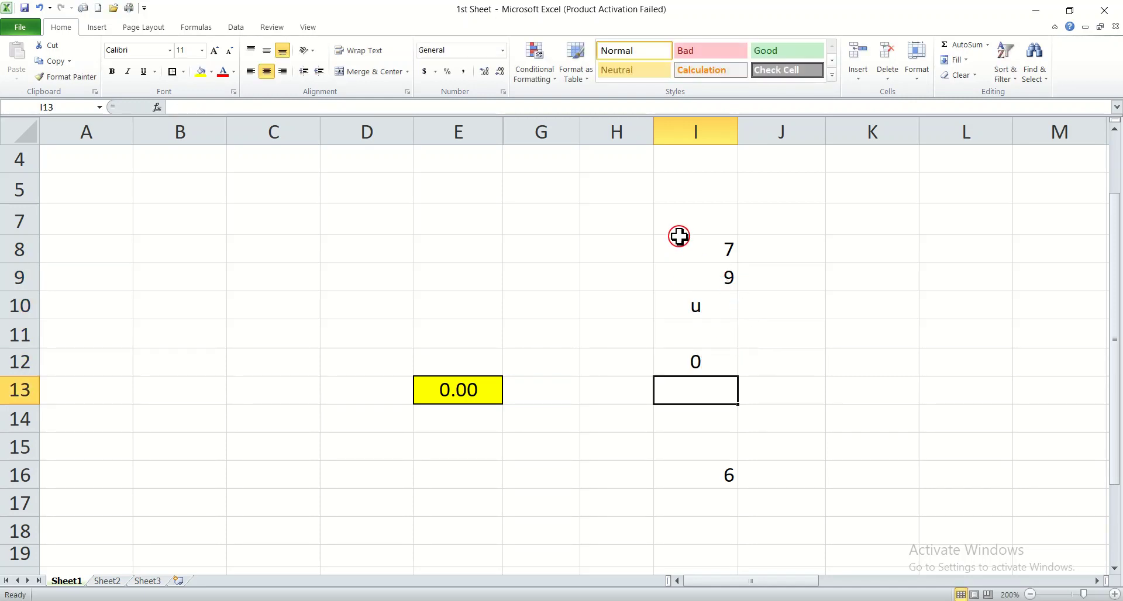
Step: Remove everything from the range I7:I16 with the Clear All command
left_click(666, 227)
left_click_drag(666, 227, 714, 466)
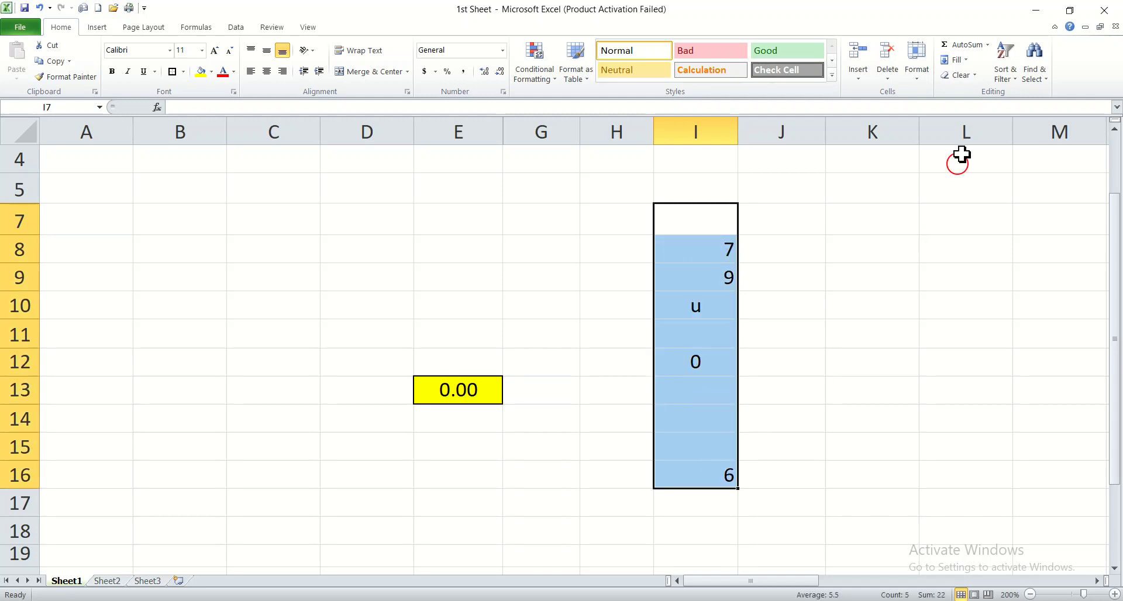
left_click(974, 76)
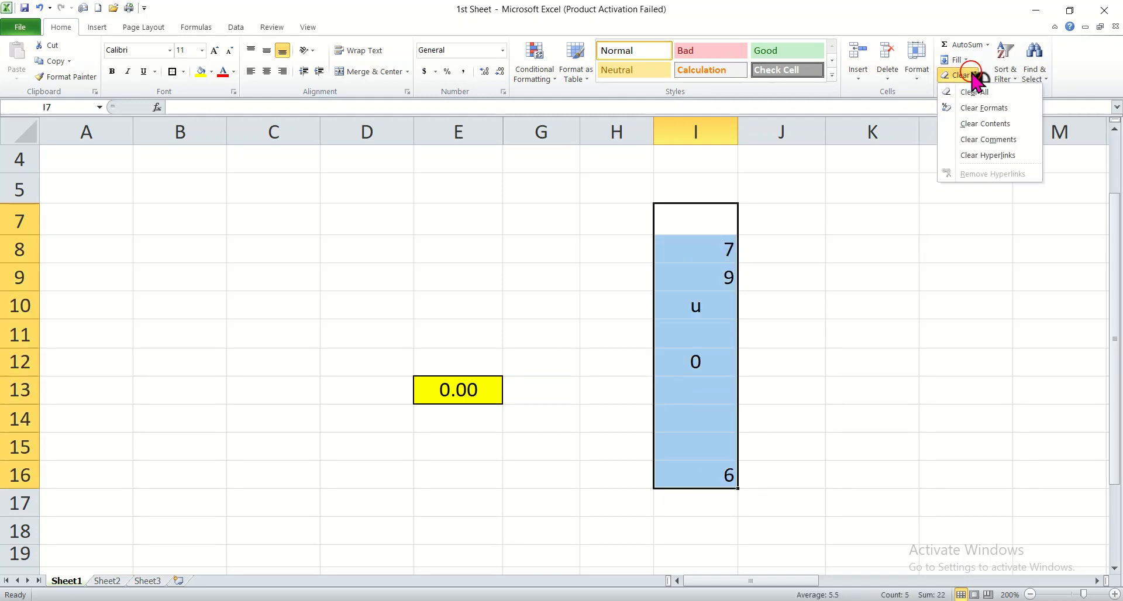
left_click(976, 92)
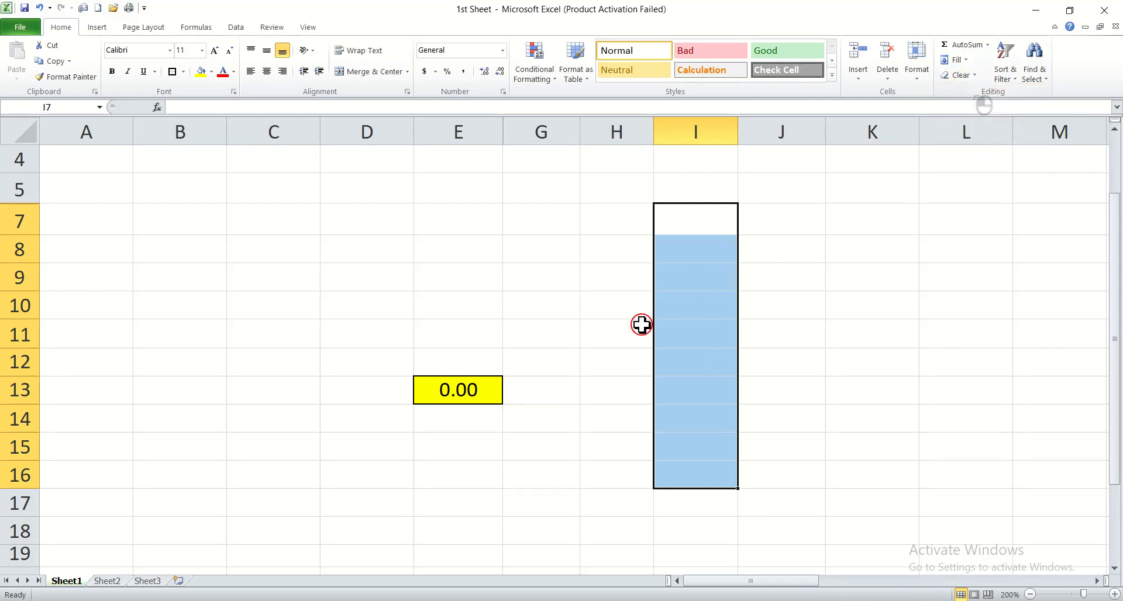
Step: Remove the contents, fill and border from the range D10:G15 with the Clear All command
left_click_drag(556, 305, 389, 440)
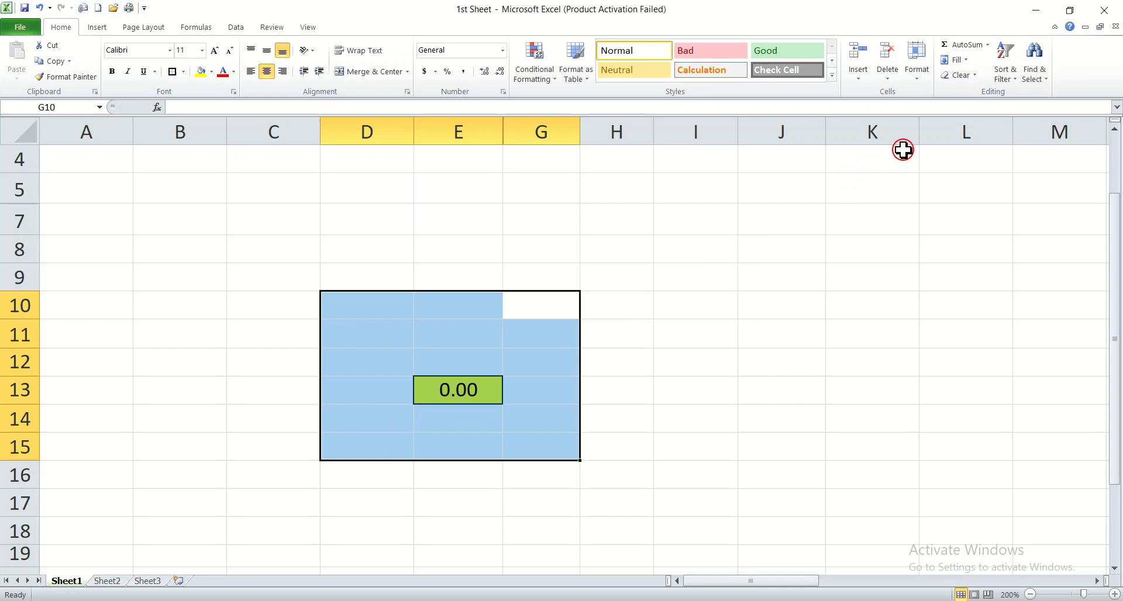
left_click(975, 75)
left_click(982, 91)
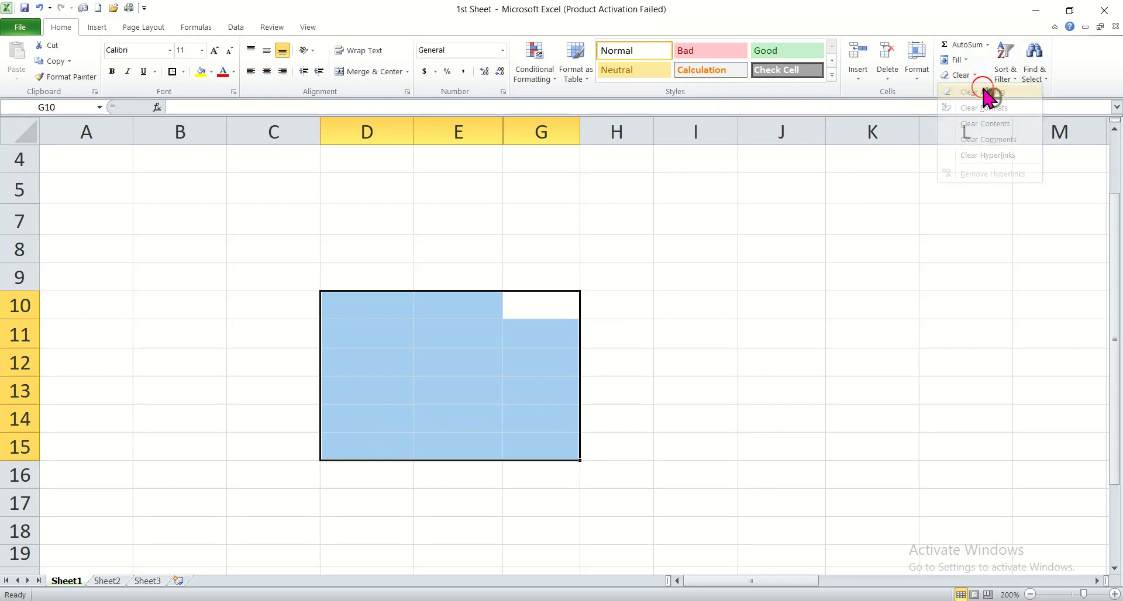
left_click(892, 283)
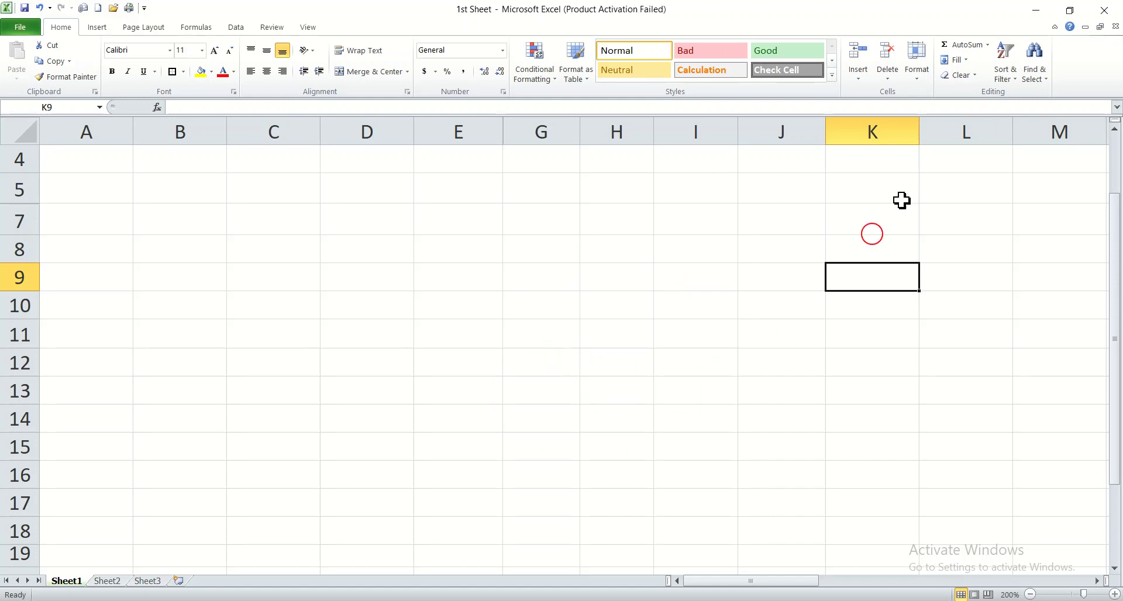
left_click(976, 76)
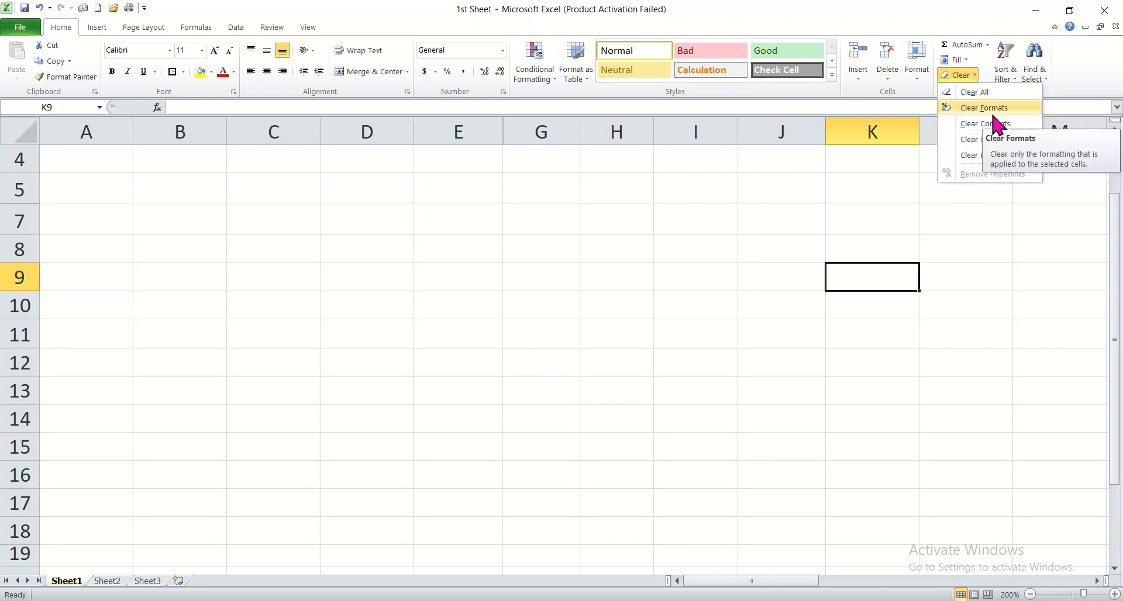
left_click(929, 214)
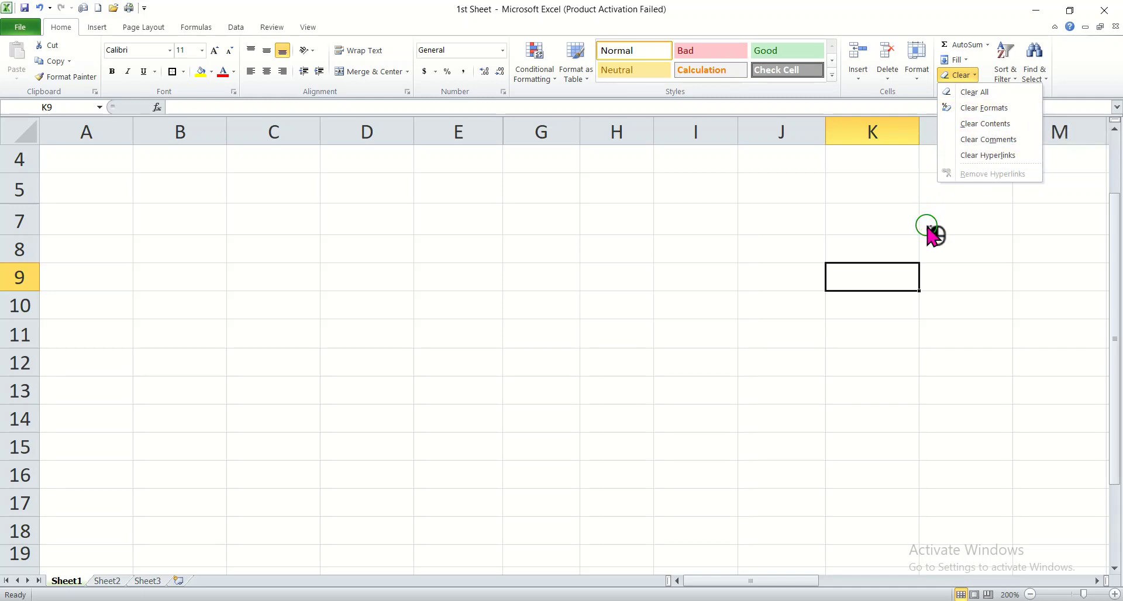
left_click(1017, 77)
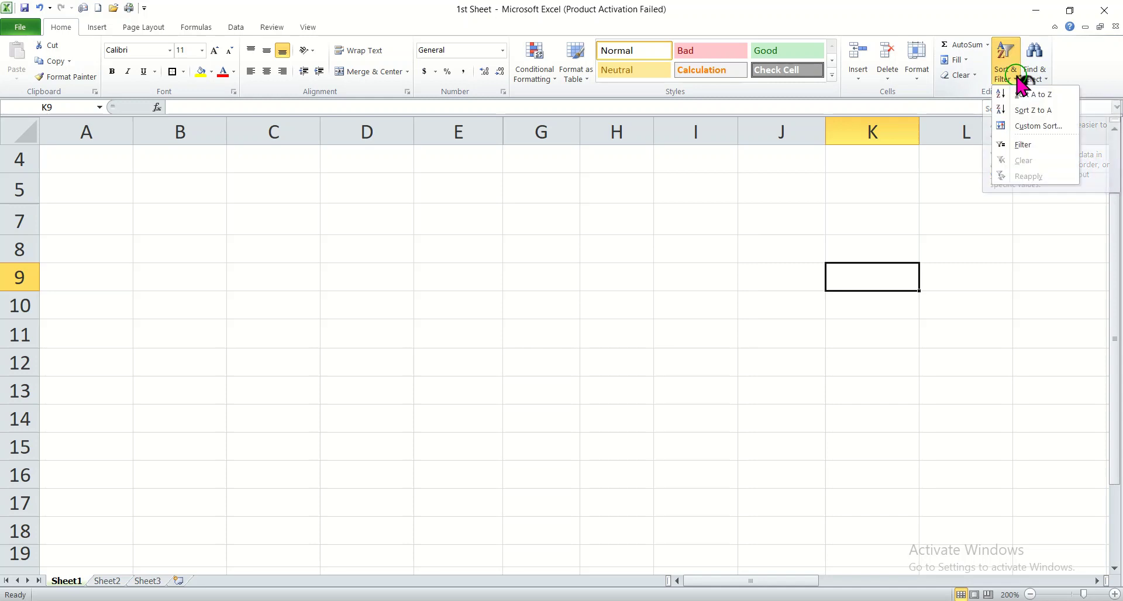
left_click(997, 321)
Step: Enter the numbers 1, 2, 3, 4, 5, 6, 8, 10 and 13 down column H from H5 to H14
left_click(602, 195)
type("1")
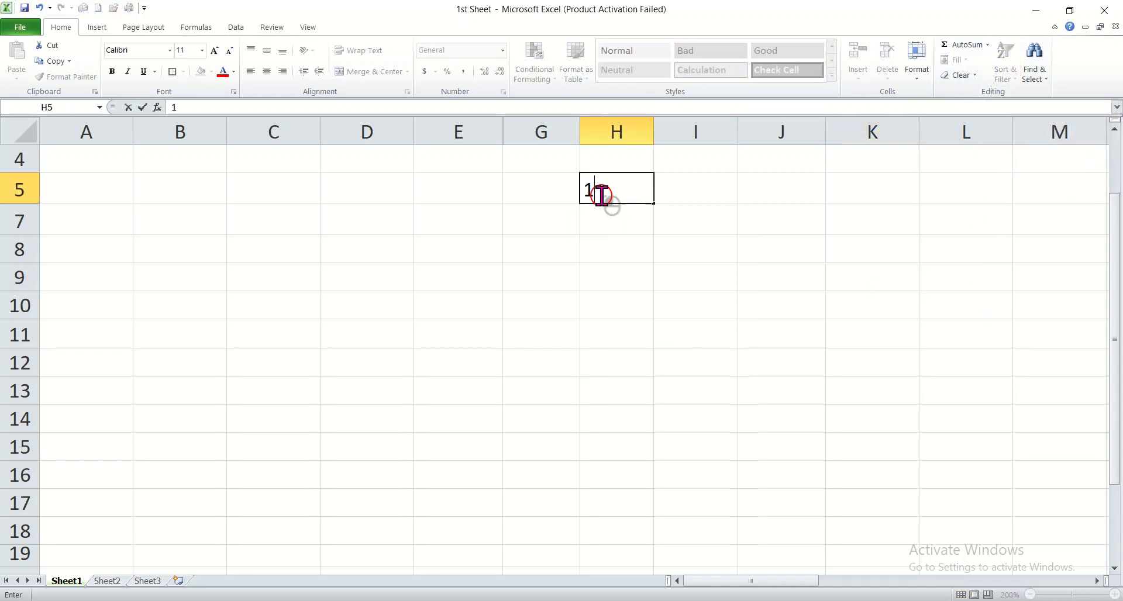
key("Return")
type("2")
key("Return")
type("3")
key("Return")
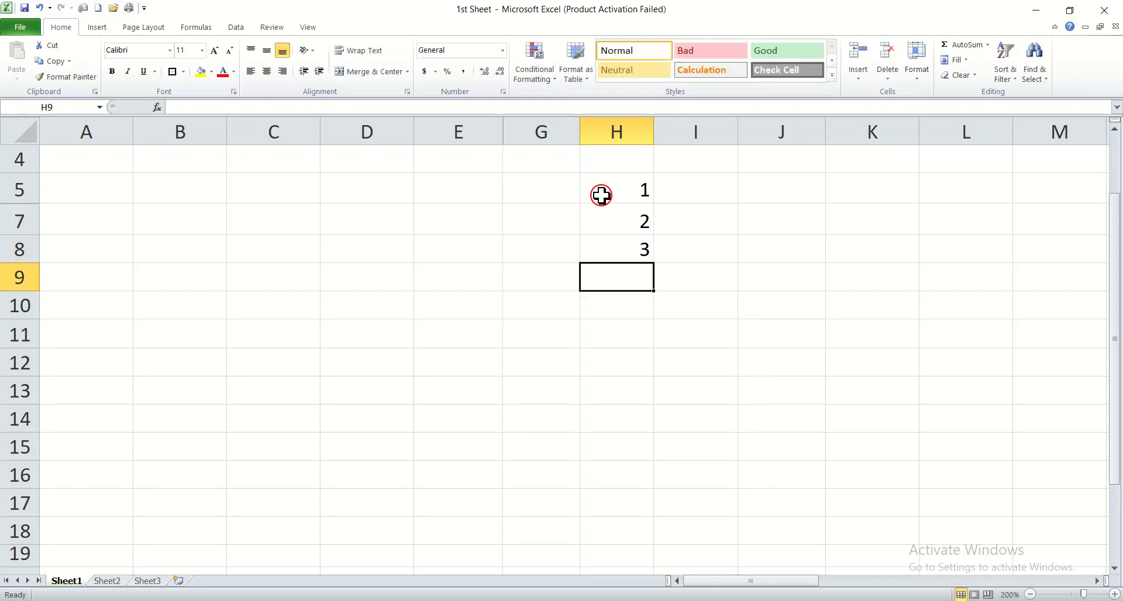
type("4")
key("Return")
type("5")
key("Return")
type("6")
key("Return")
type("8")
key("ctrl+Return")
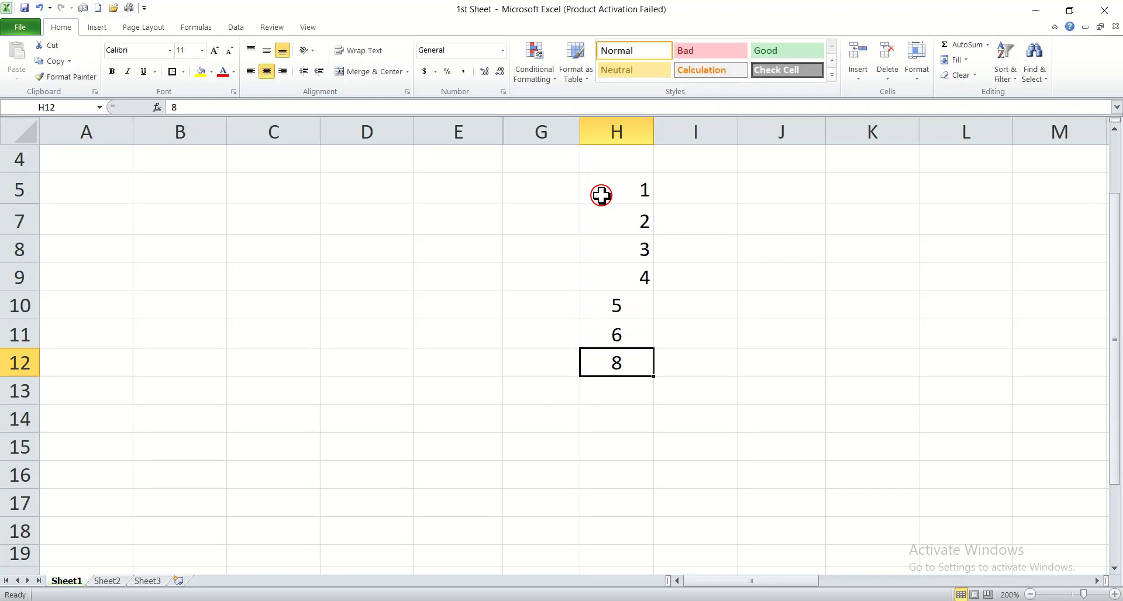
key("Return")
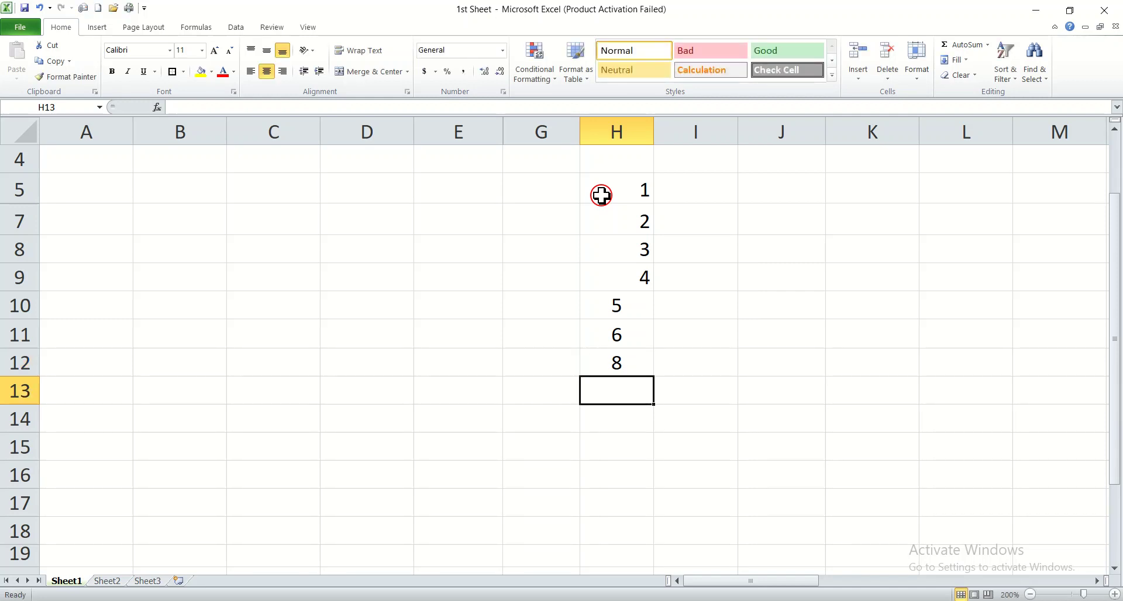
type("1")
key("Return")
type("1")
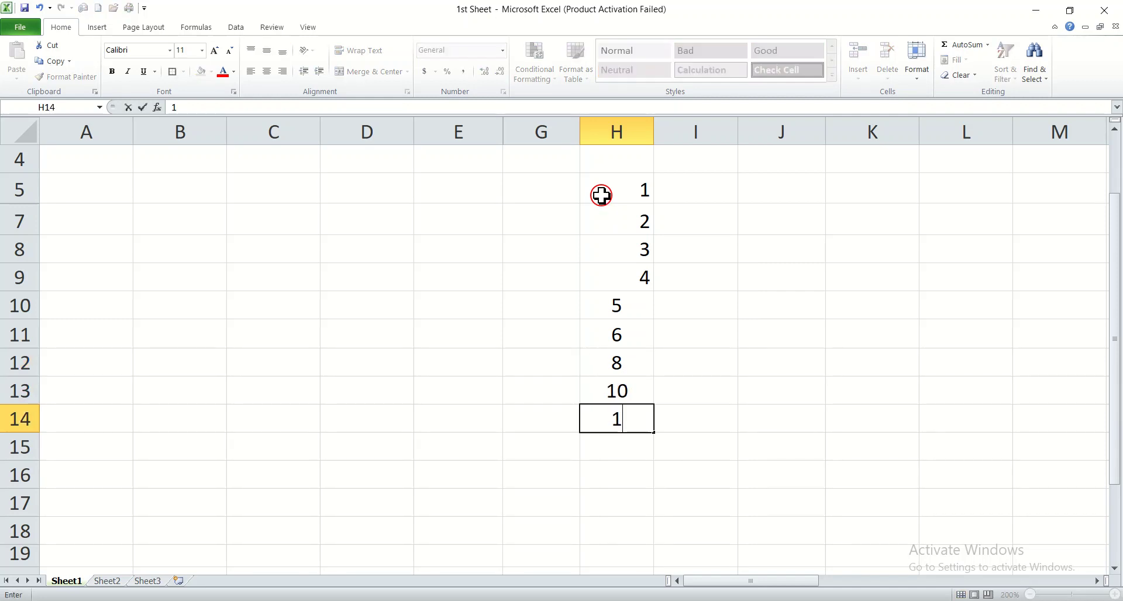
left_click(832, 279)
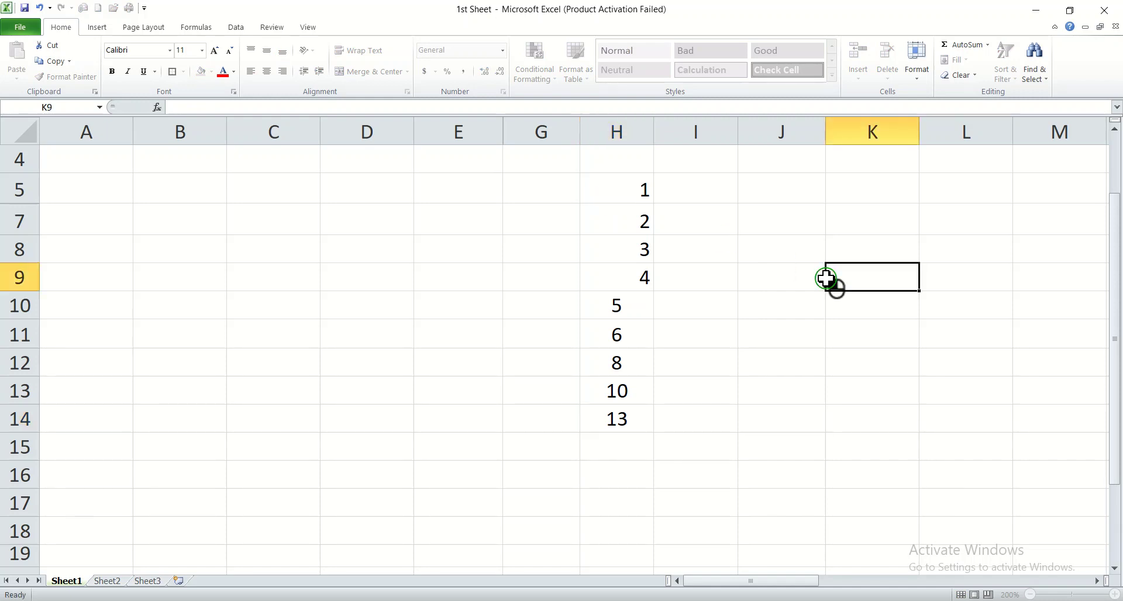
Step: Right-align the numbers in H5:H14 and sort them from largest to smallest
right_click(608, 184)
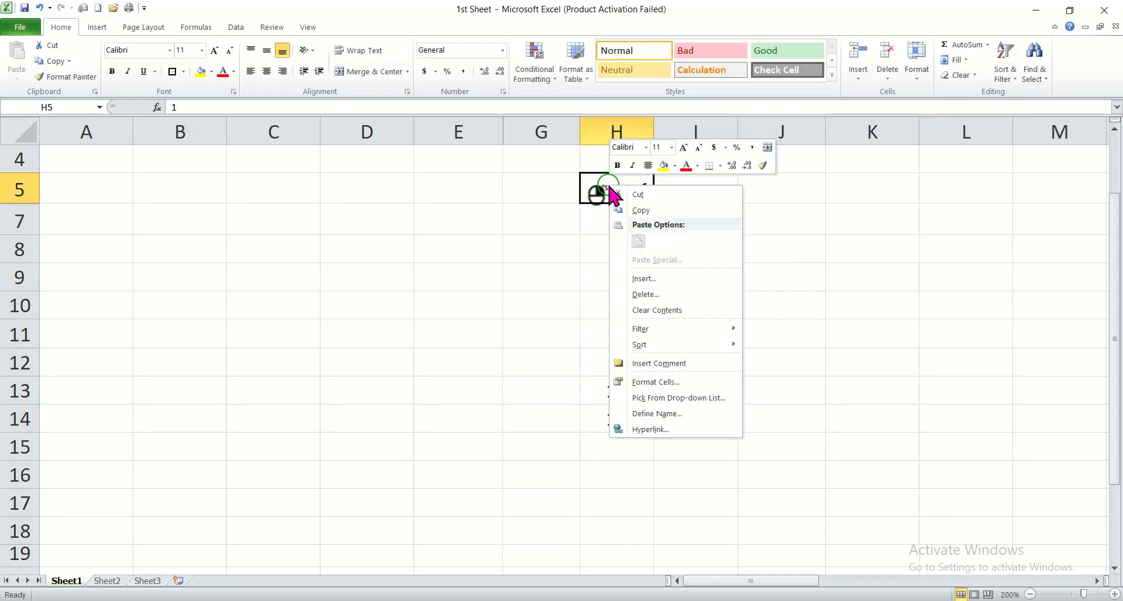
left_click_drag(609, 184, 614, 416)
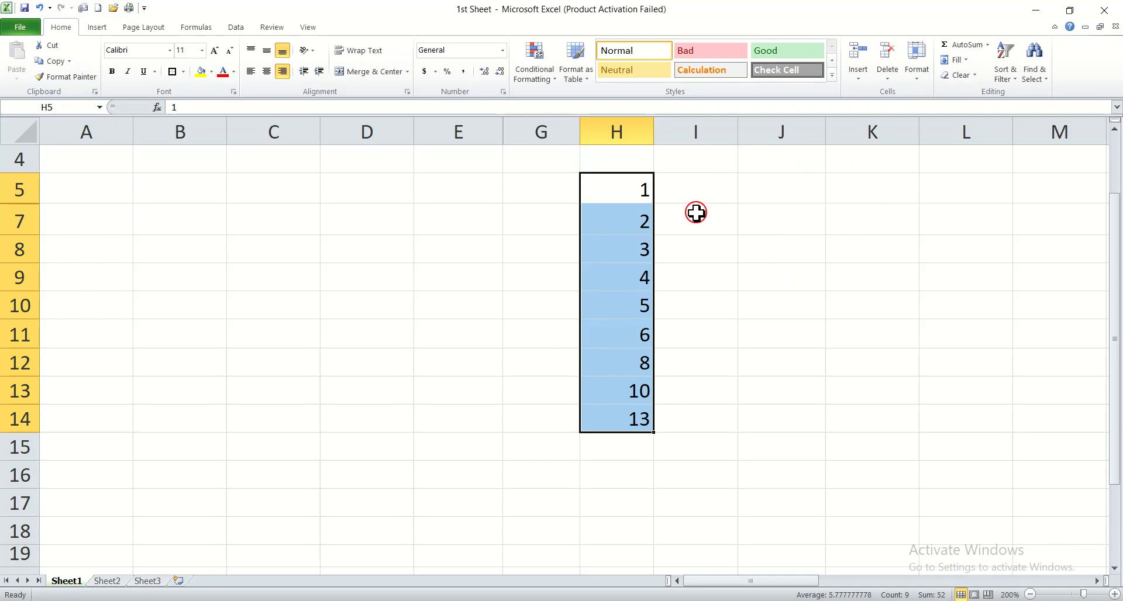
left_click(1016, 72)
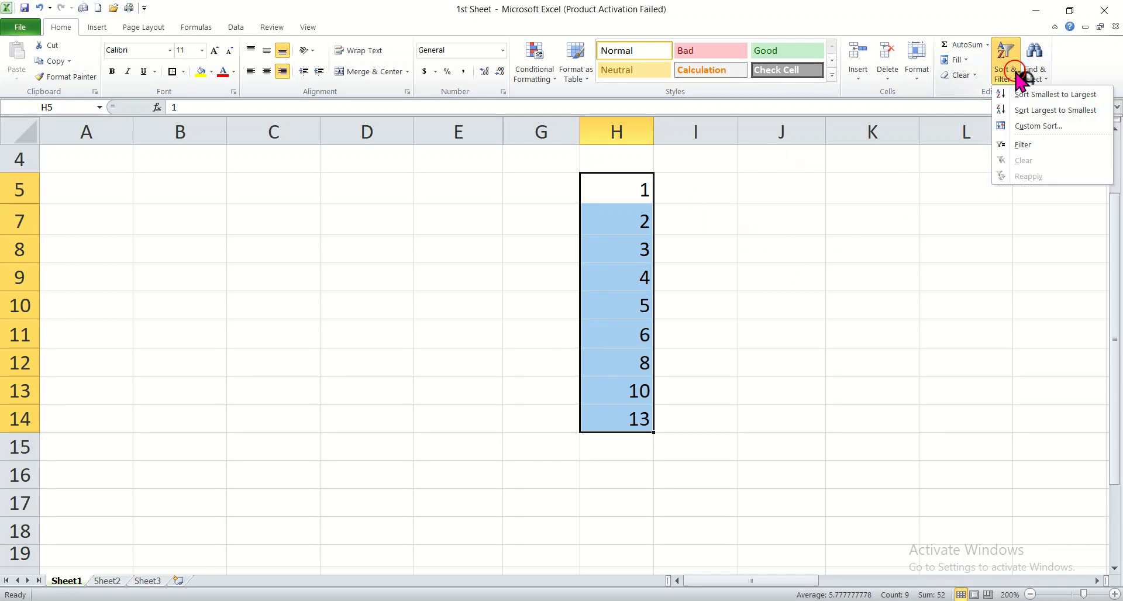
left_click(1025, 115)
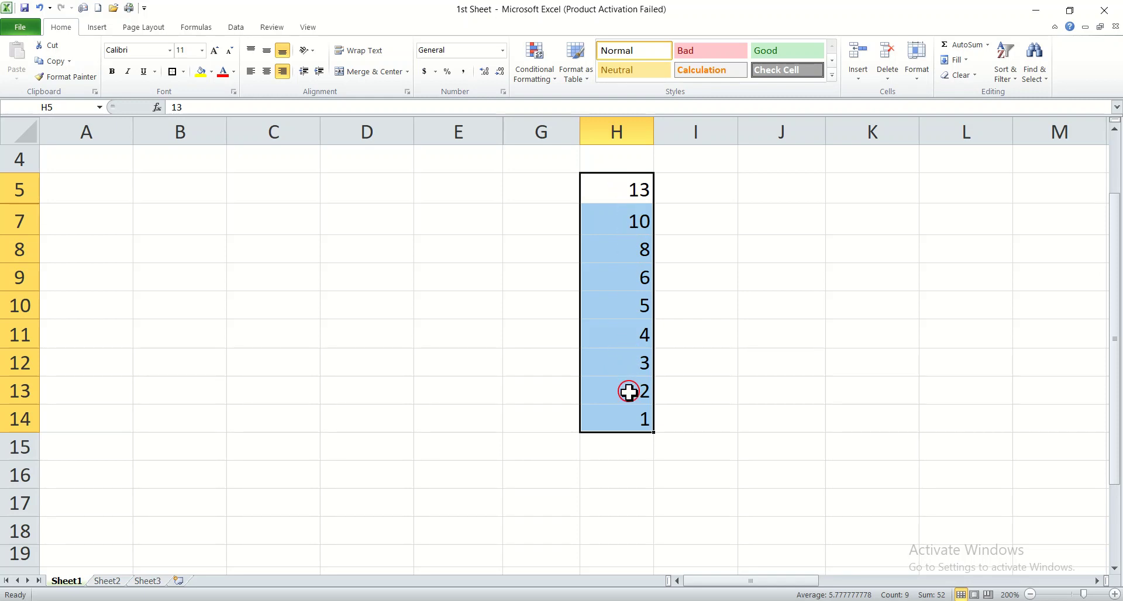
Step: Sort the numbers in H5:H14 from smallest to largest and deselect the range
left_click(1006, 71)
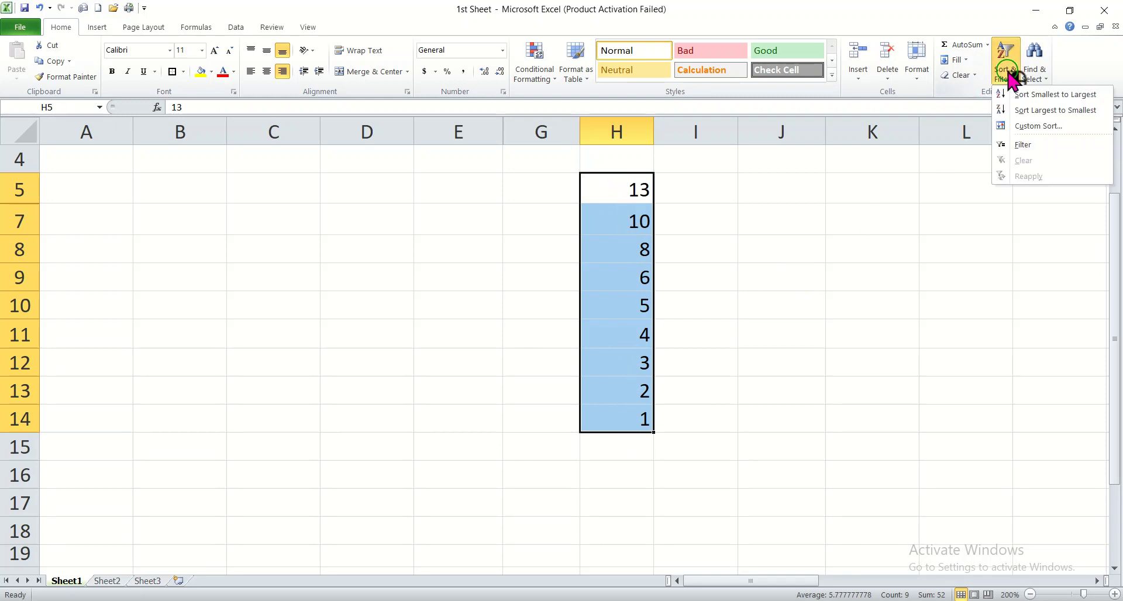
left_click(1043, 95)
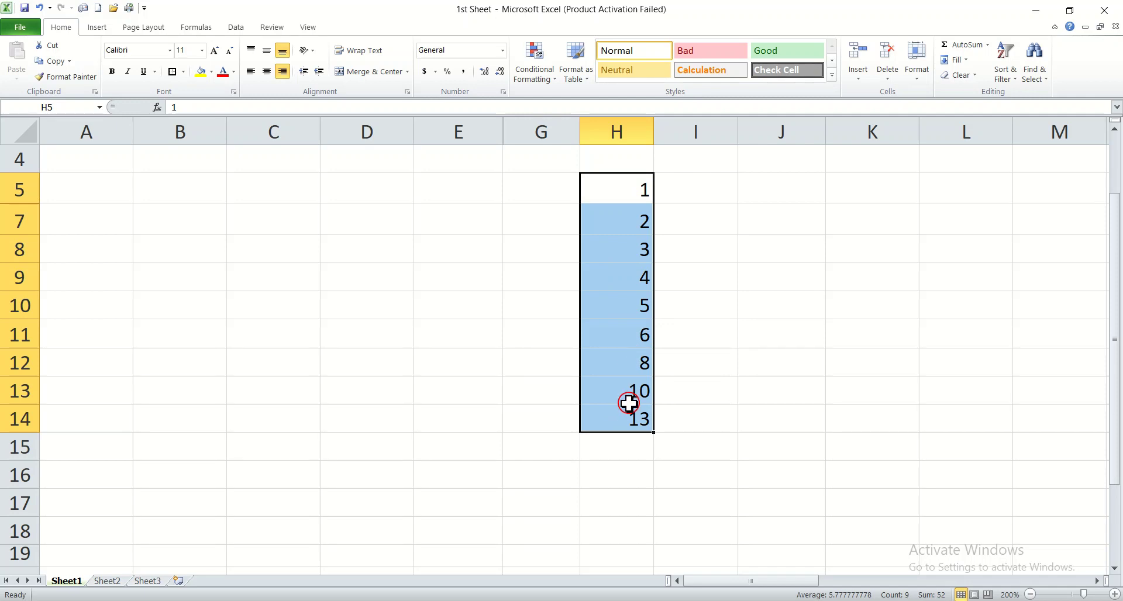
left_click(1003, 69)
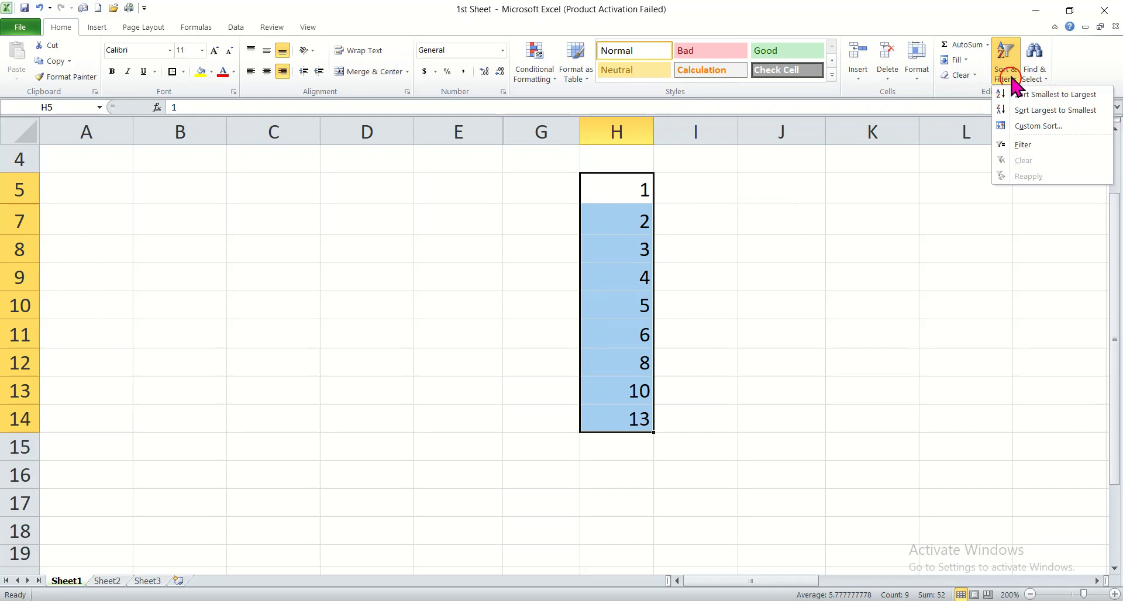
left_click(941, 221)
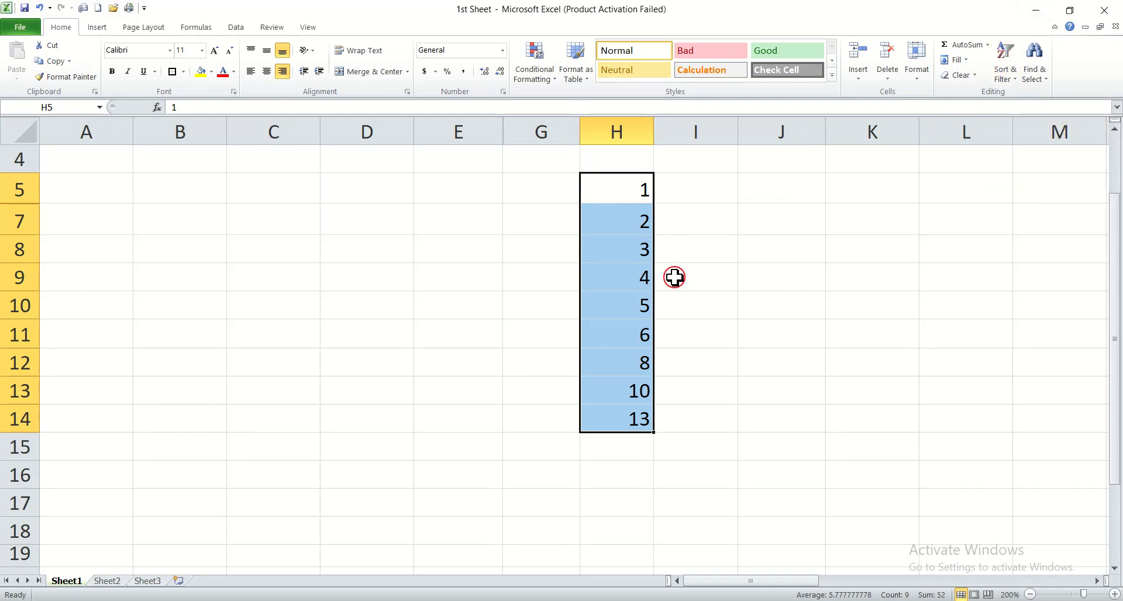
left_click(832, 275)
Step: Find all cells containing 10 with the Find command and close the Find and Replace dialog
left_click(1034, 75)
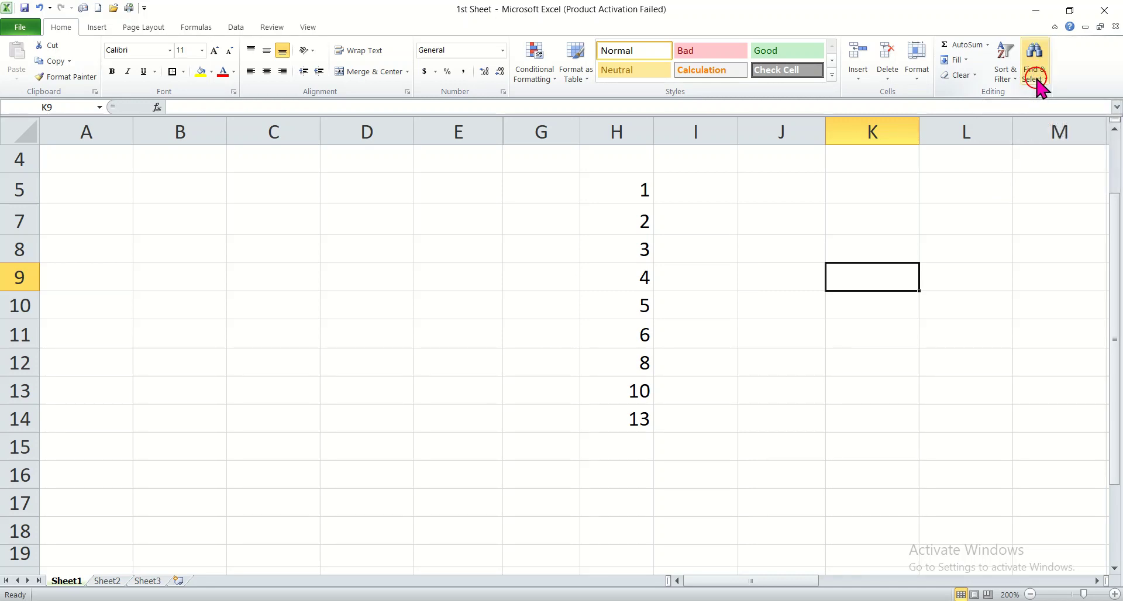
left_click(1038, 79)
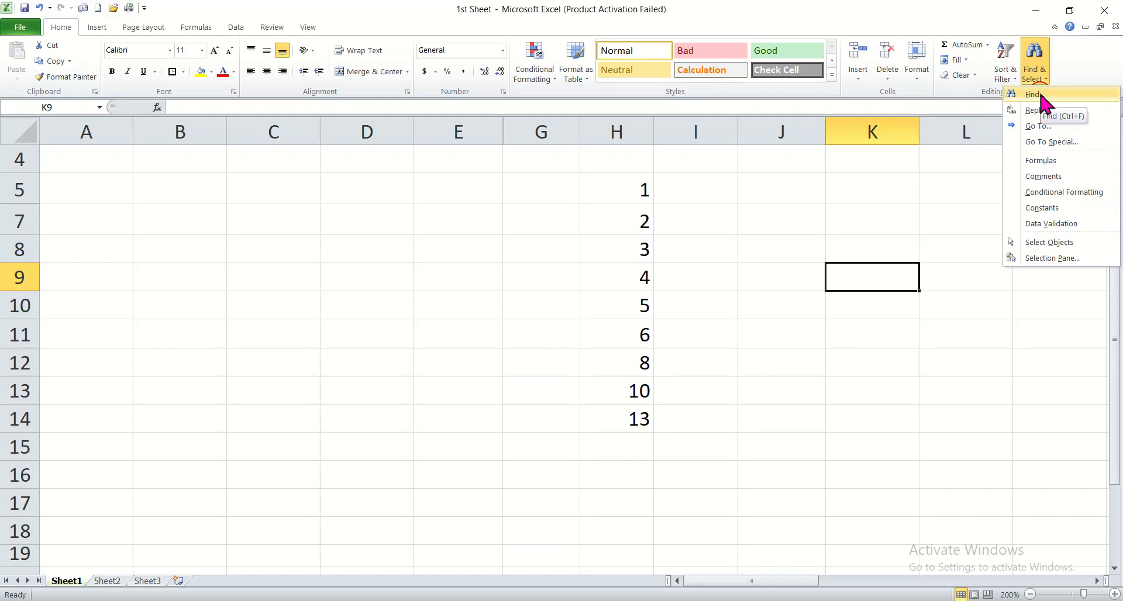
left_click(1035, 95)
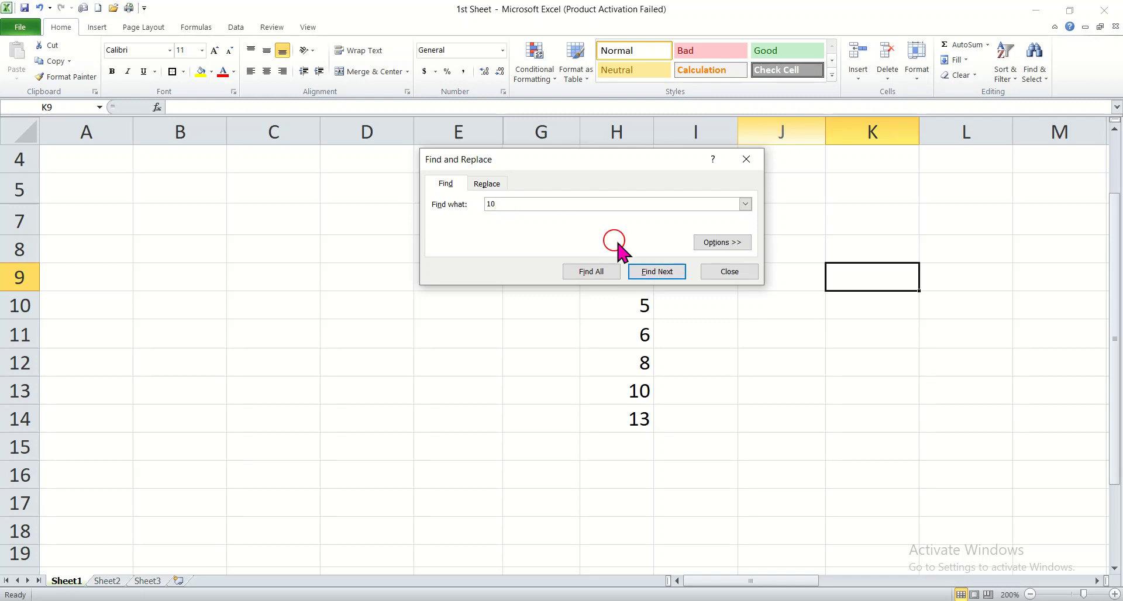
left_click(588, 272)
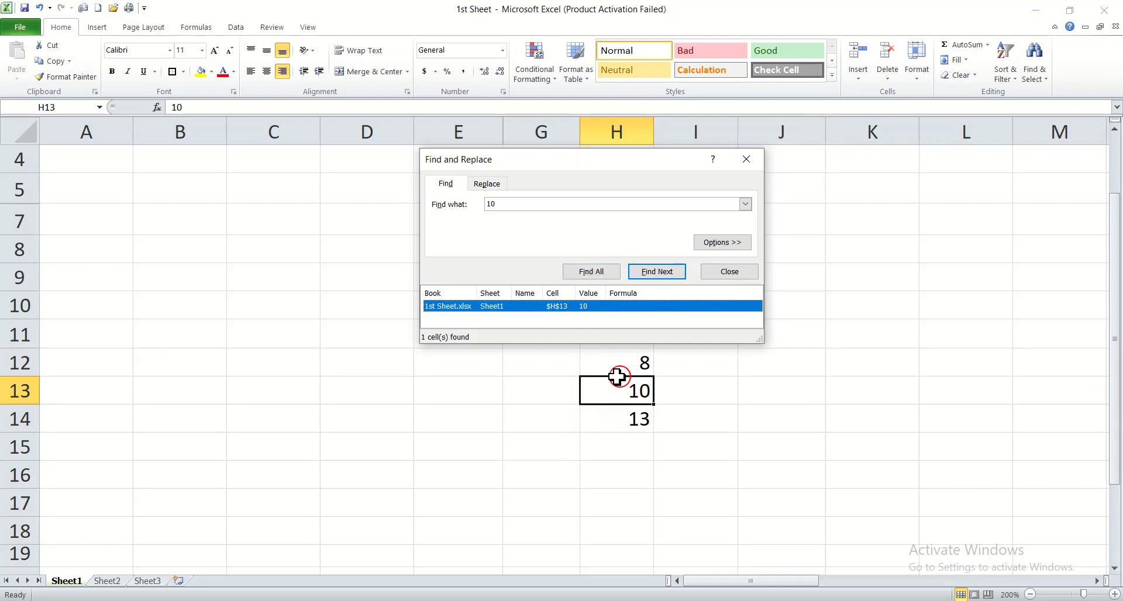
left_click(750, 161)
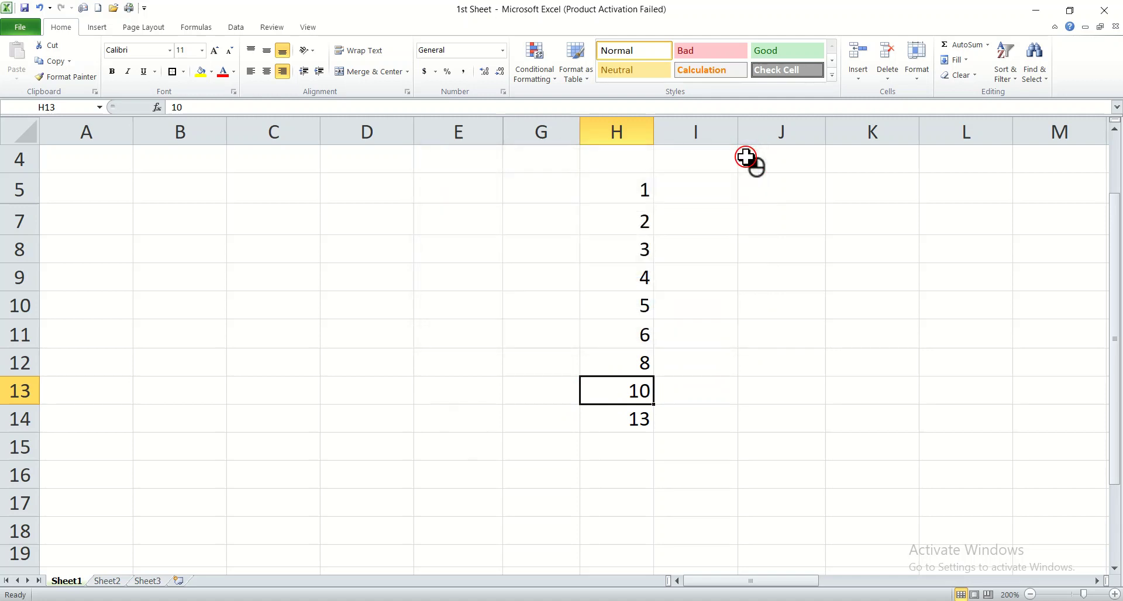
Step: Replace the value 10 in H13 with 15 using the Replace command and close the Find and Replace dialog
left_click(1047, 82)
left_click(1041, 111)
left_click(504, 234)
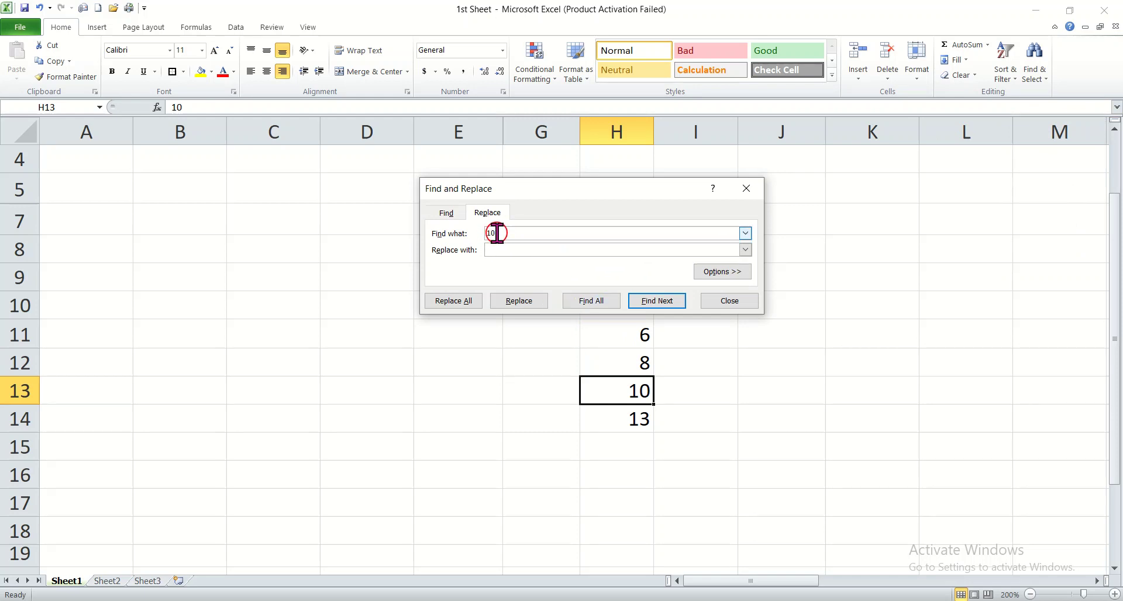
left_click(496, 246)
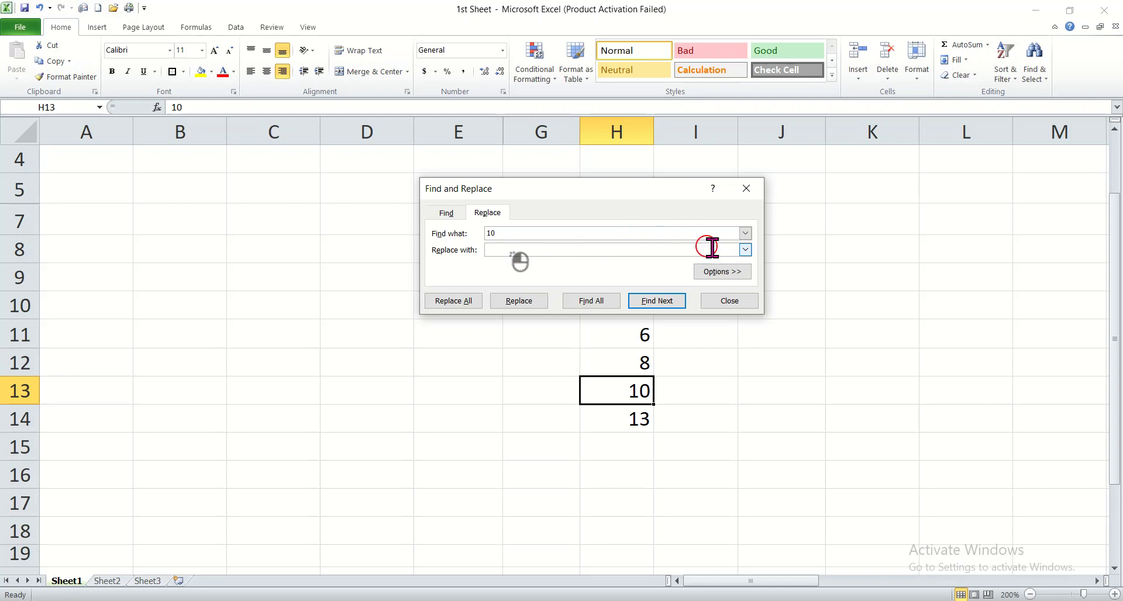
left_click(744, 250)
left_click(743, 250)
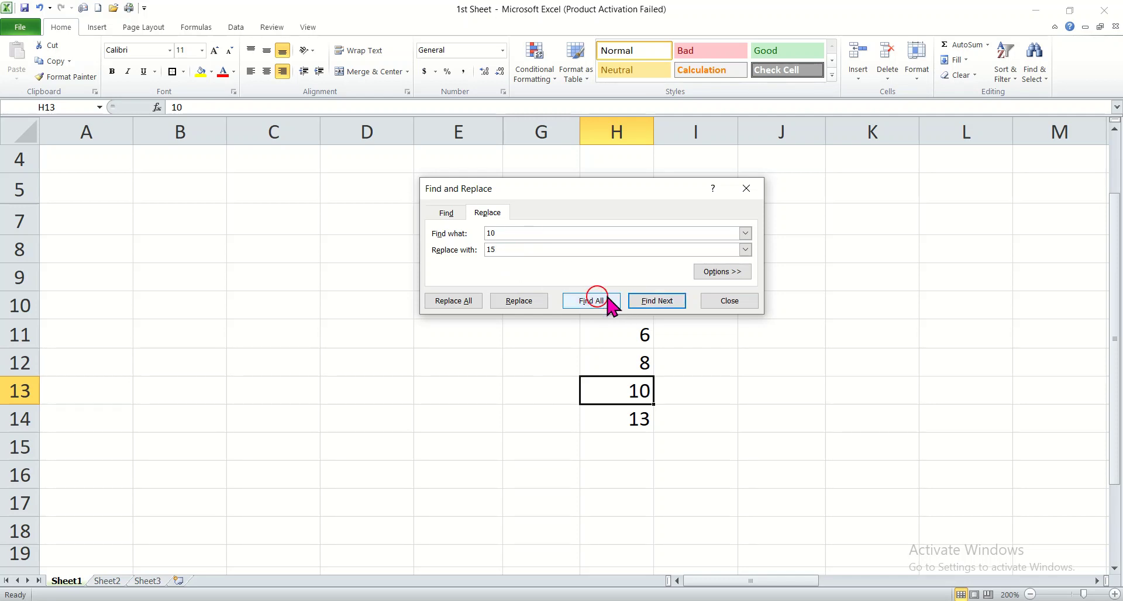
left_click(515, 299)
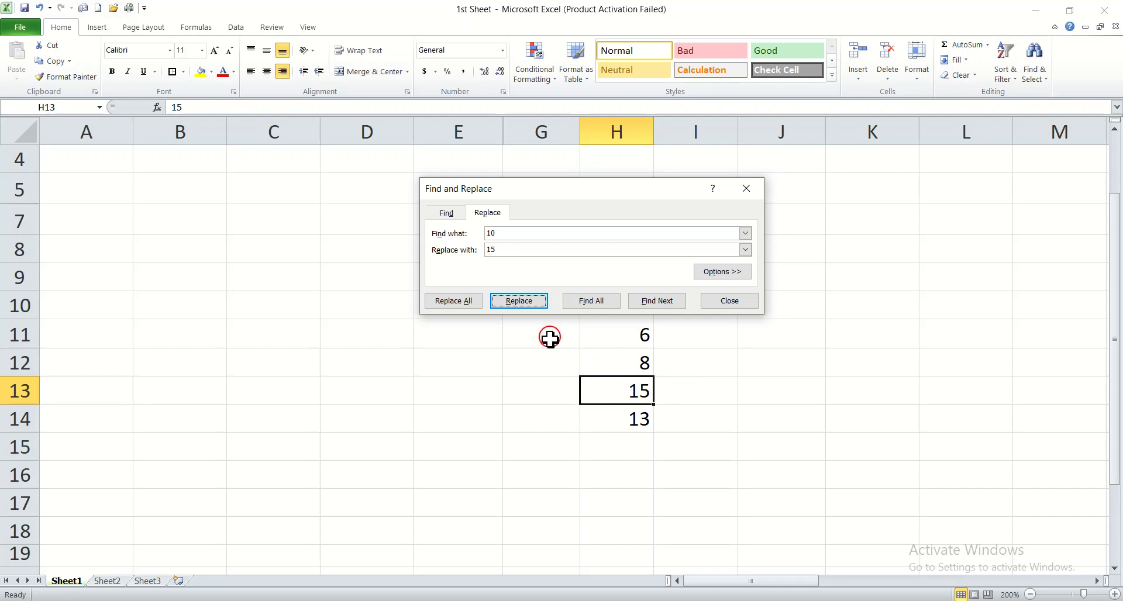
left_click(747, 188)
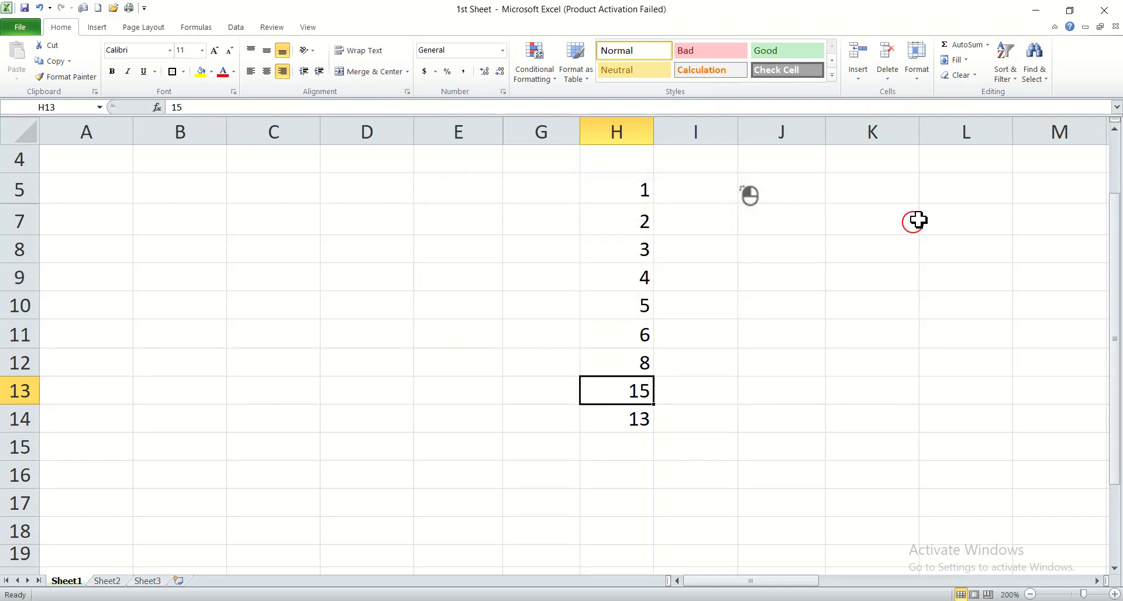
left_click(1035, 81)
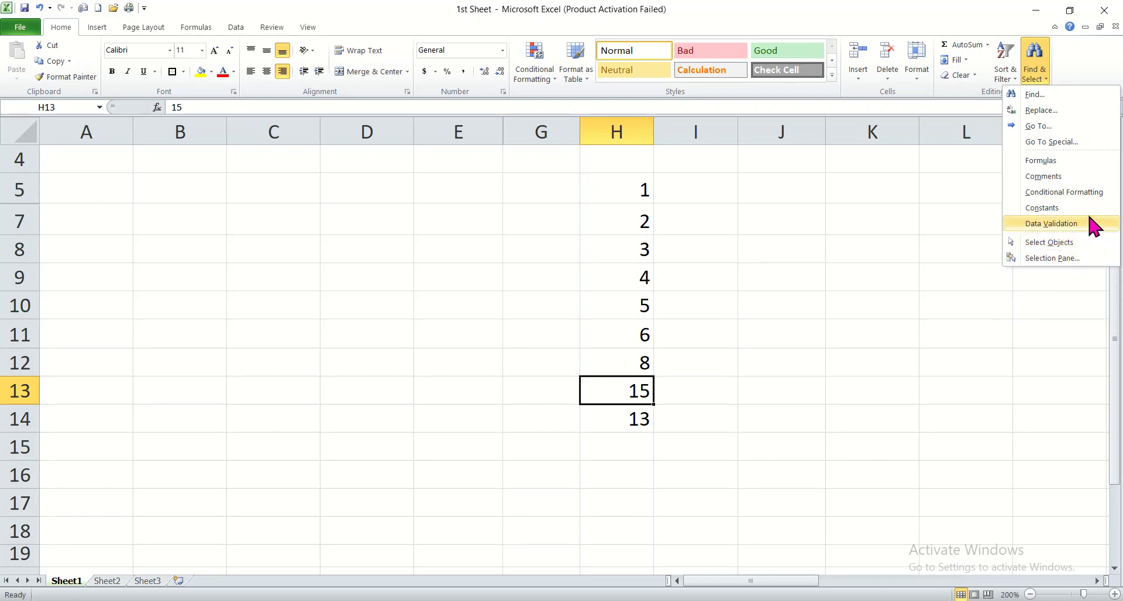
left_click(1064, 270)
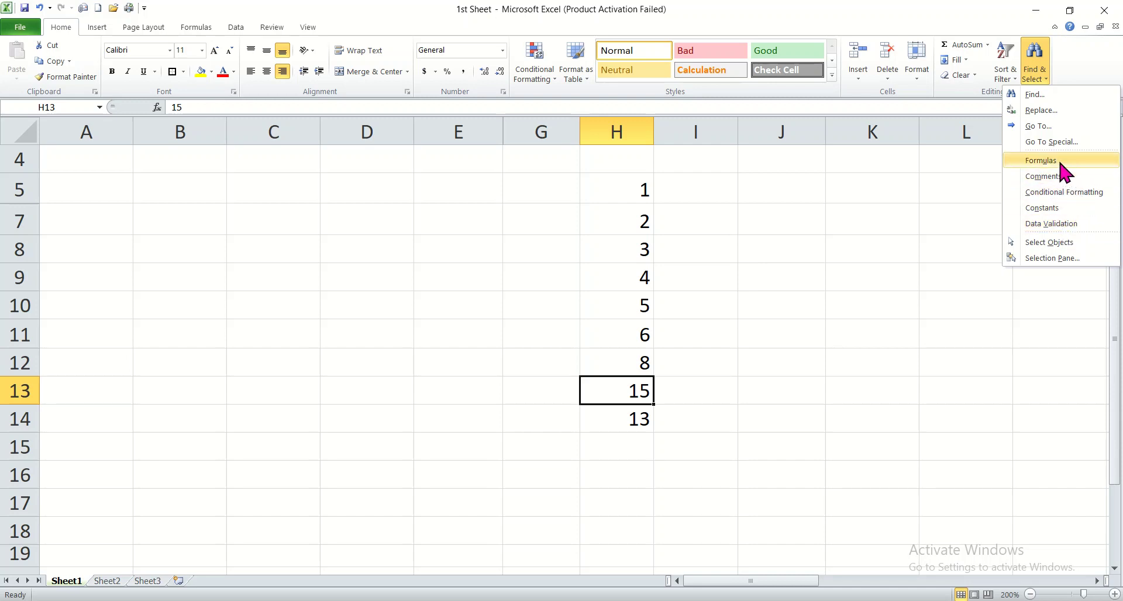
left_click(941, 156)
left_click(1033, 64)
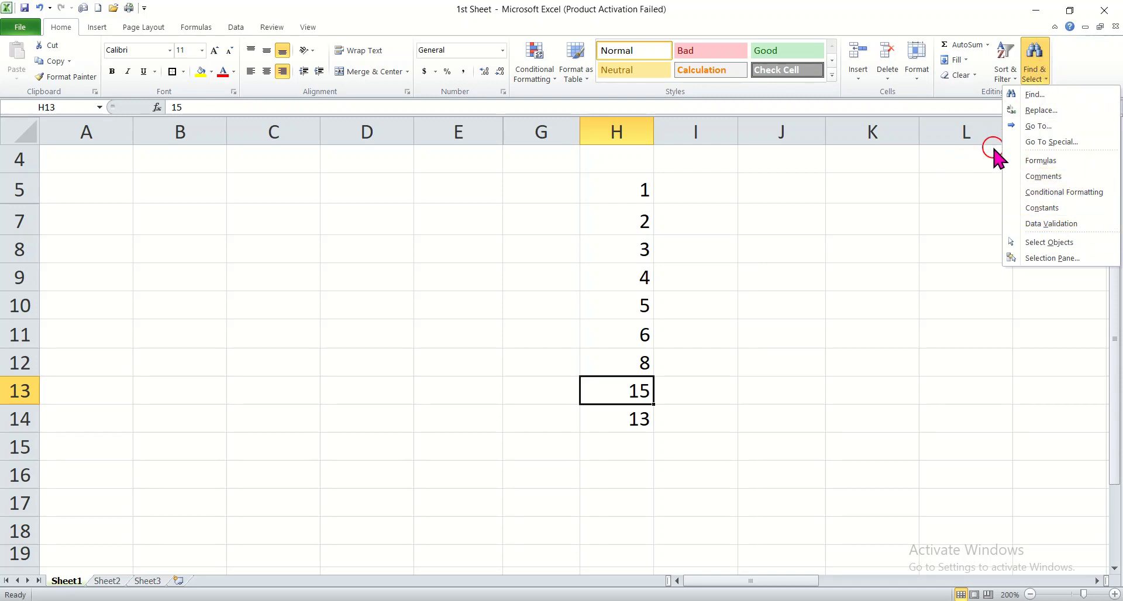
left_click(974, 217)
left_click(764, 287)
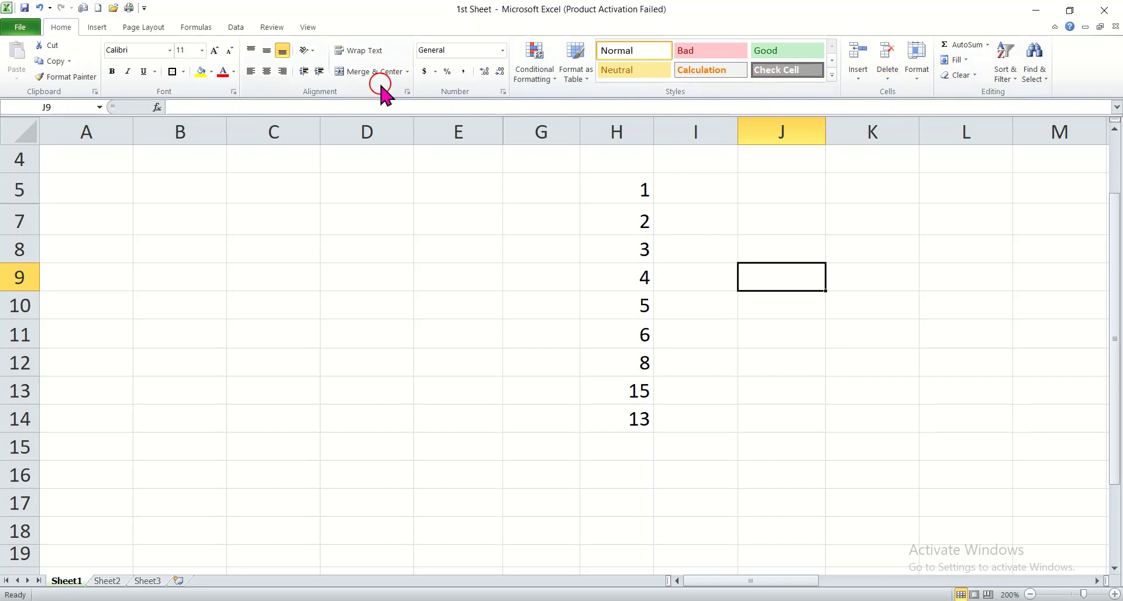
left_click(95, 28)
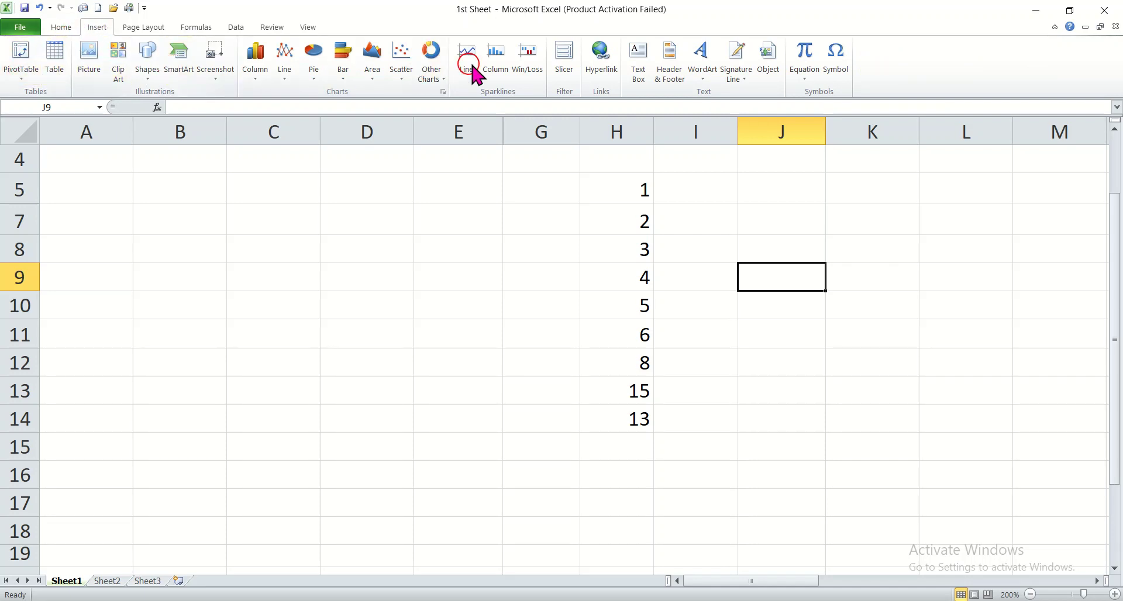
left_click(61, 27)
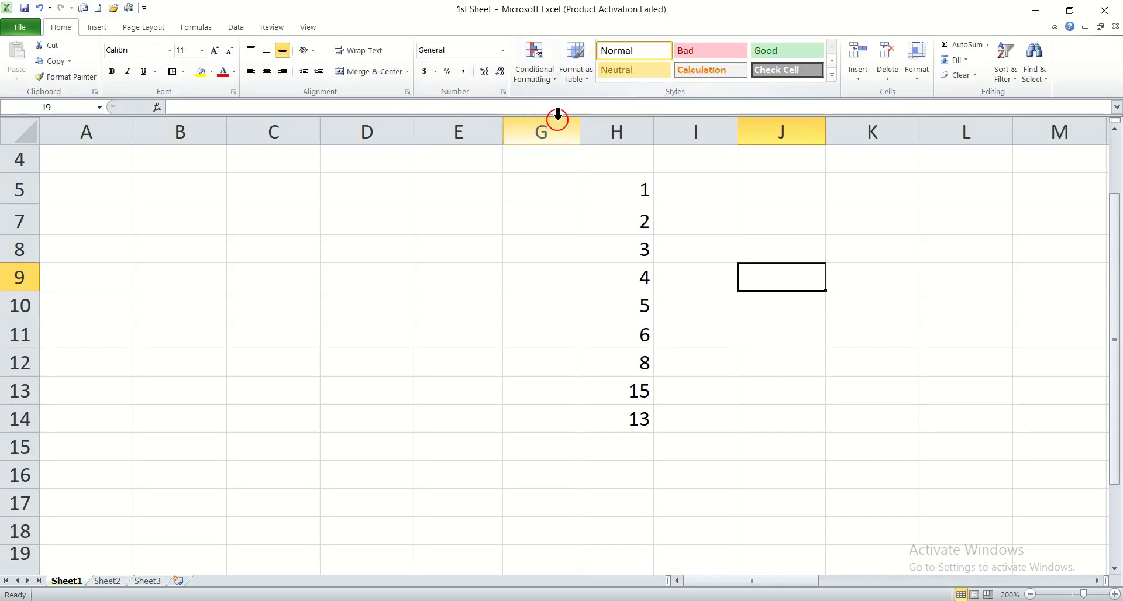